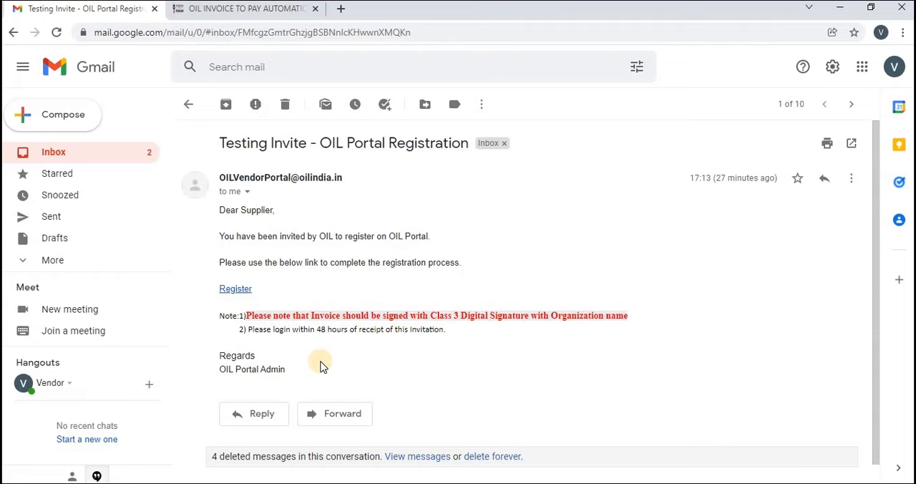
- Open the supplier registration form from the invitation email and fill in the contact's first and last name
click(237, 289)
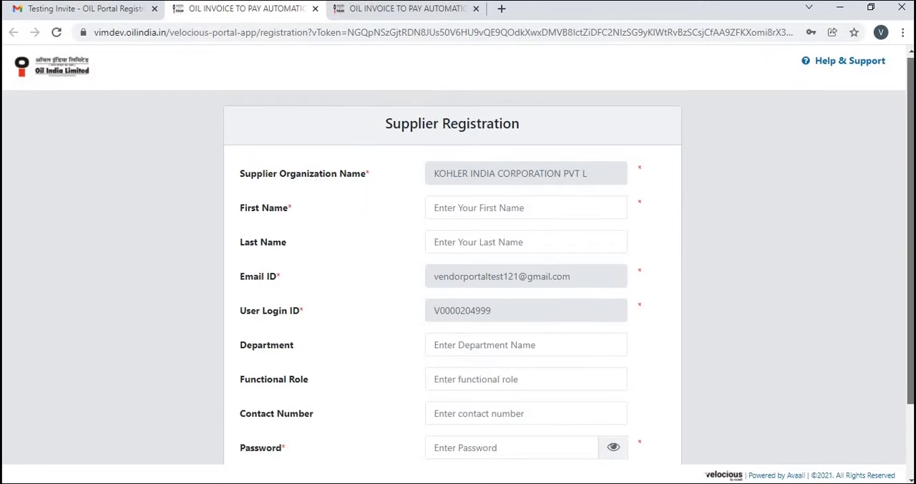
scroll(845, 286, down, 2)
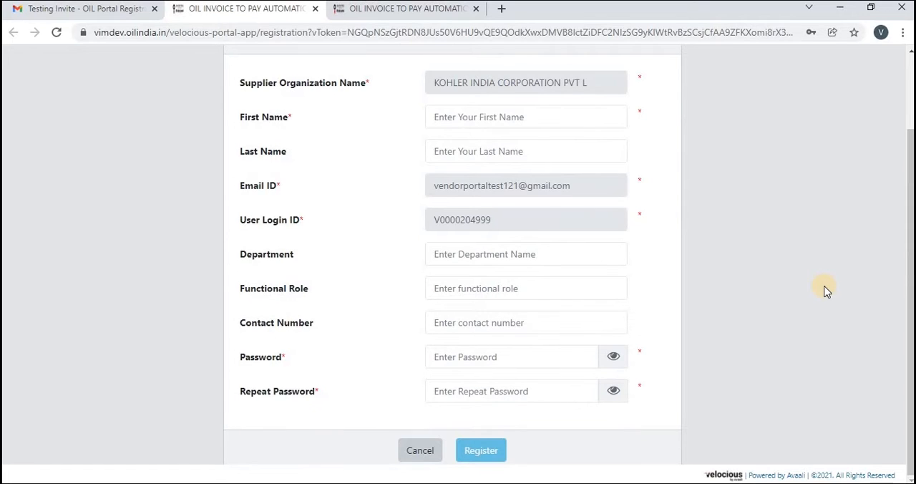
click(505, 118)
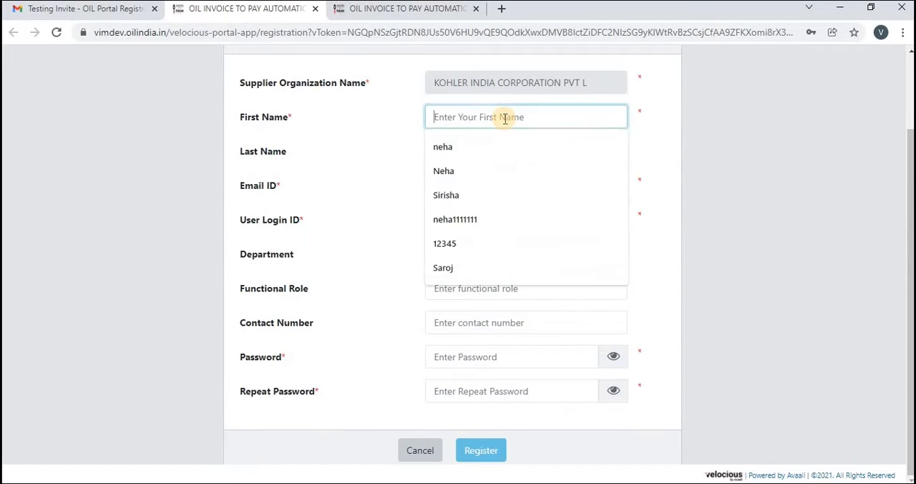
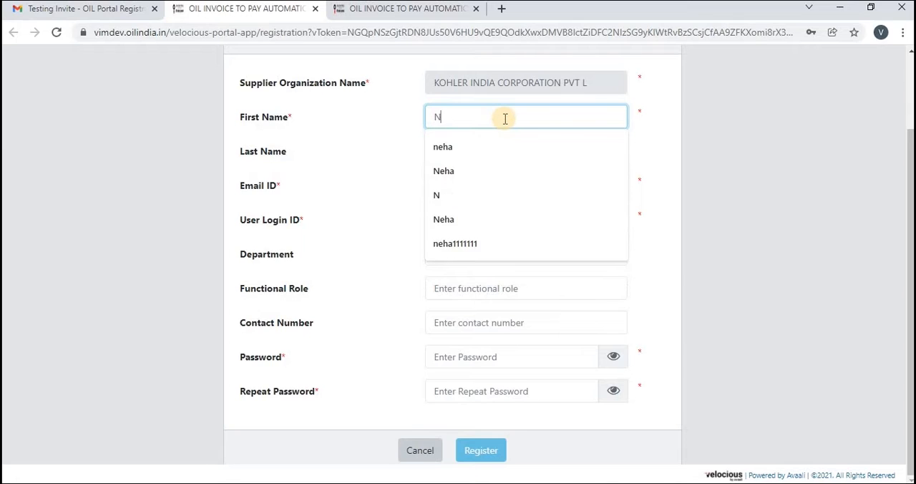
click(403, 148)
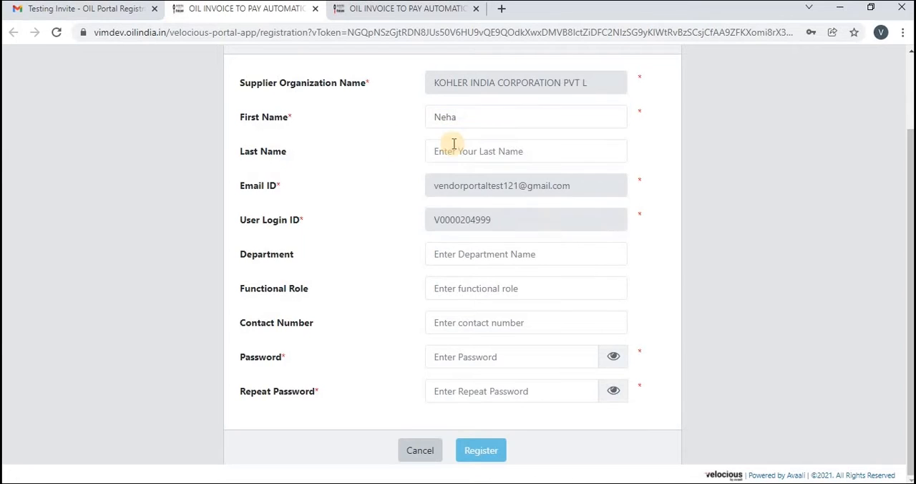
click(454, 146)
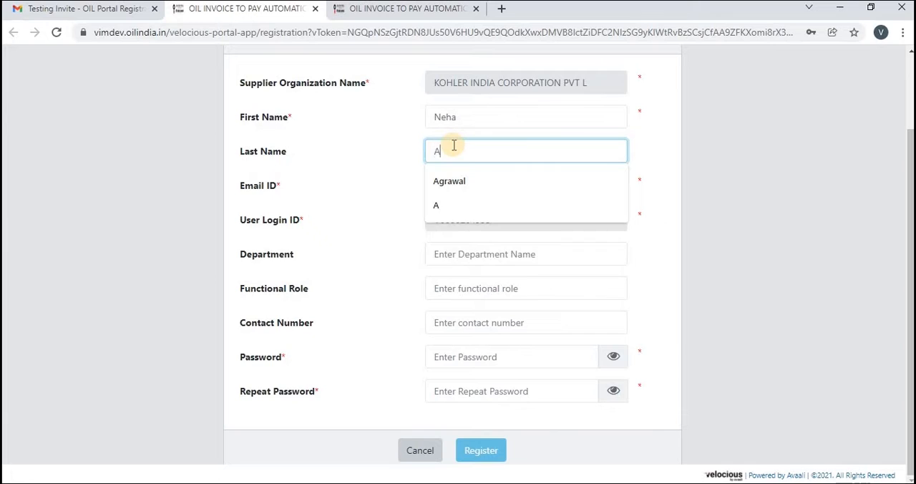
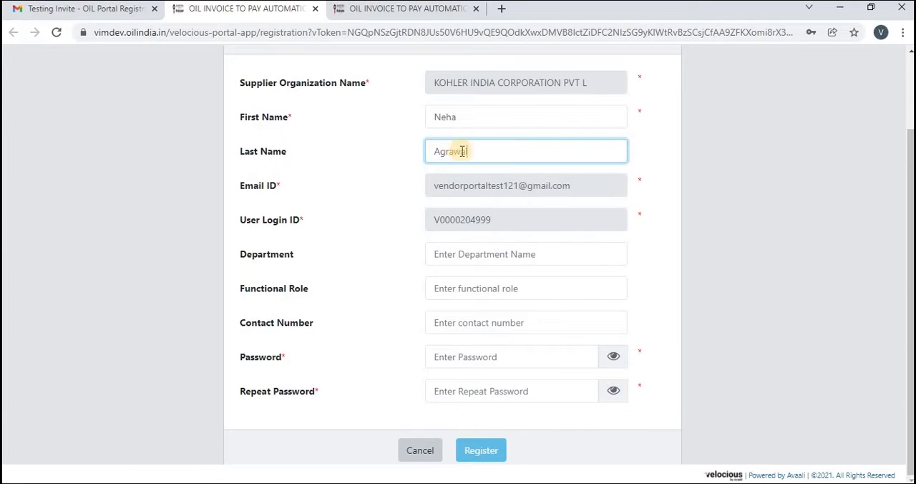
- Enter Finance as the department in the supplier registration form
click(509, 255)
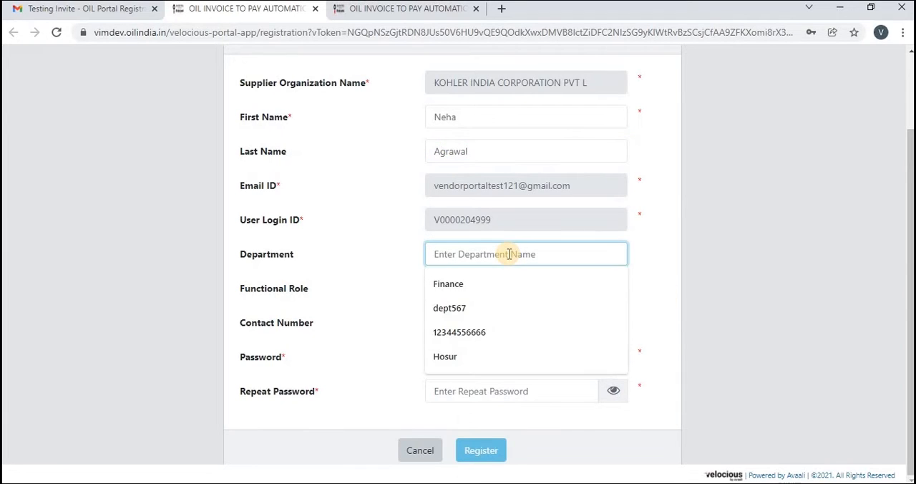
text(Finace)
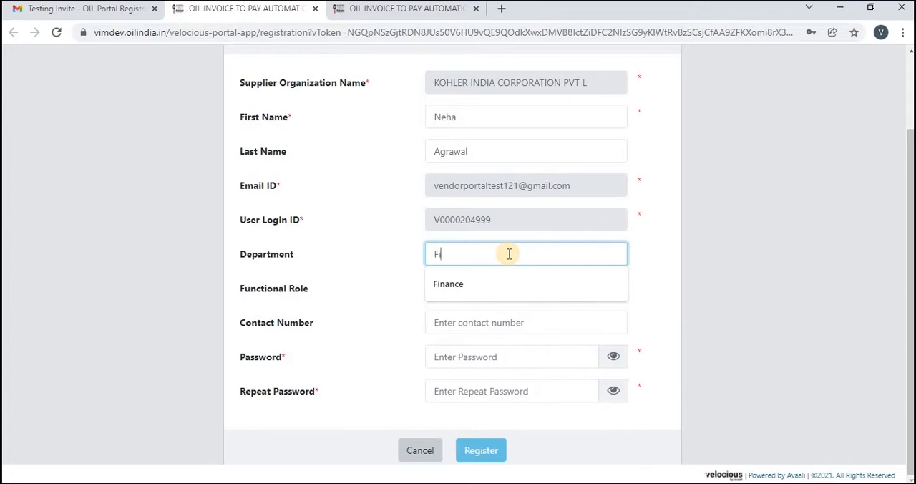
key(BackSpace)
key(BackSpace)
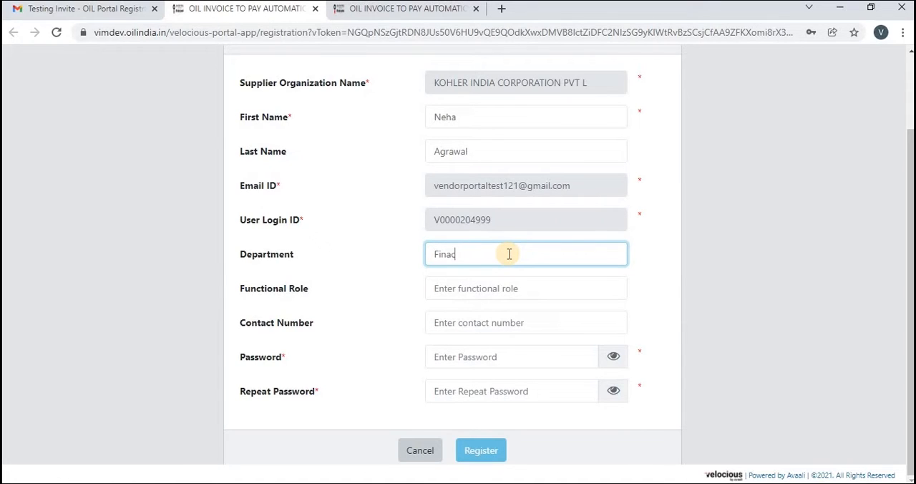
text(nce)
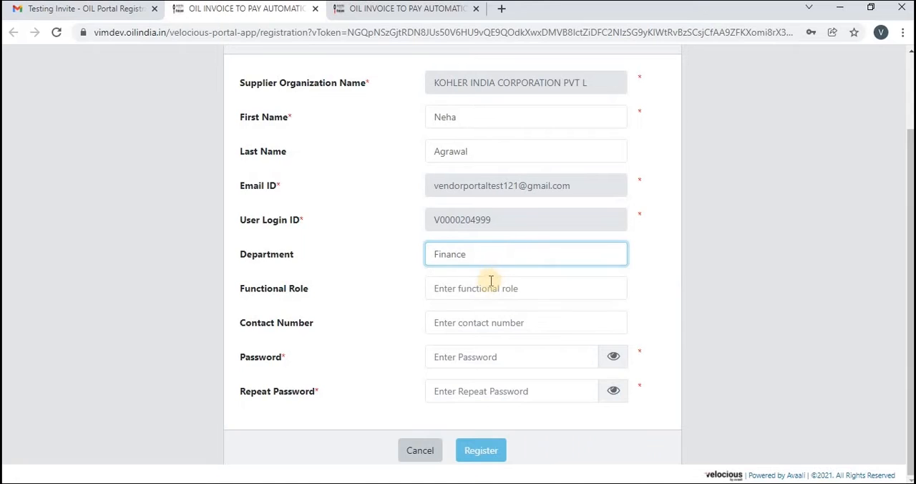
- Set the functional role to Accountant in the supplier registration form
click(485, 289)
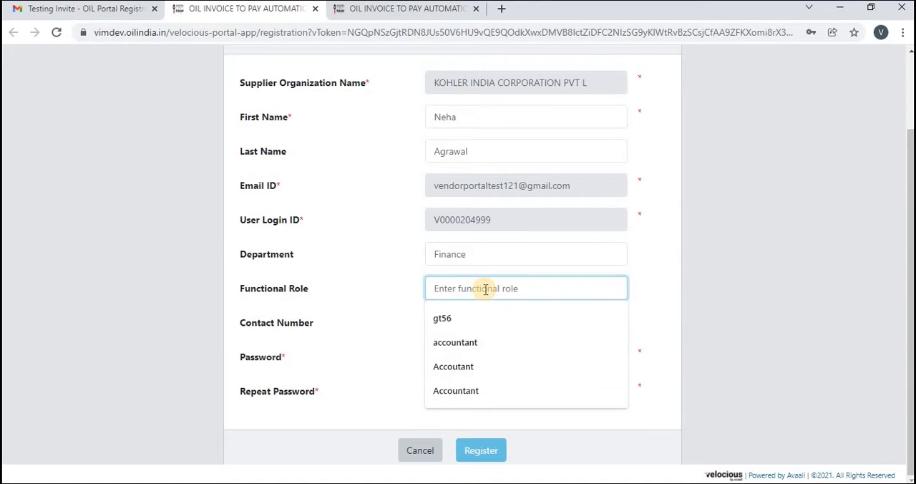
text(Accou)
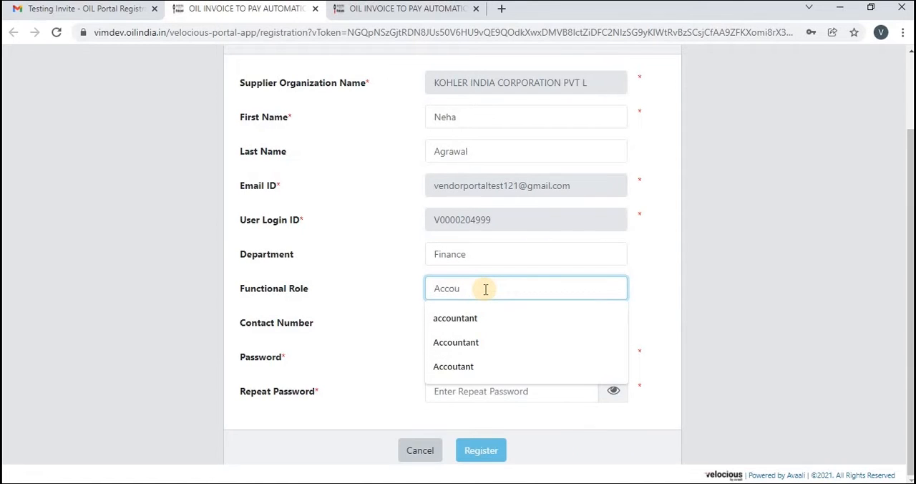
text(nt)
key(BackSpace)
text(nt)
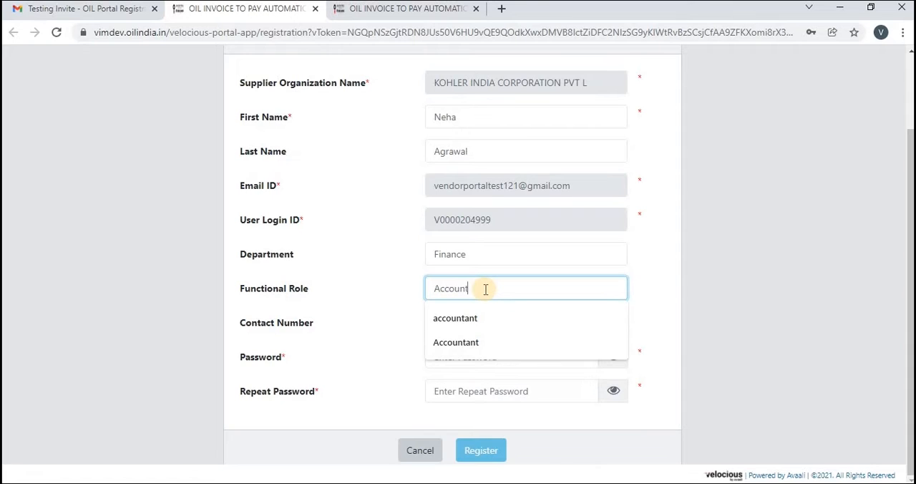
text(an)
key(BackSpace)
key(BackSpace)
text(tant)
click(461, 344)
- Fill in the supplier's contact number in the registration form
click(480, 327)
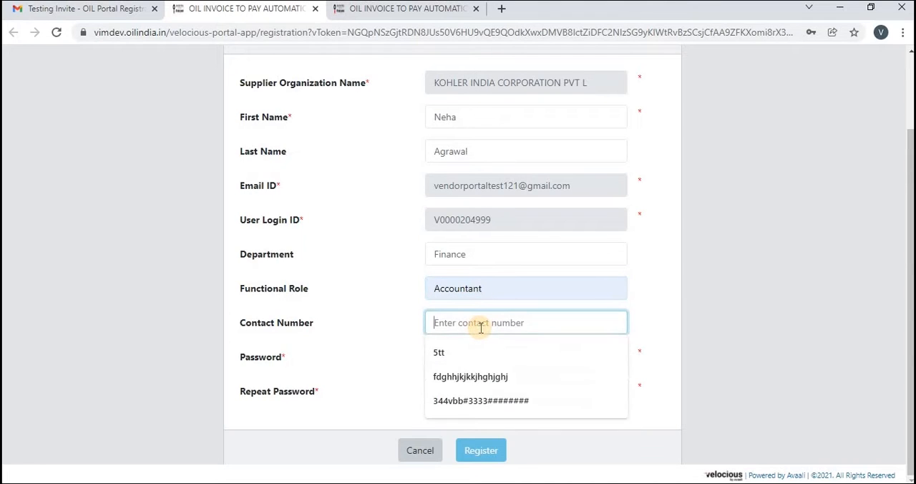
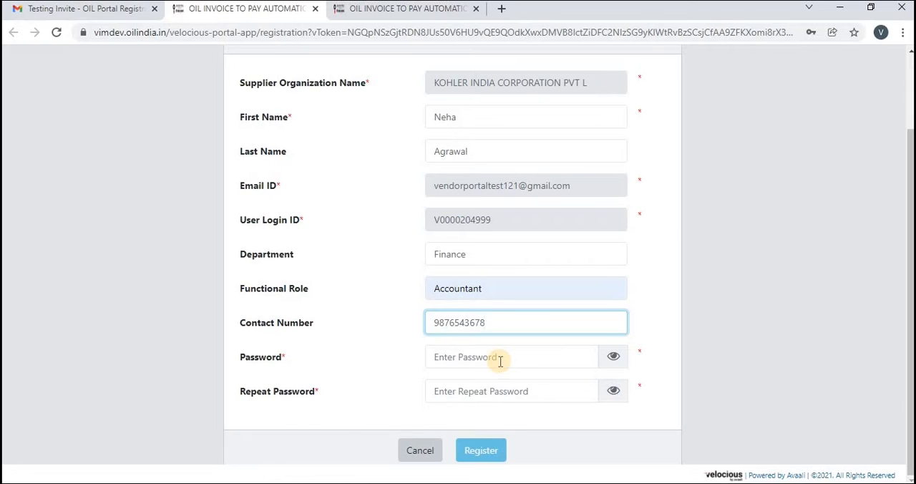
- Make the Password field's characters visible and enter the account password
click(619, 358)
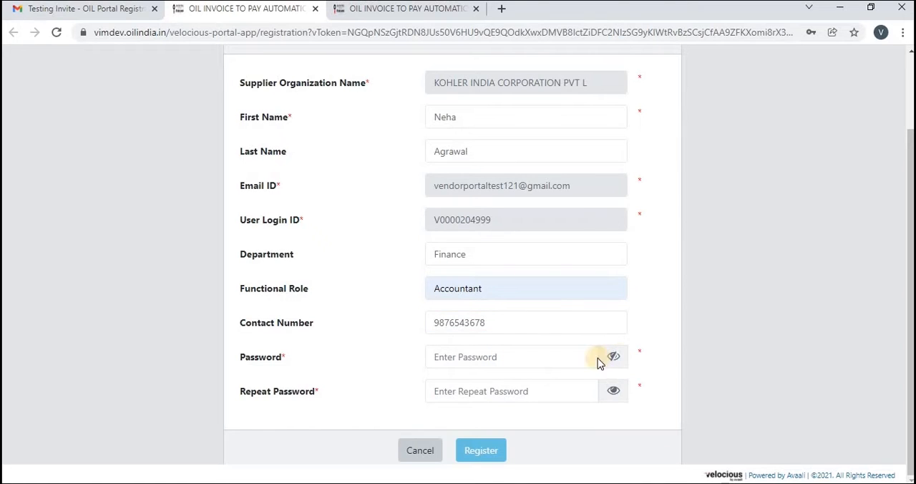
click(493, 358)
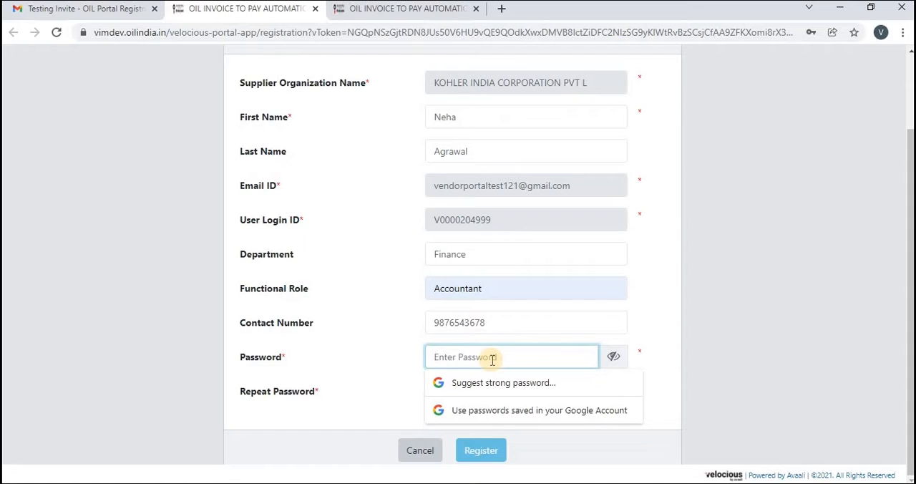
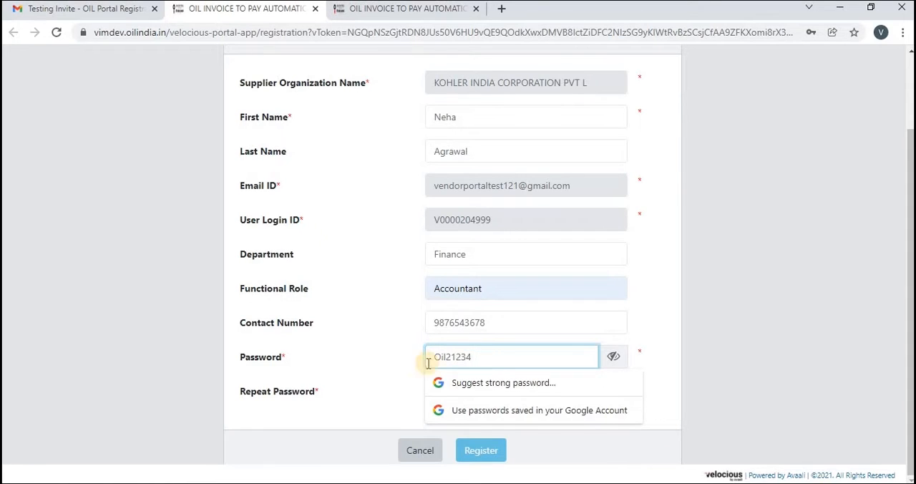
click(421, 382)
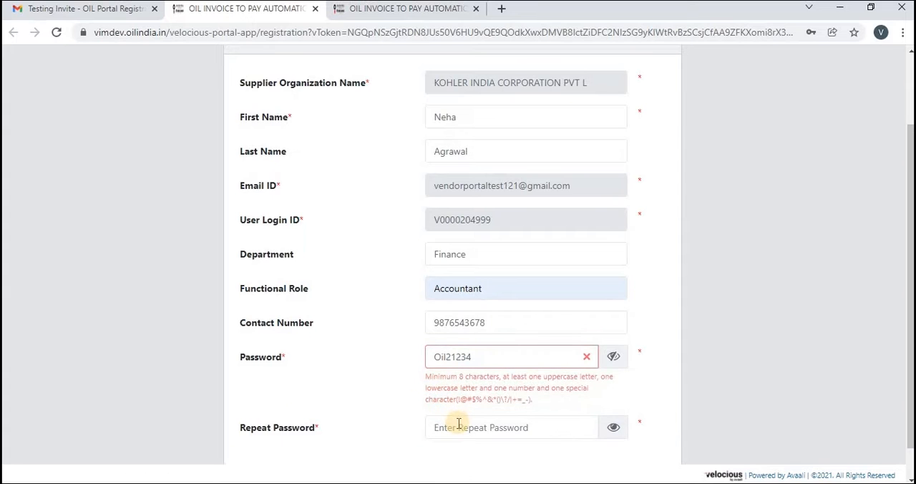
- Enter the account password again in the Repeat Password field and show its characters
click(459, 425)
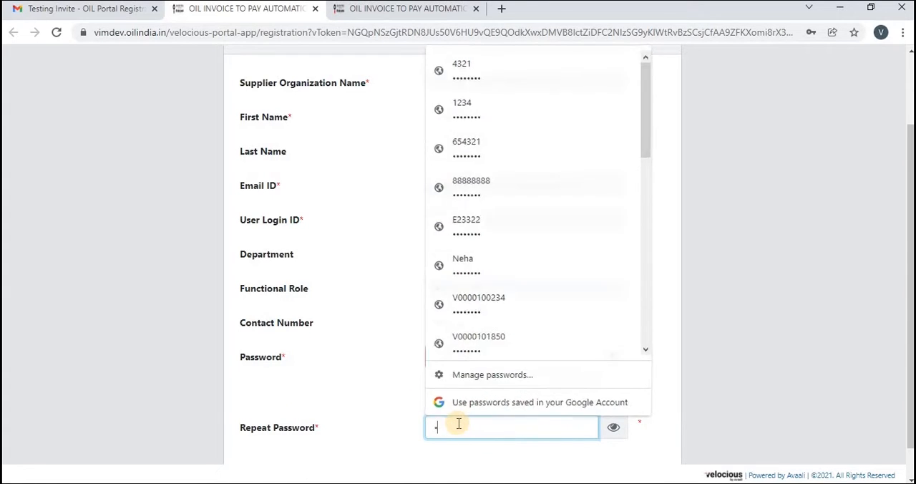
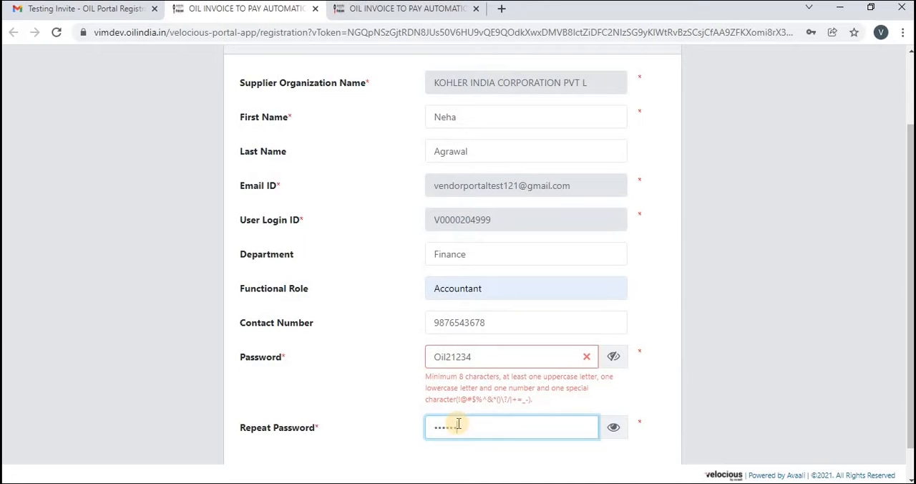
click(614, 432)
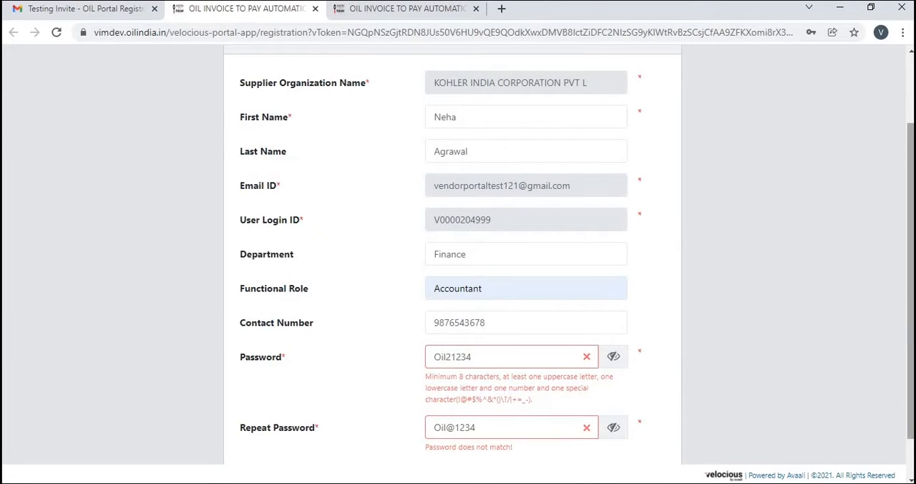
- Correct the mistyped character in the Password field to match the repeated password, and submit the registration
scroll(910, 323, down, 1)
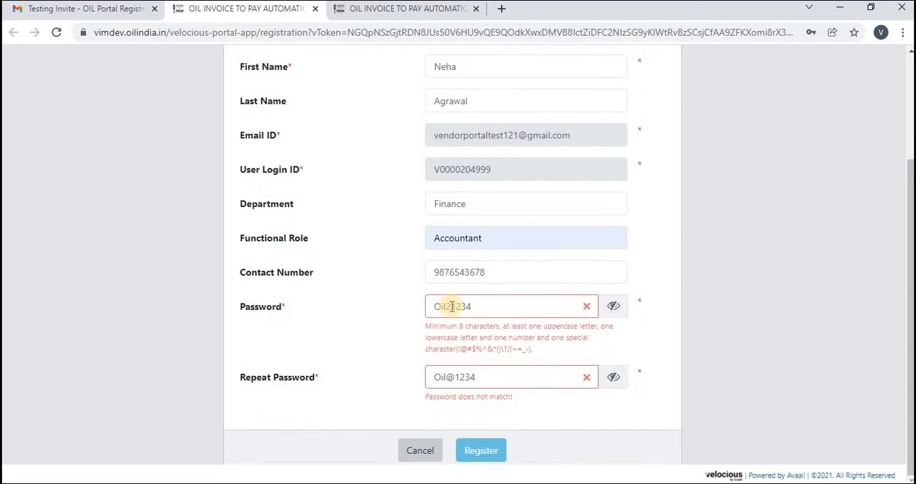
click(452, 308)
key(BackSpace)
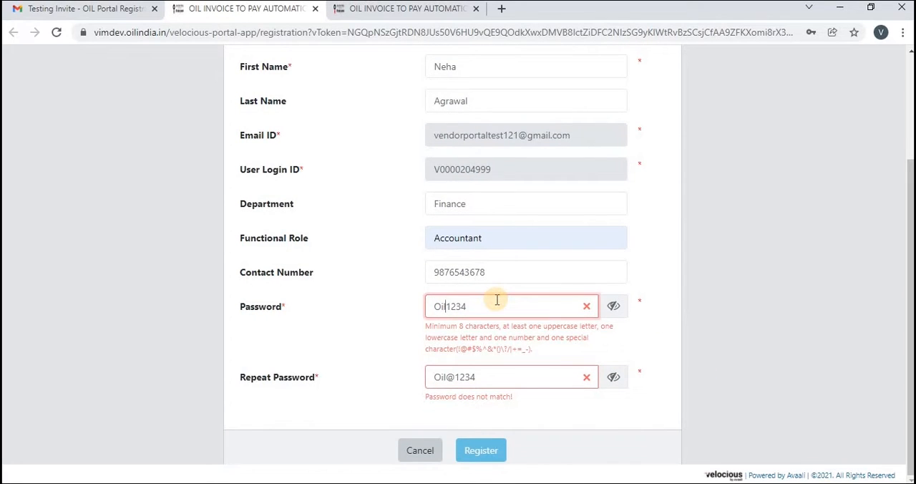
text(@)
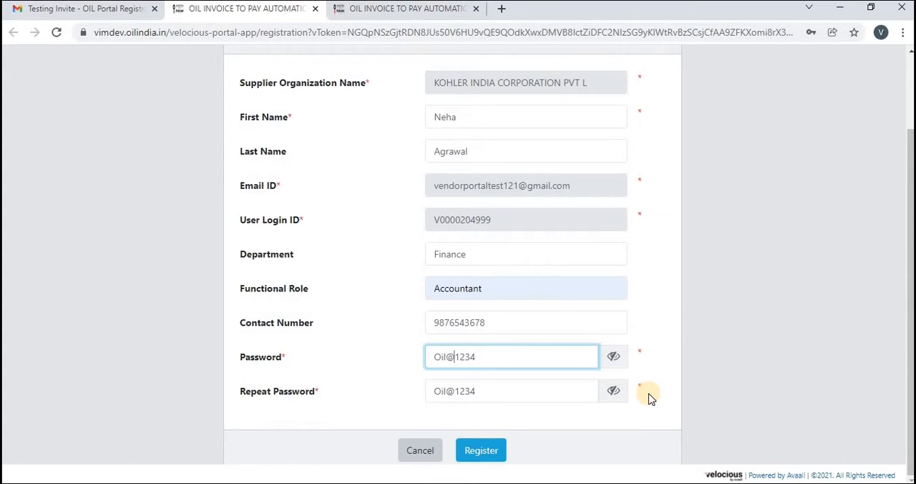
click(489, 453)
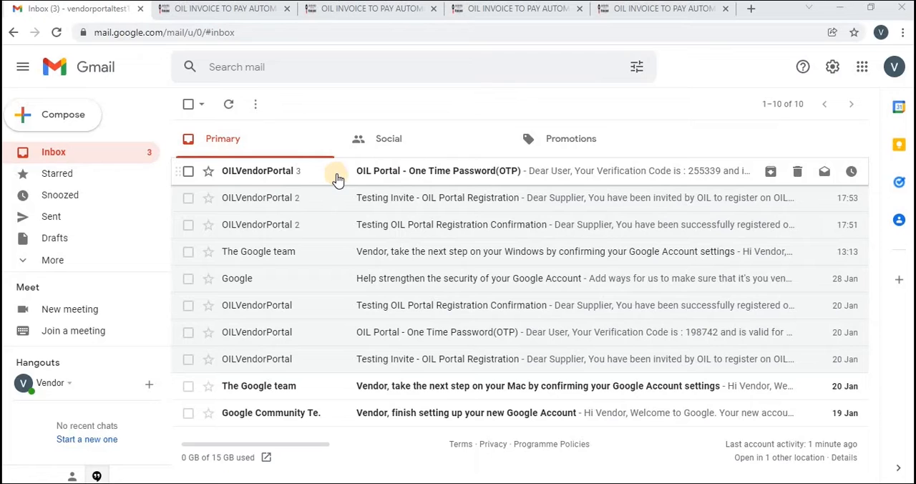
- Switch to Gmail, open the OIL Portal One Time Password email and copy the verification code from its latest message
click(385, 174)
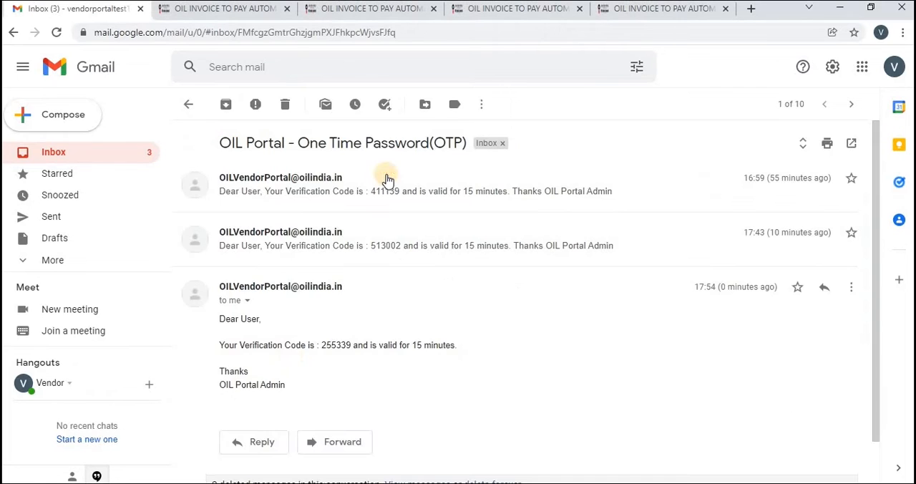
double_click(337, 345)
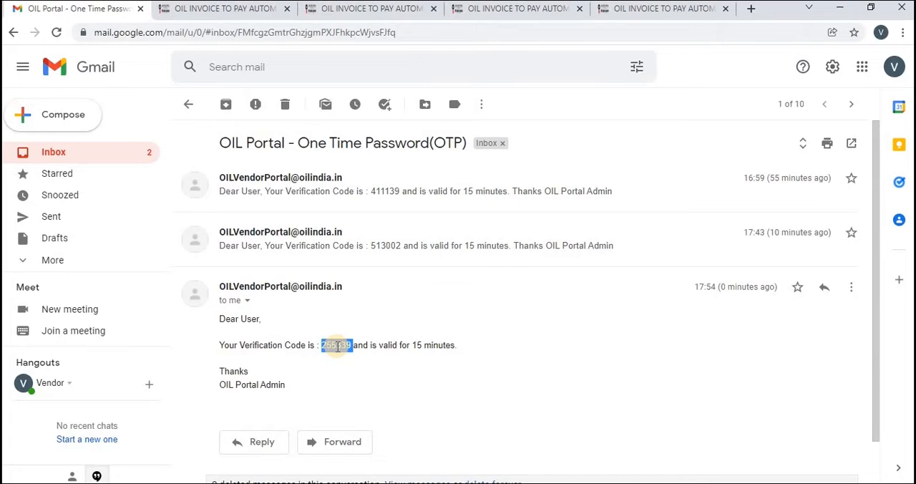
click(338, 345)
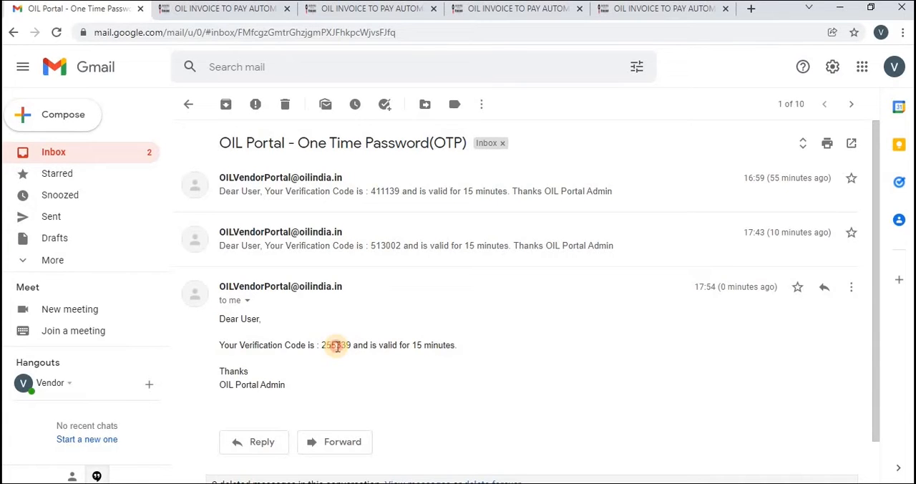
double_click(337, 345)
key(ctrl+c)
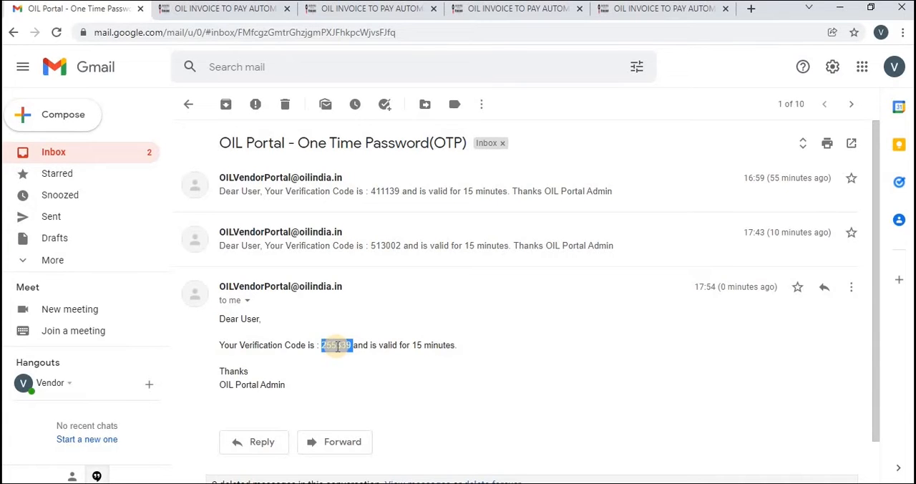
click(402, 379)
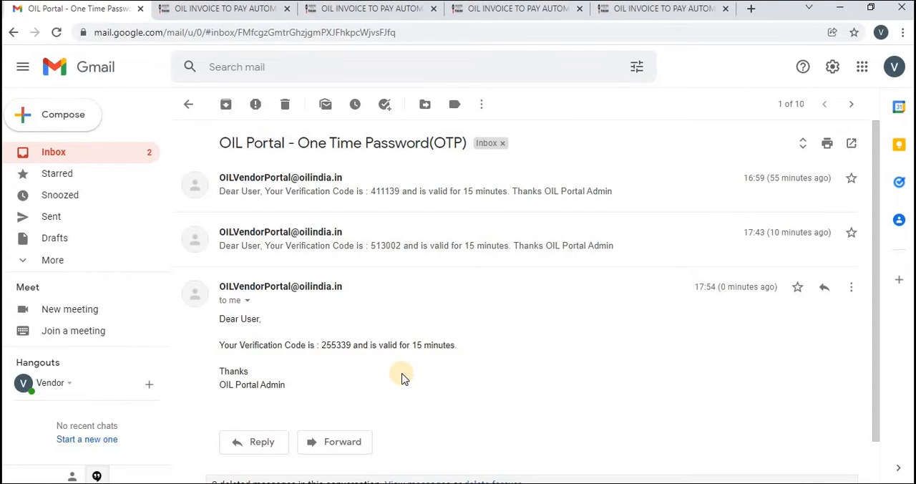
- Return to the portal's One-time Password Validation page, paste the verification code into the OTP field and submit it
click(197, 8)
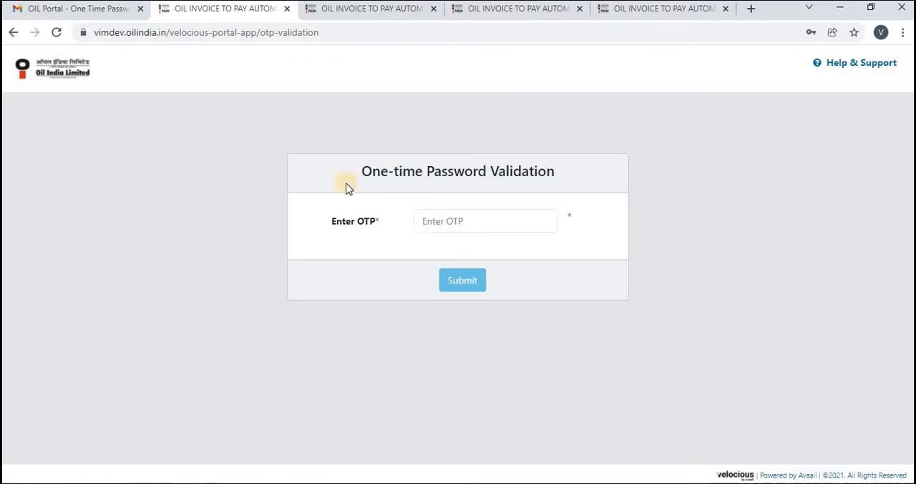
click(426, 221)
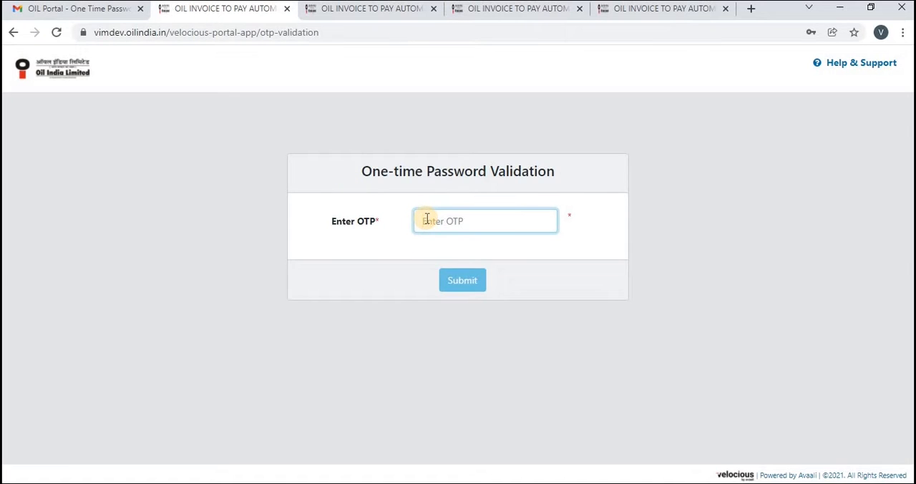
key(ctrl+v)
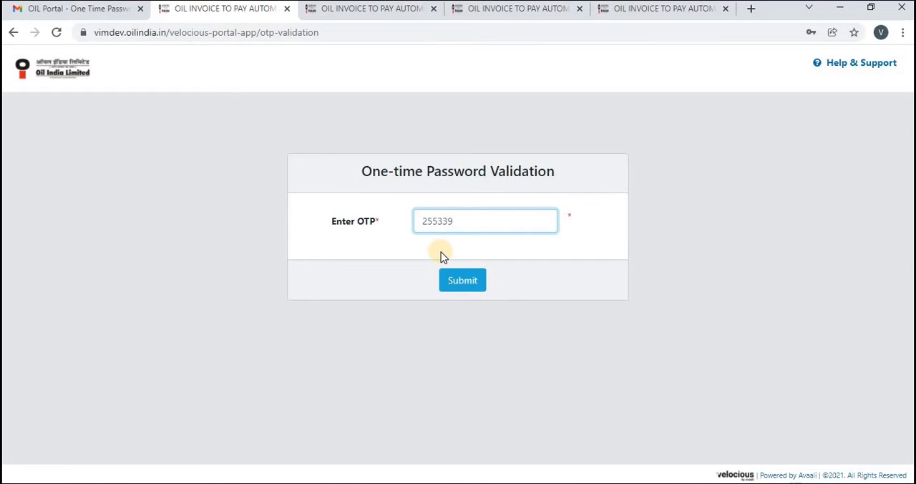
click(450, 284)
click(450, 282)
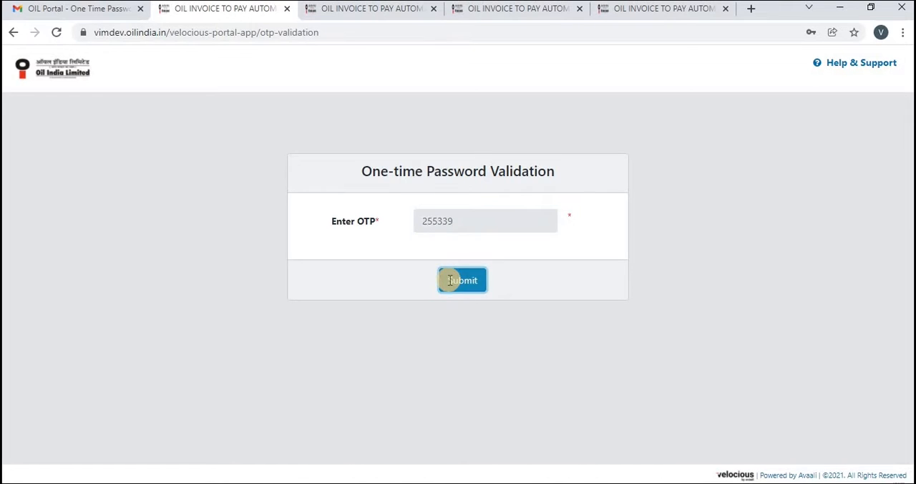
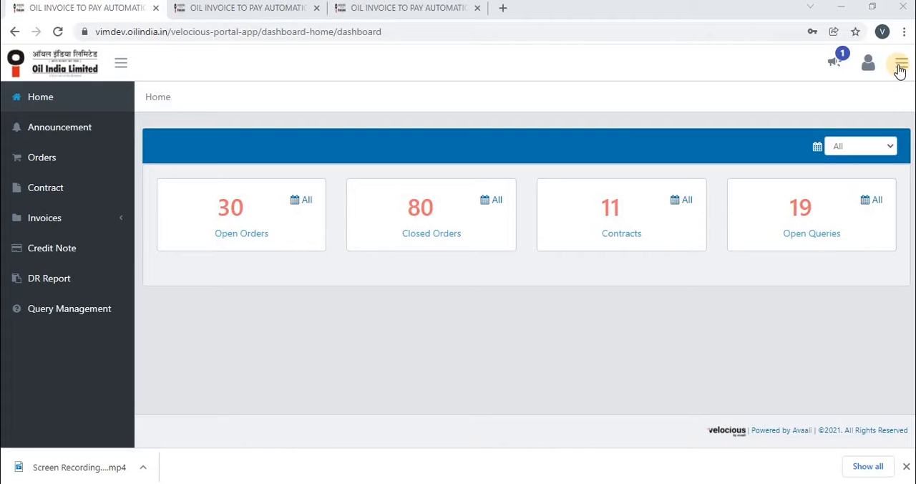
- Open the portal's Help & Support page from the dashboard
click(900, 65)
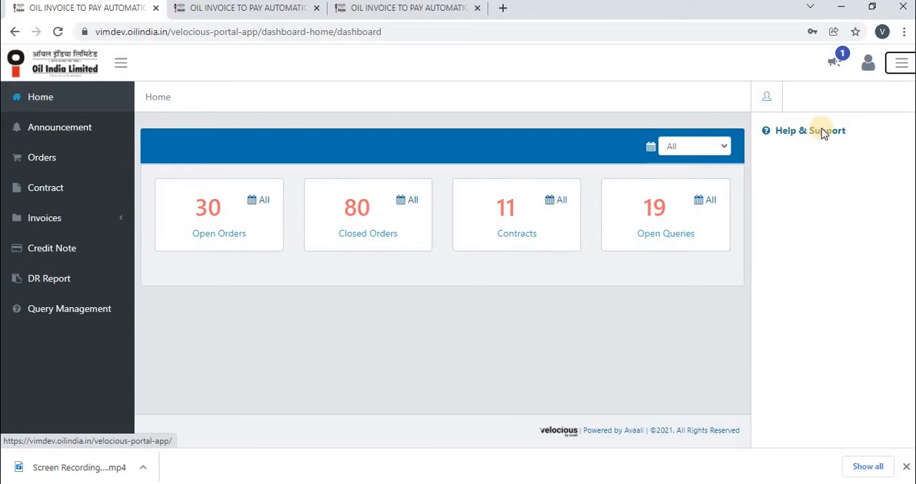
click(823, 132)
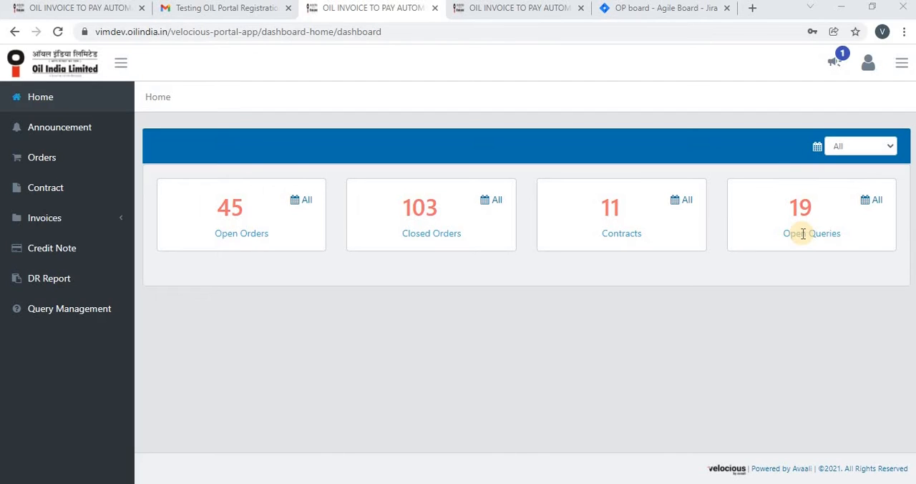
- Review the purchase order lists behind the dashboard's Open Orders and Closed Orders tiles
click(247, 236)
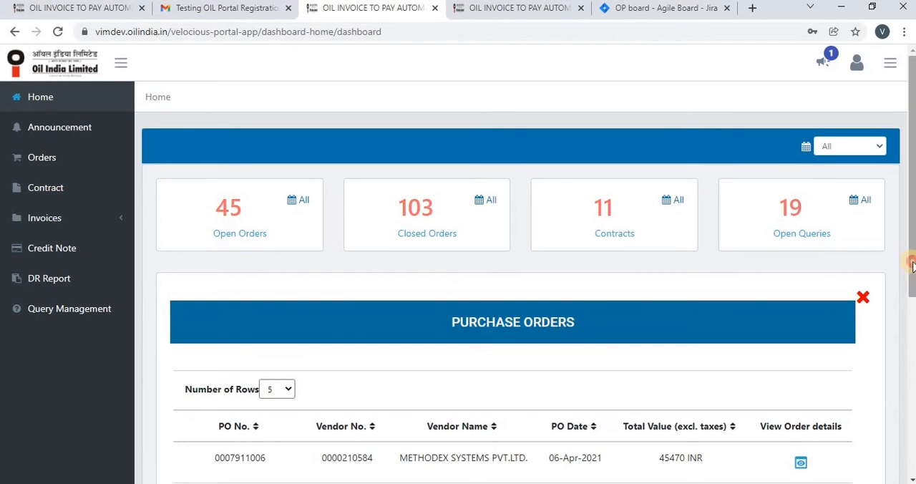
drag(913, 293, 913, 360)
drag(914, 237, 913, 169)
click(442, 234)
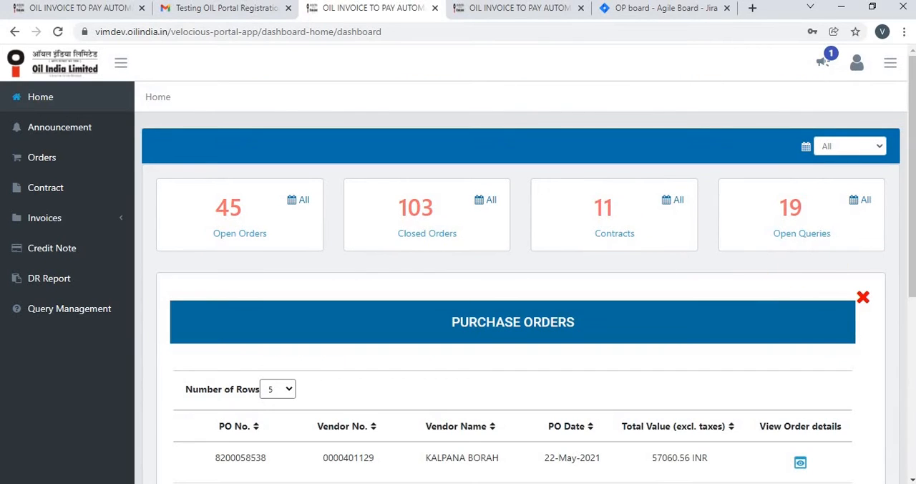
scroll(911, 235, down, 2)
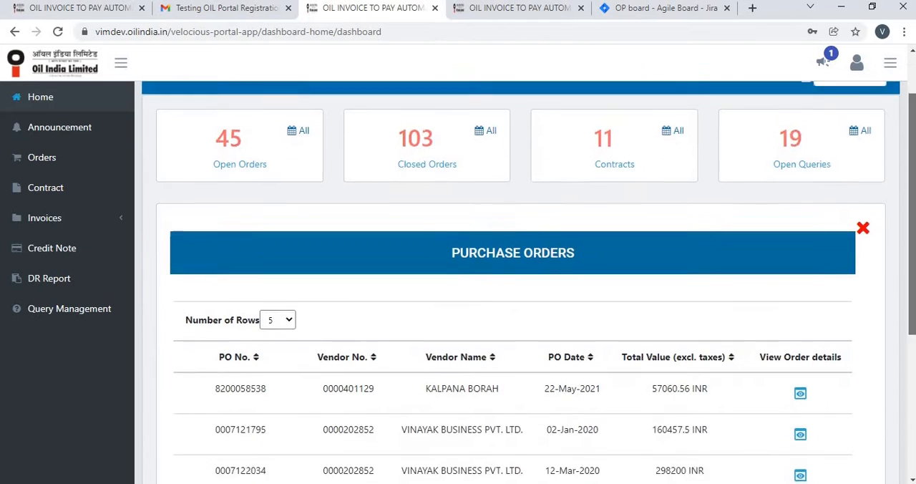
scroll(536, 283, down, 1)
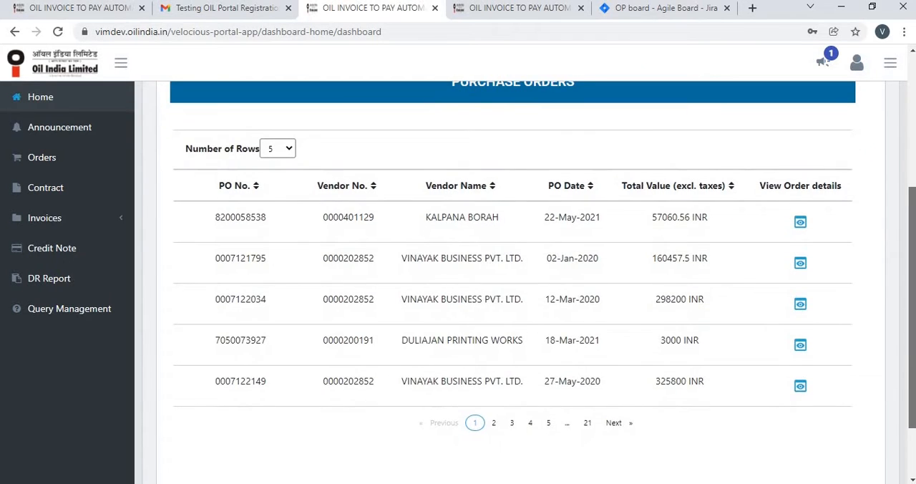
scroll(792, 235, up, 3)
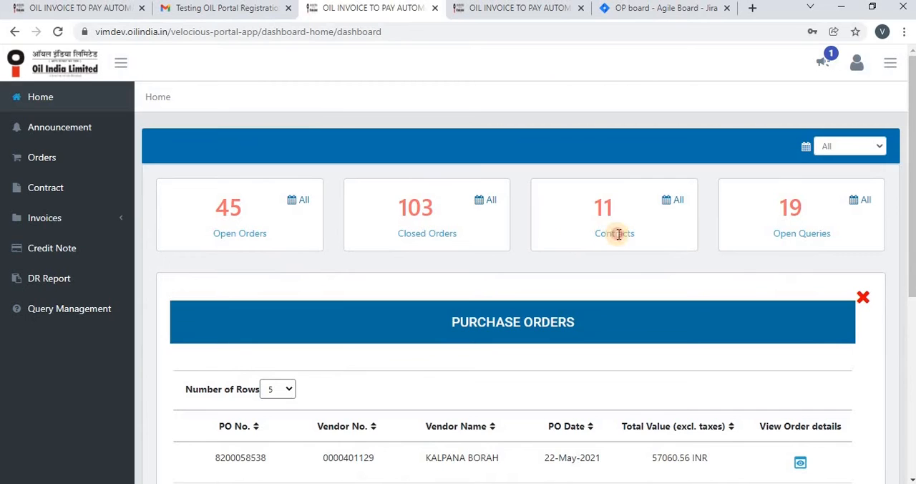
- Open the contract list from the dashboard's Contracts tile and look through its entries
click(619, 234)
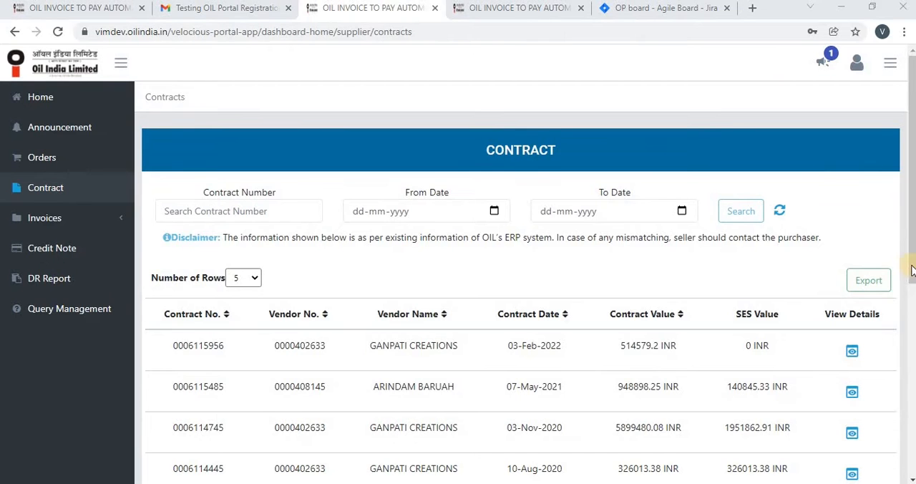
scroll(906, 291, down, 3)
scroll(880, 266, up, 3)
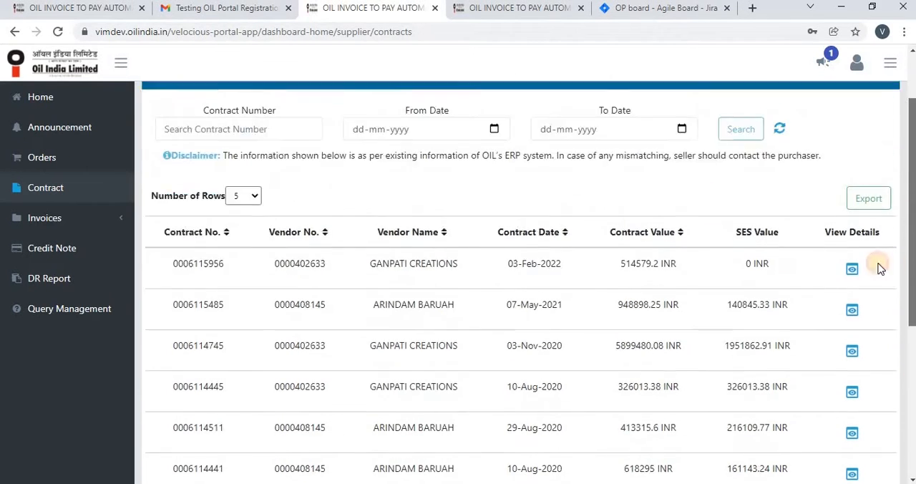
- Return to the home dashboard, review the Open Queries list down to its last row, and close the list
click(73, 100)
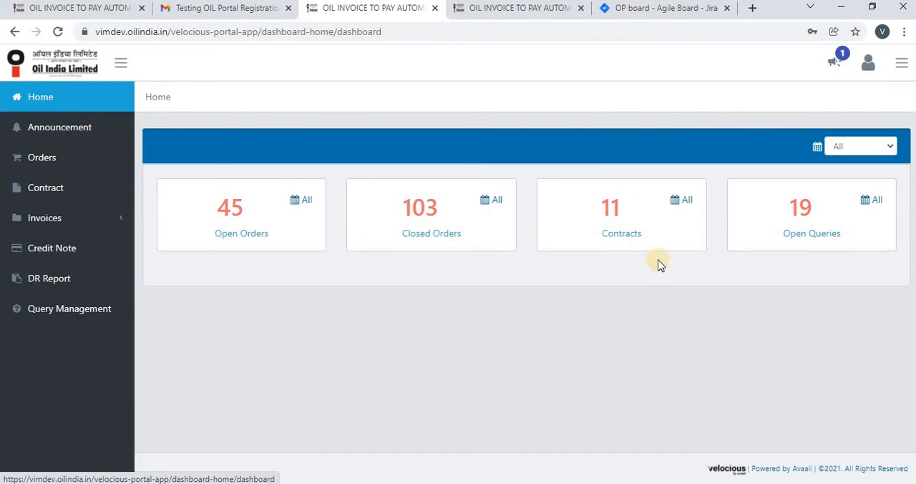
click(812, 234)
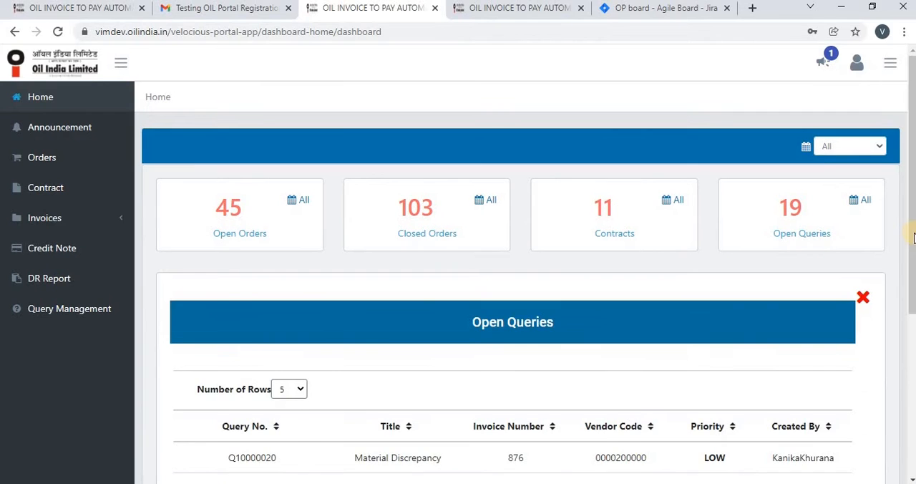
drag(913, 238, 913, 368)
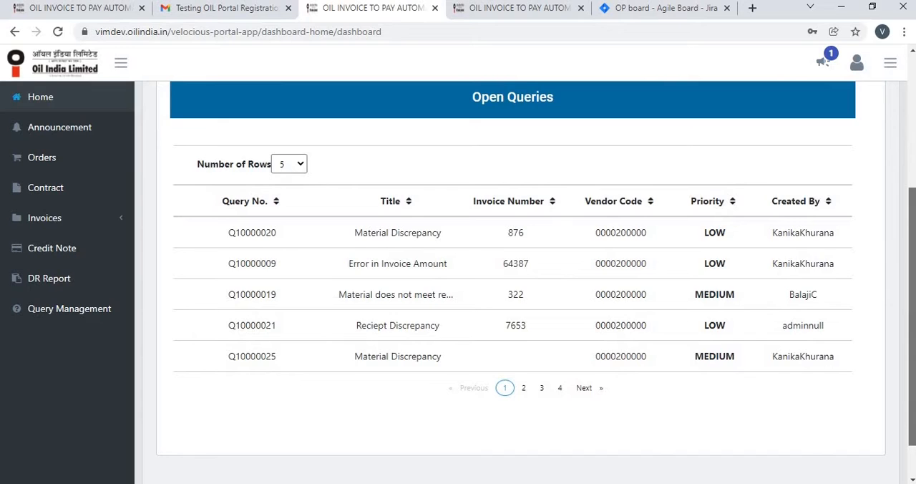
drag(914, 368, 914, 236)
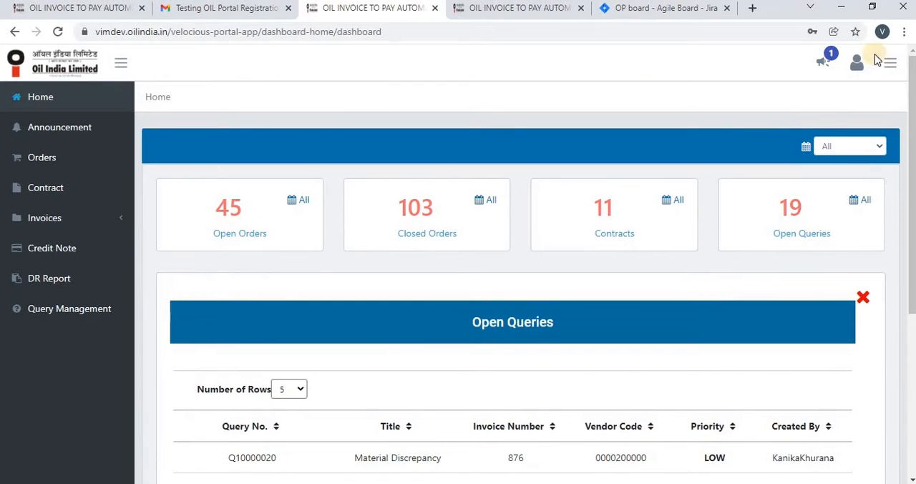
click(861, 301)
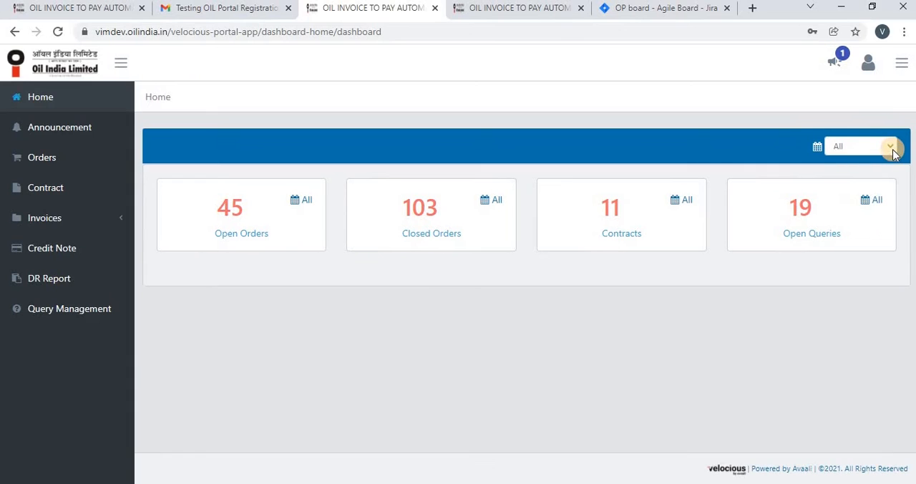
- View the dashboard figures for Last 7 Days, Last 30 Days and Last 60 Days in turn, and set the period back to All
click(891, 149)
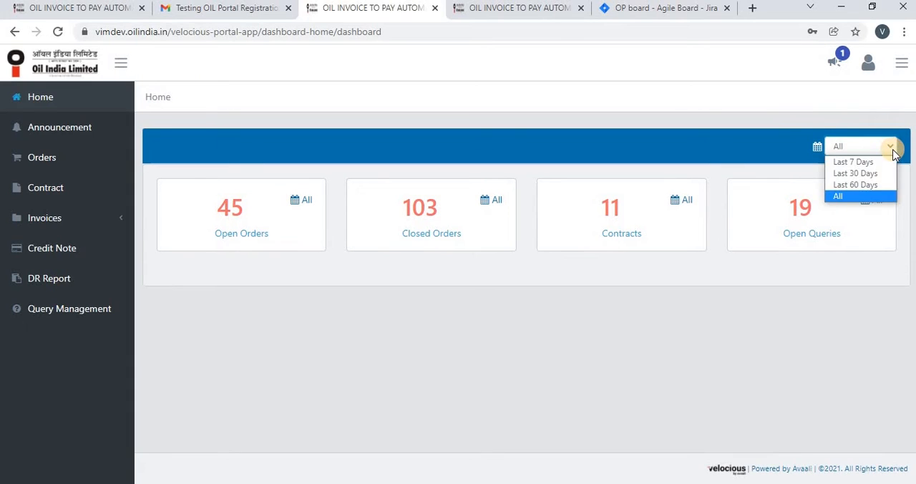
click(858, 165)
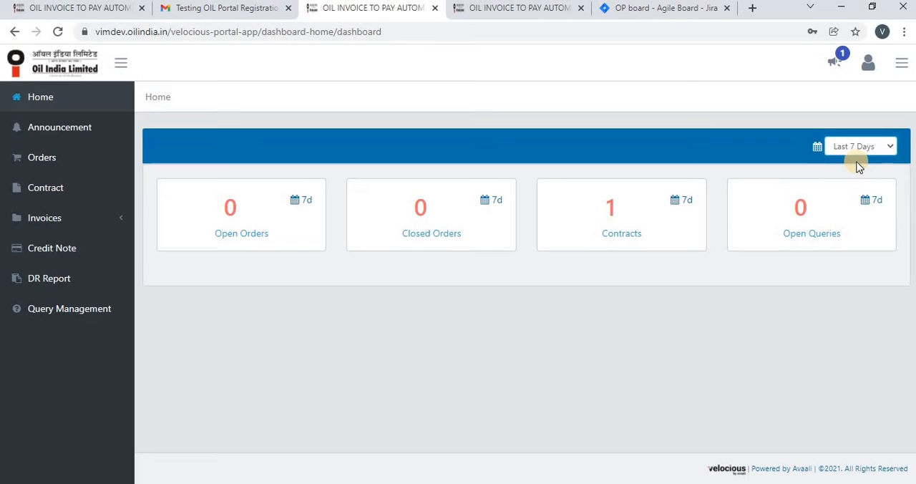
click(874, 146)
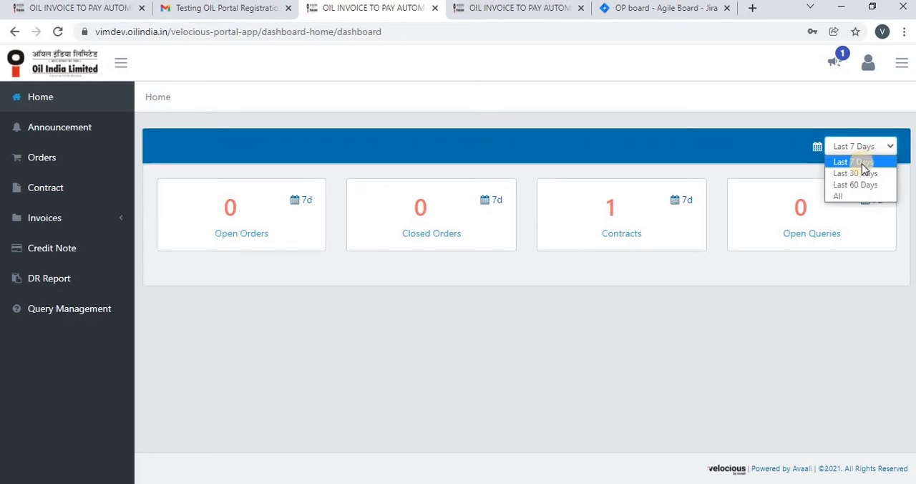
click(861, 172)
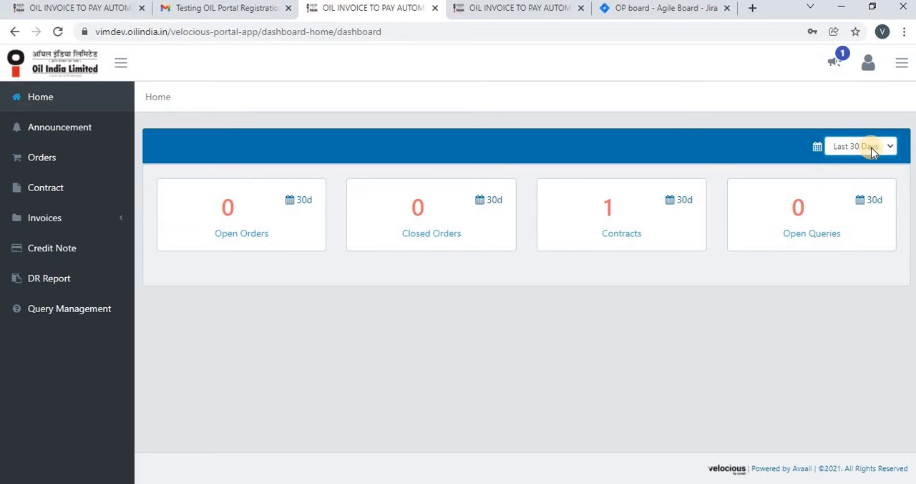
click(872, 150)
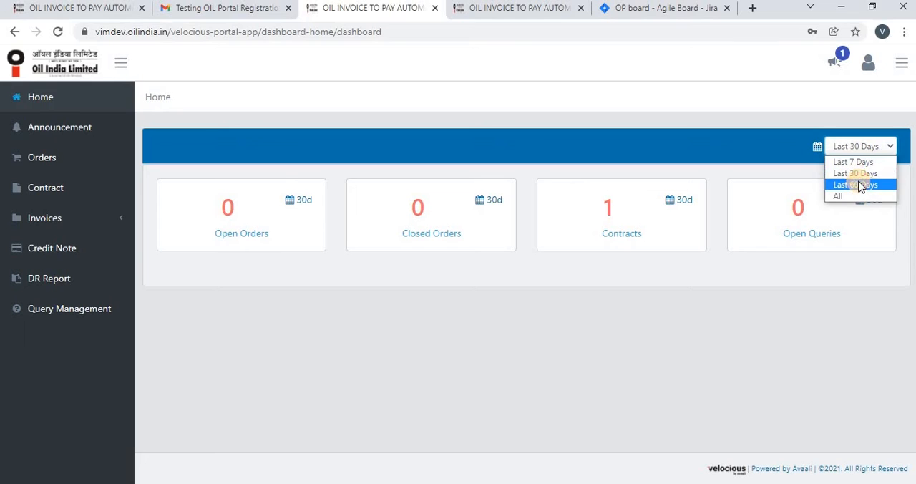
click(862, 185)
click(865, 147)
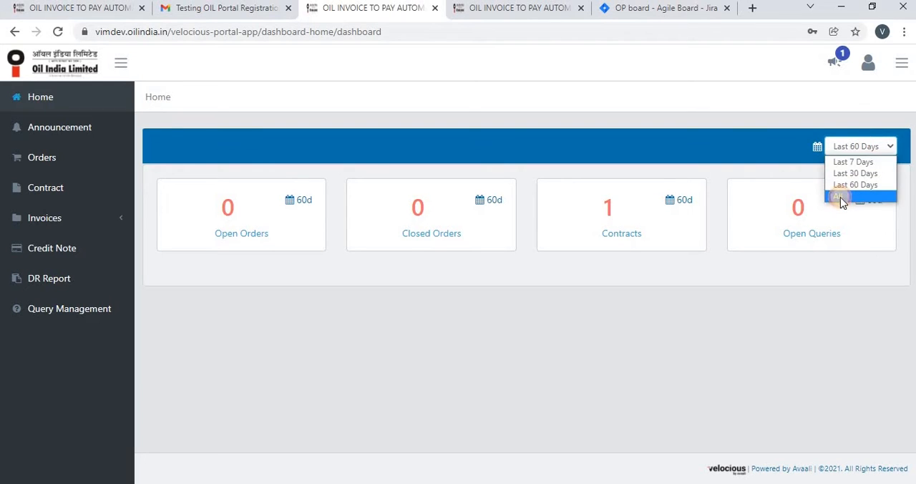
click(841, 197)
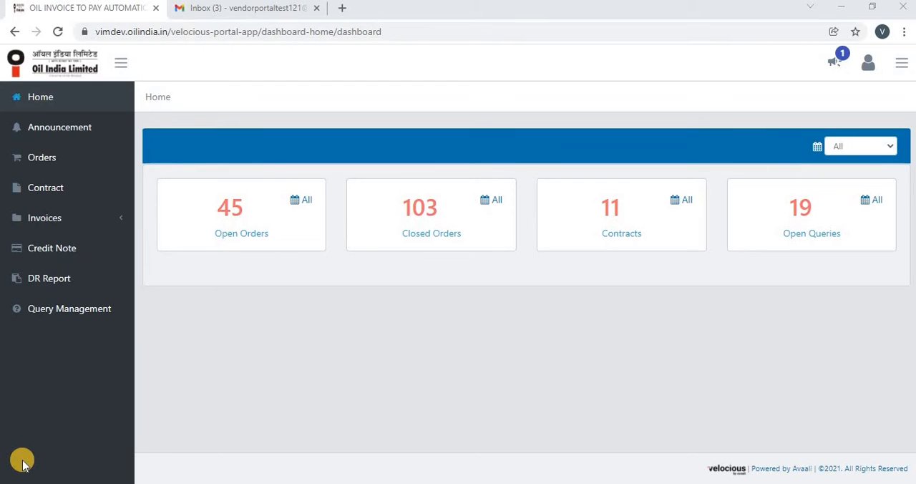
- Switch to Gmail to read the OIL INDIA Vendor Portal announcement email, and return to the portal to open the announcement from its notifications
click(239, 10)
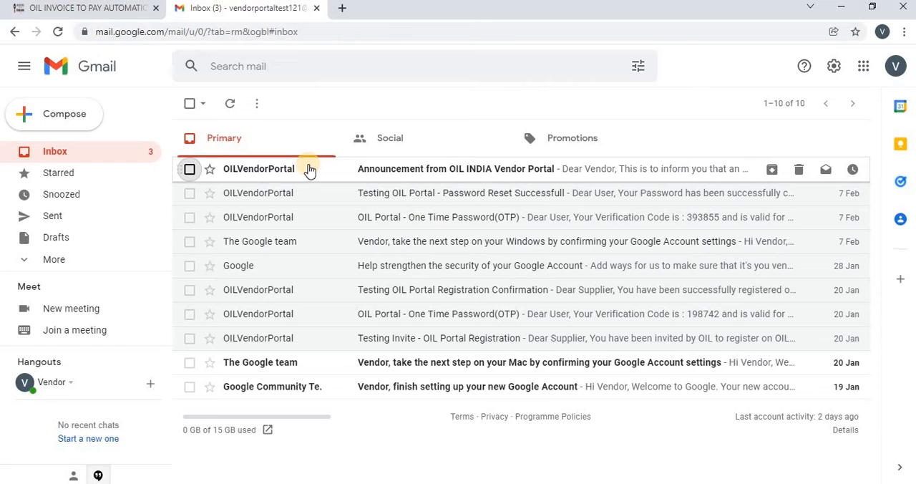
click(282, 168)
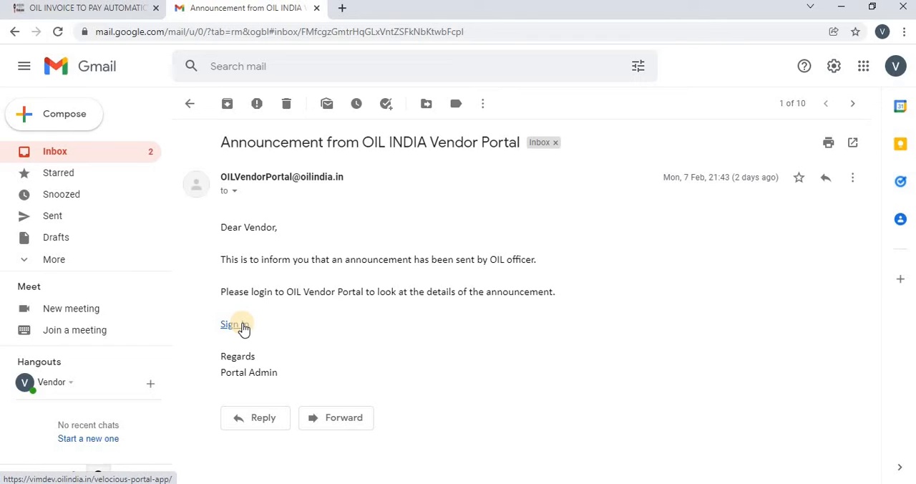
click(116, 8)
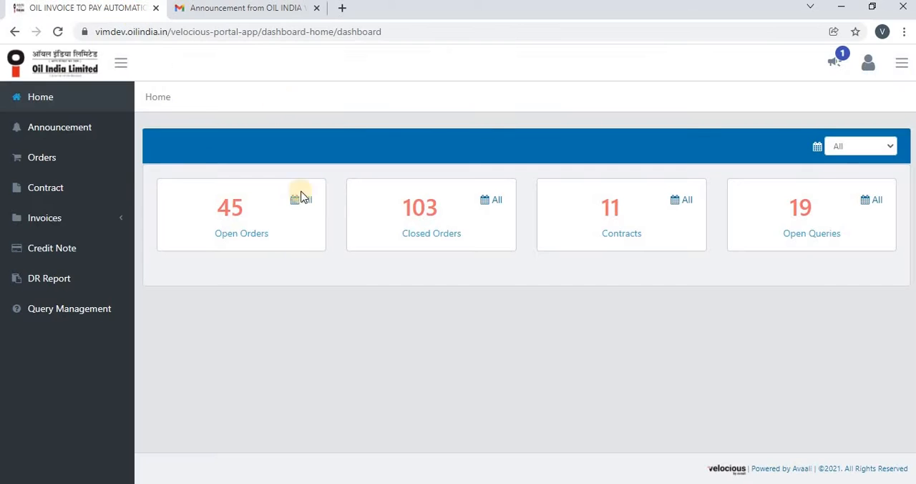
click(843, 63)
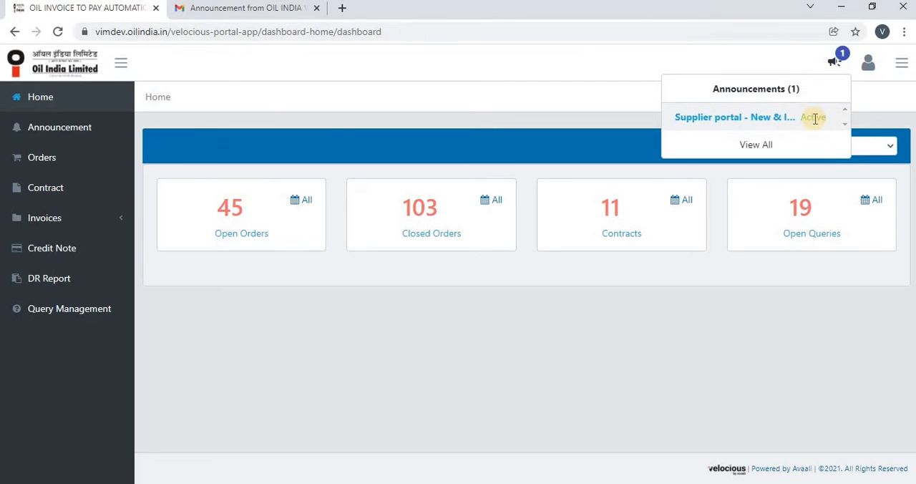
click(724, 118)
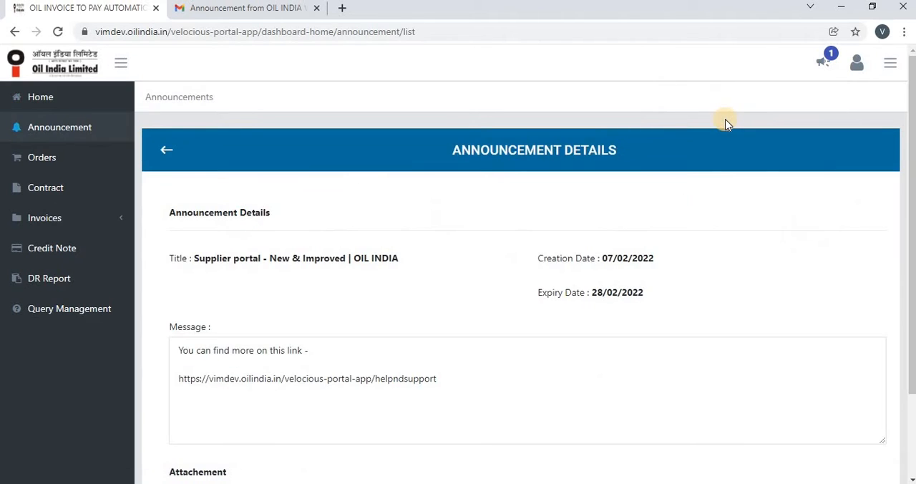
- View the full details of the "Supplier portal - New & Improved | OIL INDIA" announcement from the announcement list, down to its attachment section
click(79, 133)
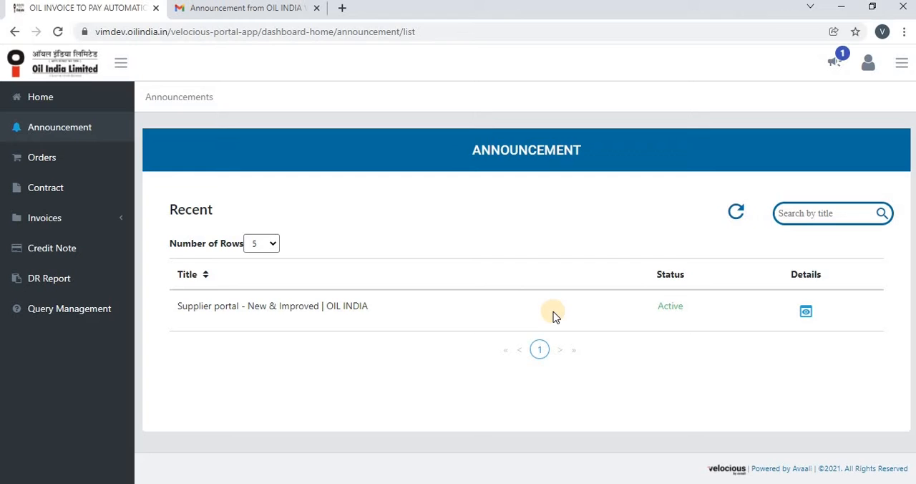
click(806, 313)
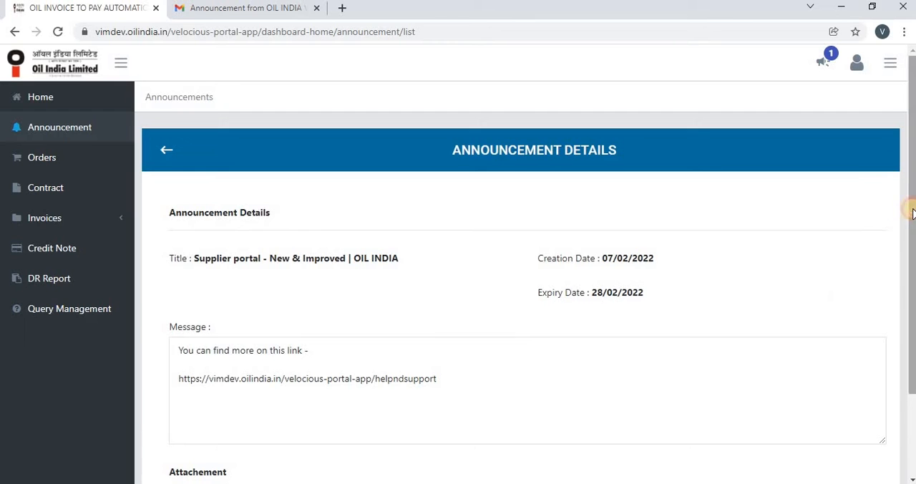
drag(912, 211, 913, 295)
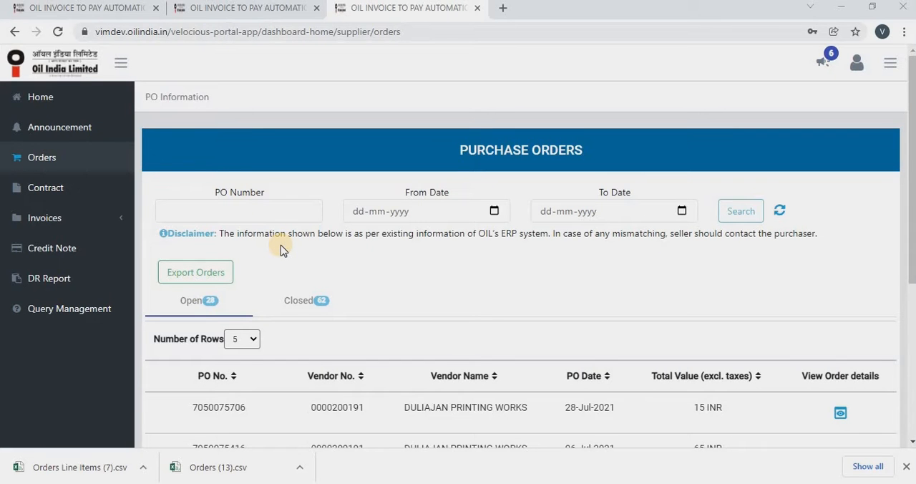
- Open the Orders page, view the closed purchase orders, and return to the open ones to look through their list
click(69, 159)
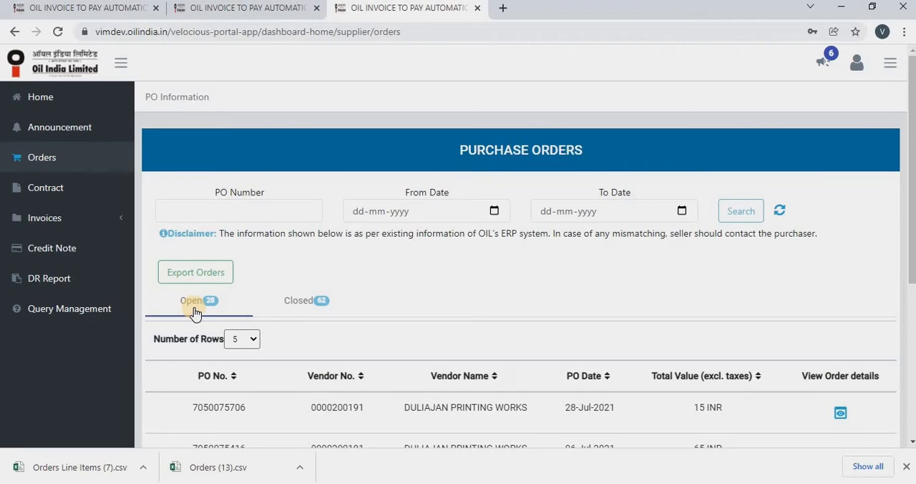
click(302, 302)
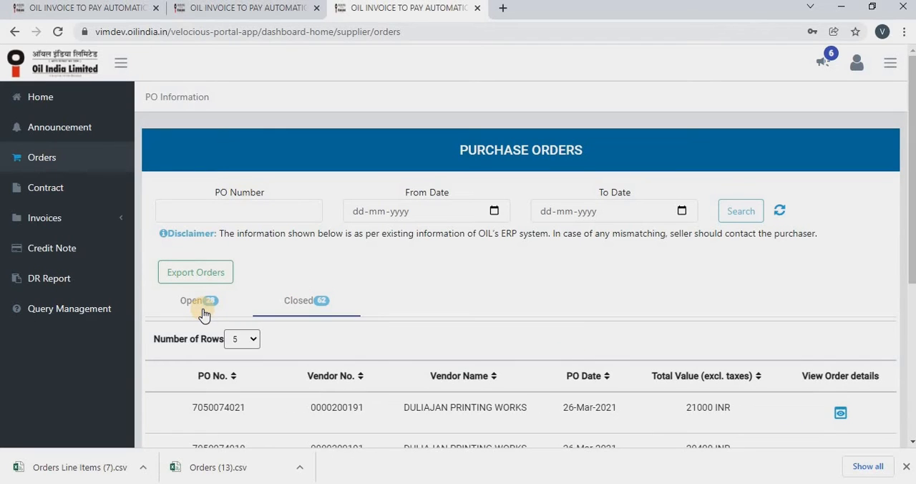
click(203, 312)
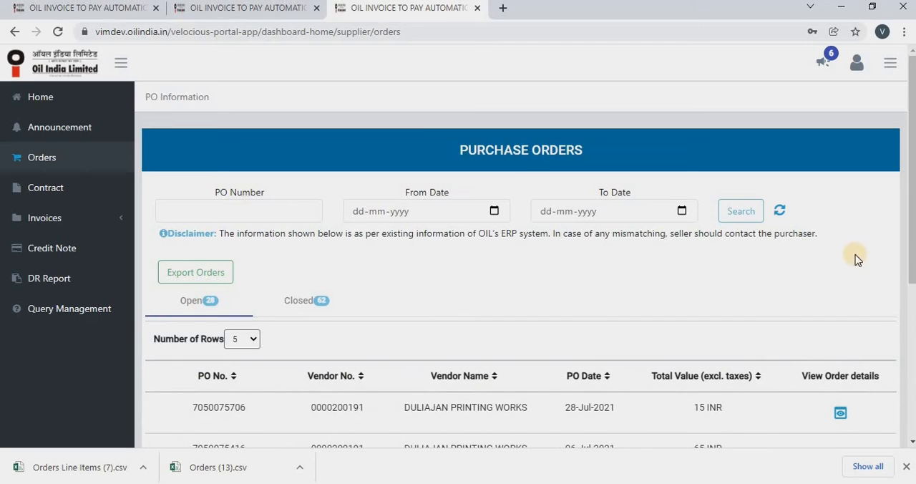
scroll(911, 215, down, 3)
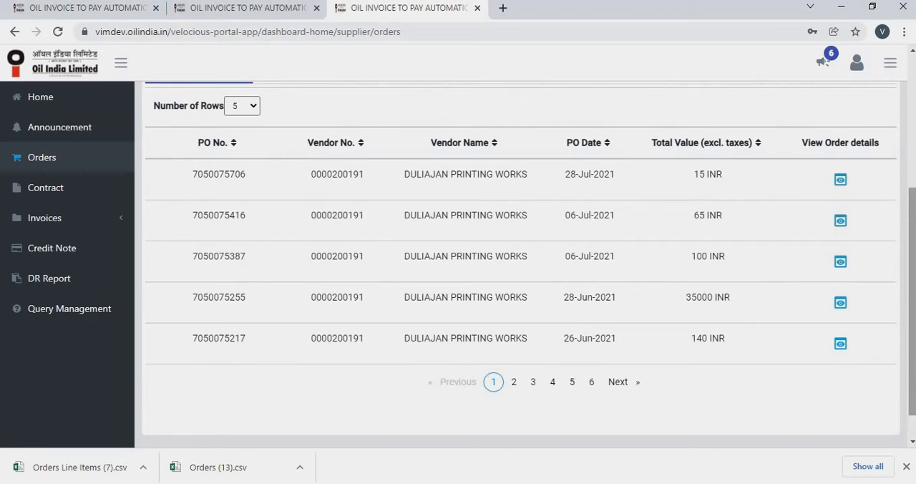
scroll(888, 265, up, 2)
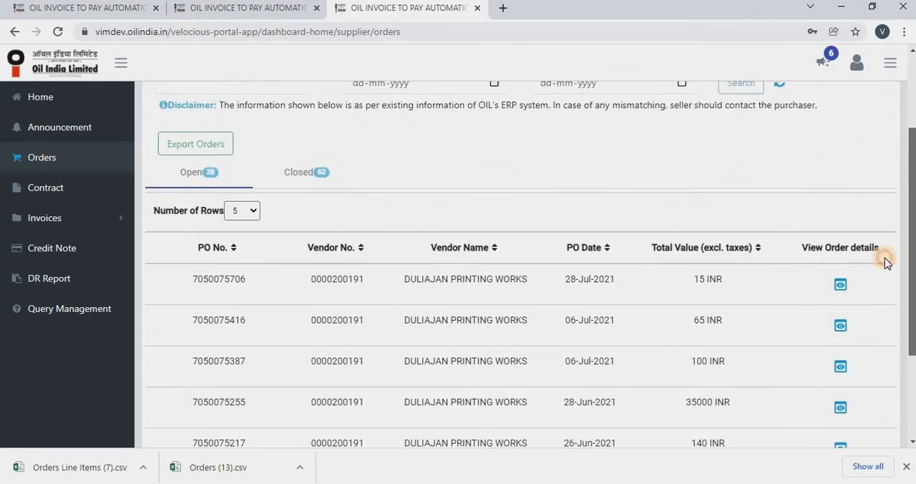
scroll(886, 263, up, 2)
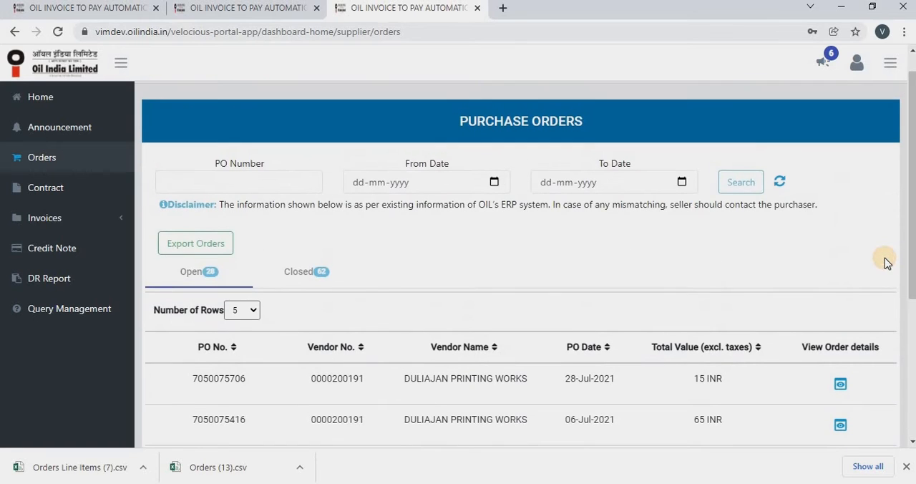
- Show the closed purchase orders and export the orders data
click(307, 273)
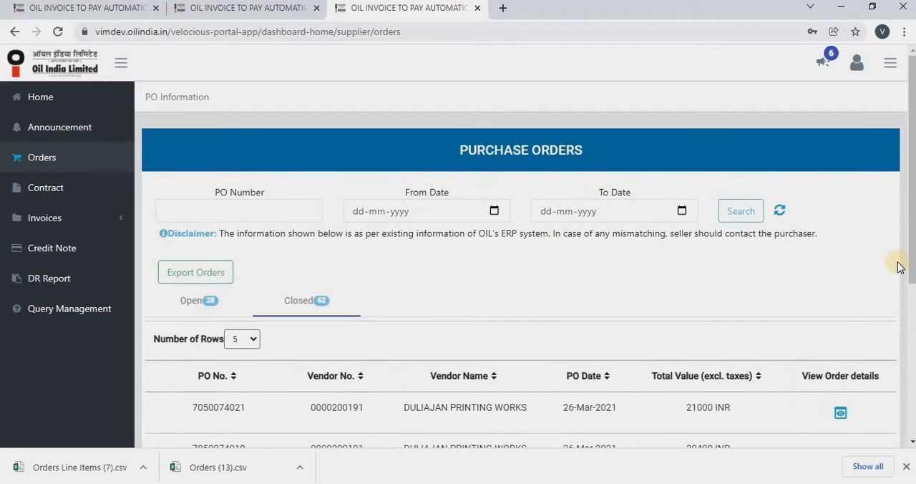
scroll(899, 266, down, 3)
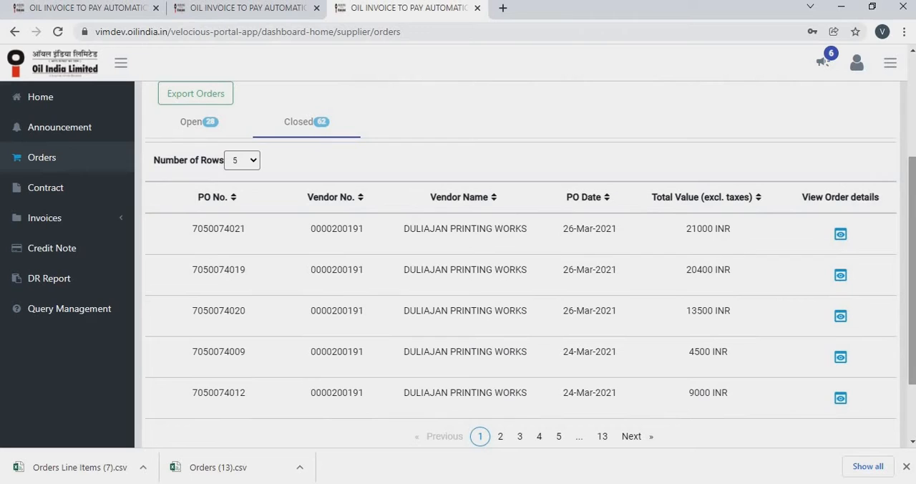
click(193, 100)
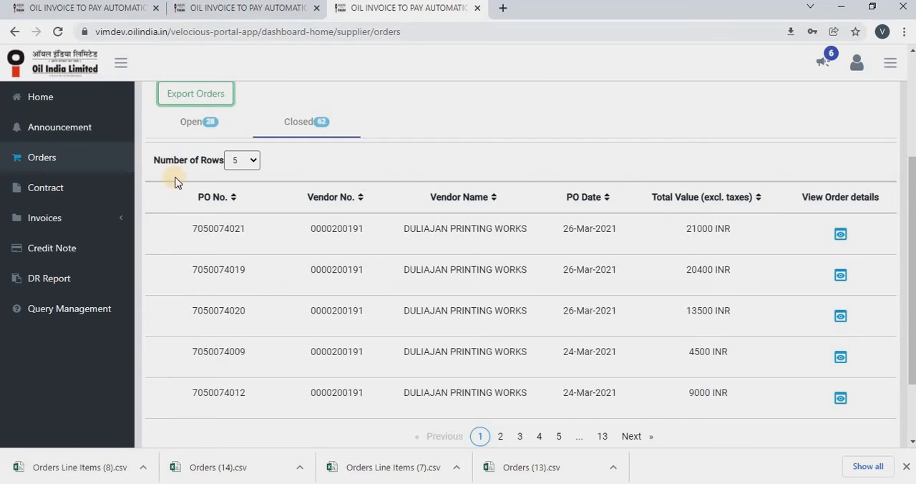
- Return to the open purchase orders and view the details of the order dated 28-Jul-2021, down to its line items
click(192, 125)
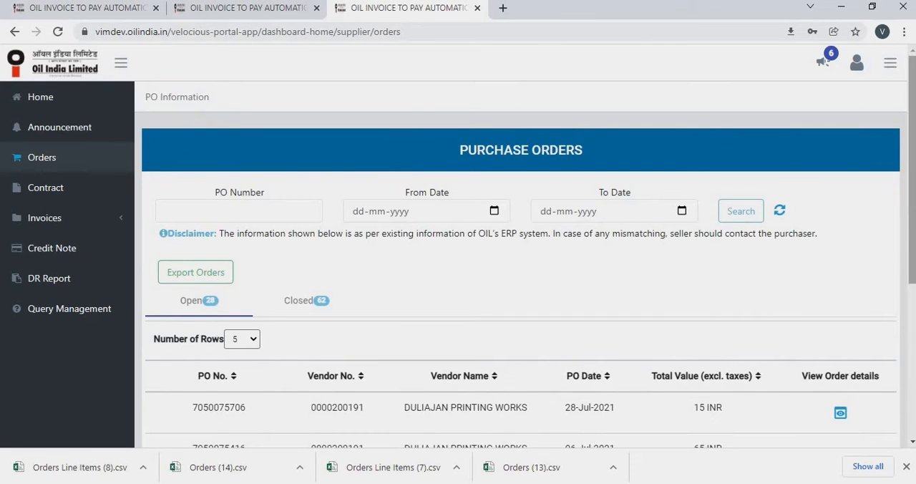
drag(910, 184, 914, 306)
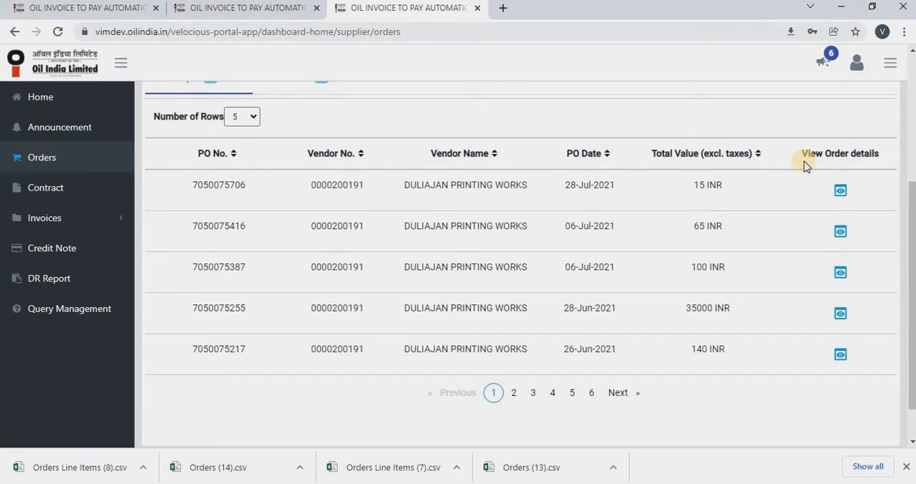
click(841, 194)
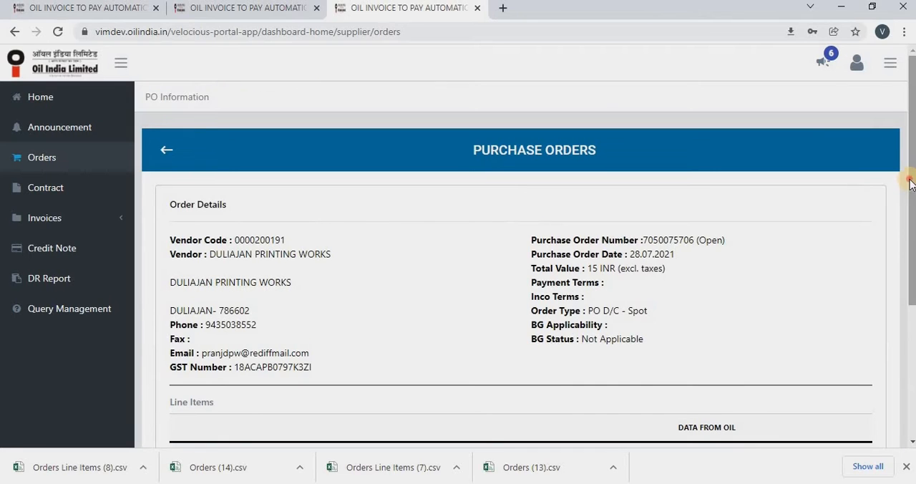
drag(909, 184, 915, 244)
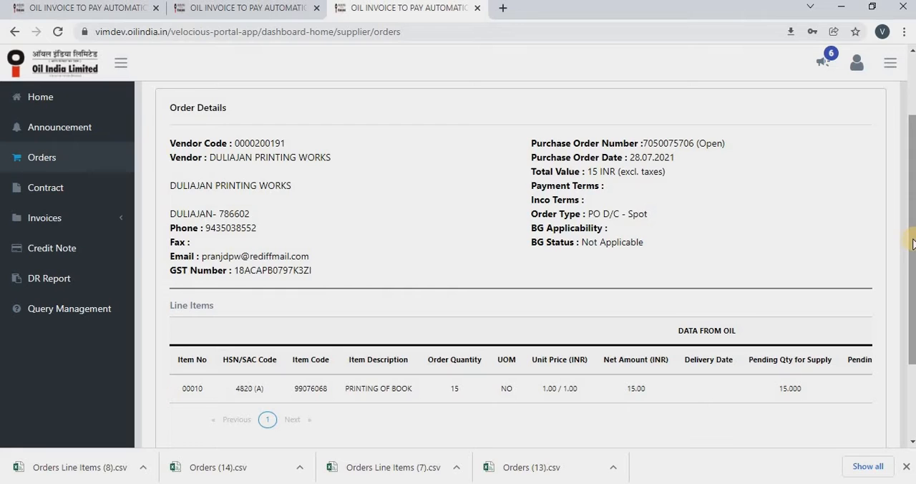
drag(914, 243, 913, 295)
scroll(914, 295, down, 1)
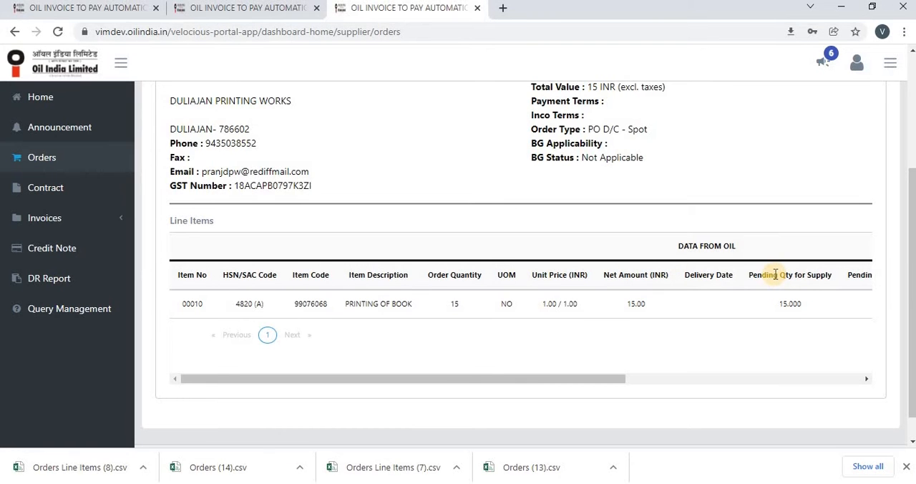
- Examine the line item's remaining columns and its Item Long Text, and return to the purchase order list
double_click(776, 275)
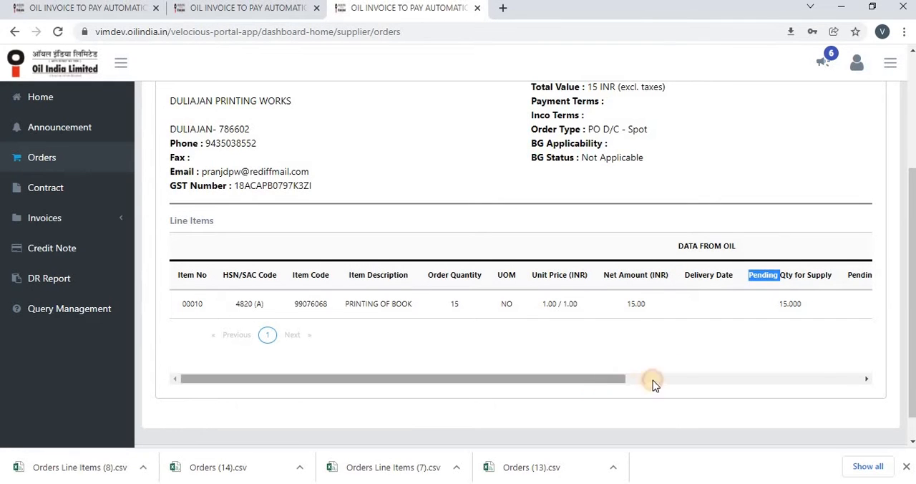
drag(653, 382, 756, 382)
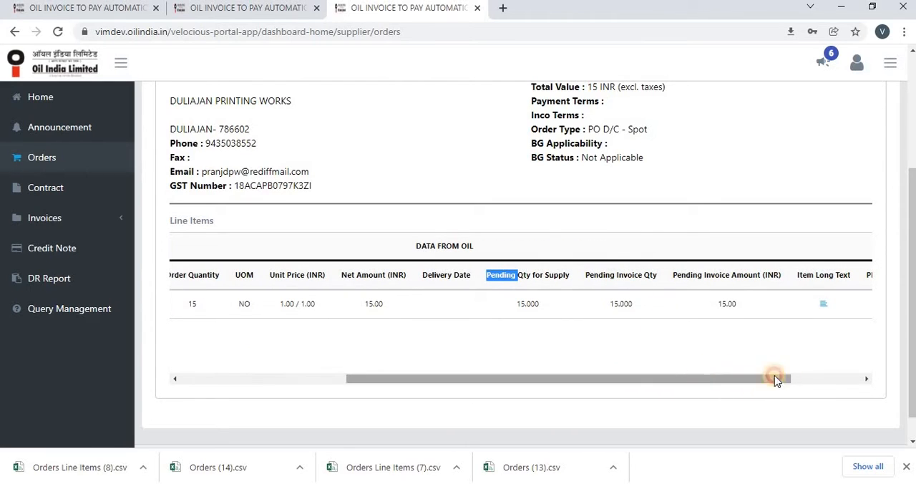
drag(775, 378, 821, 376)
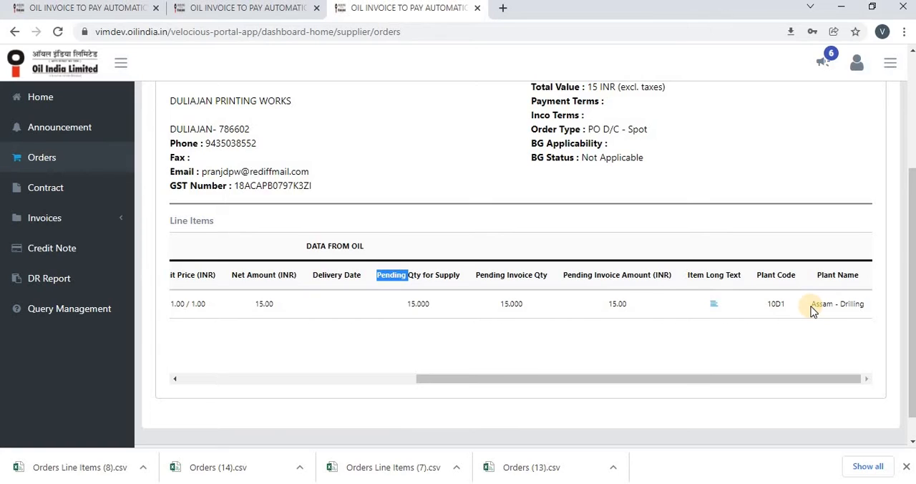
click(715, 309)
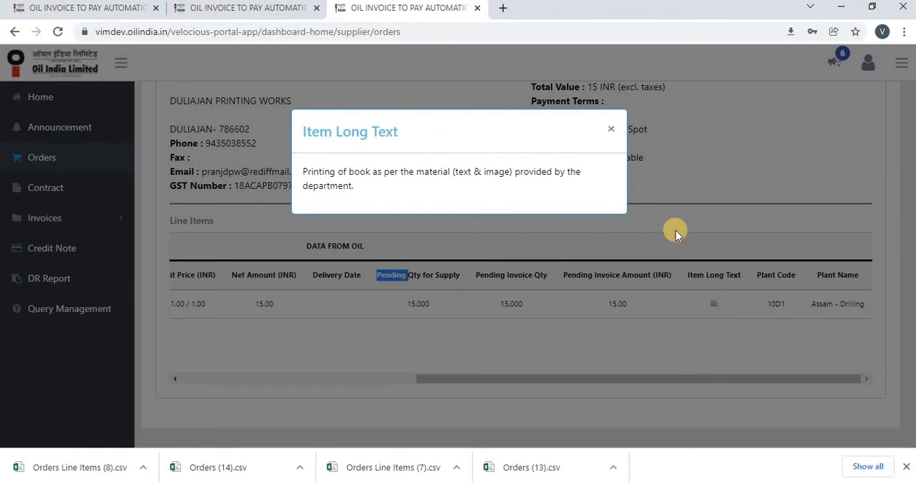
click(611, 132)
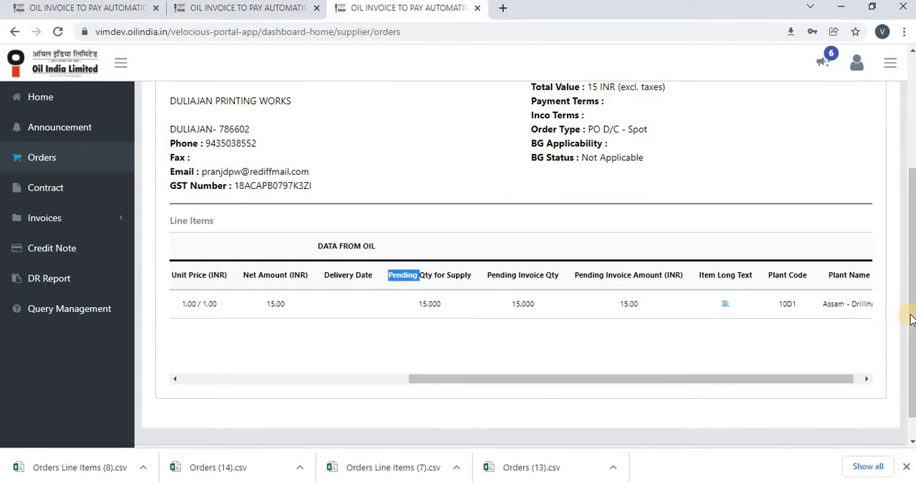
drag(908, 277, 899, 166)
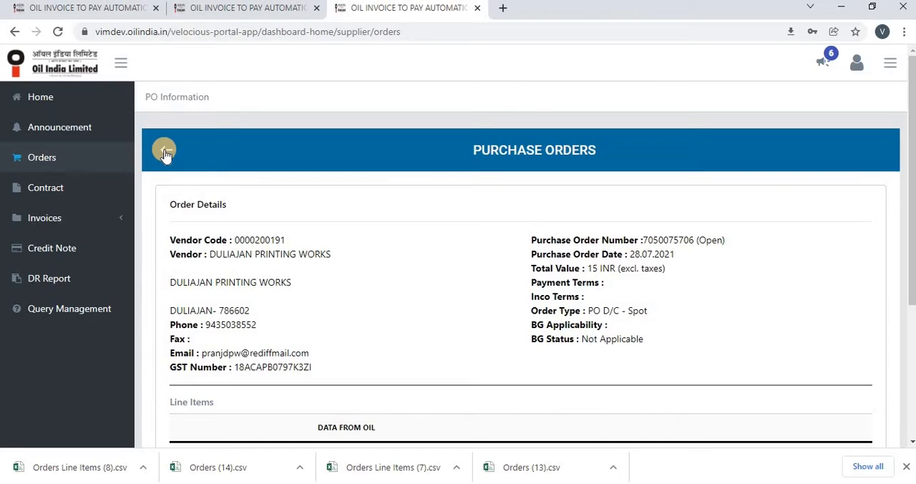
click(165, 156)
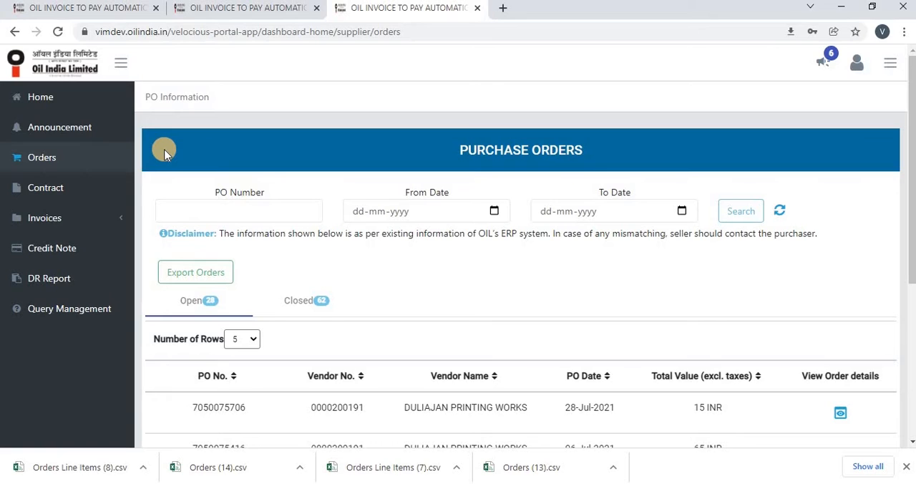
- Search the purchase orders by the leading digits shared by the most recent open orders' PO numbers
click(193, 211)
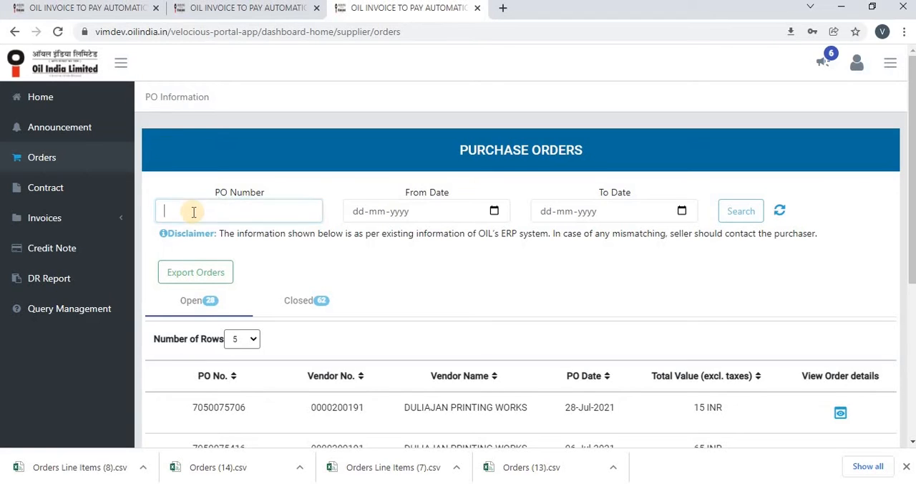
text(7)
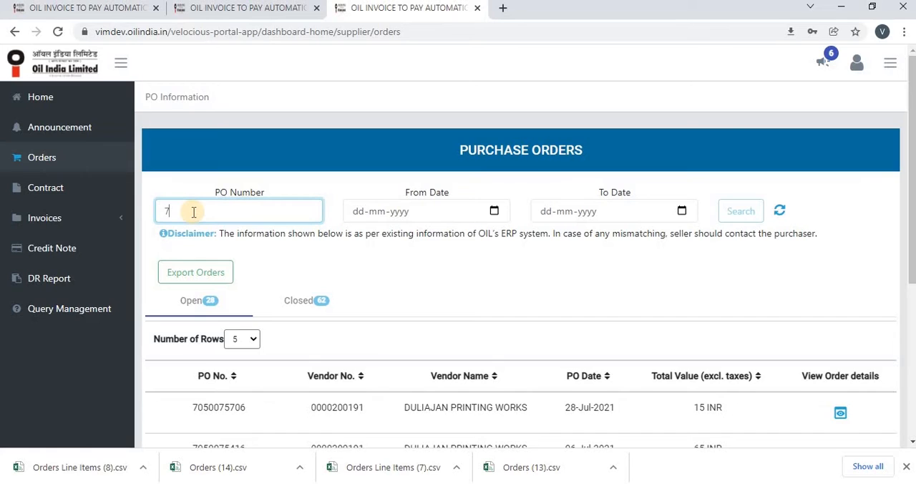
text(050075)
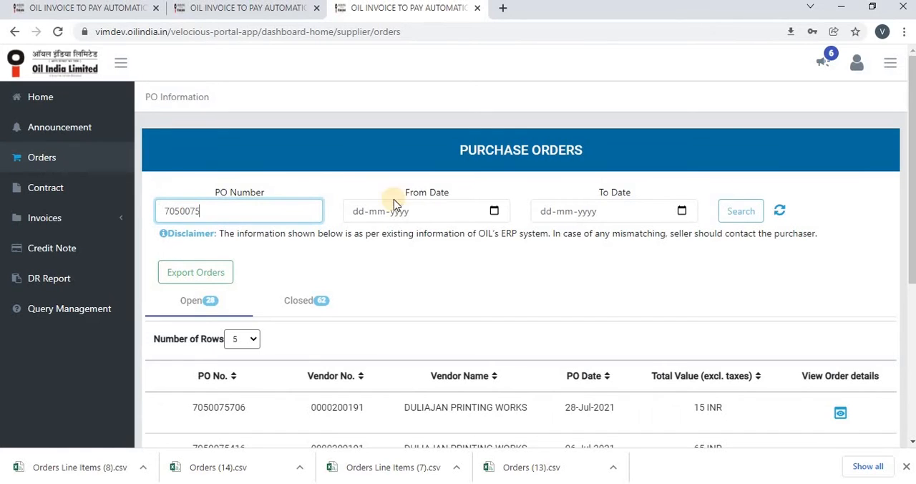
click(741, 212)
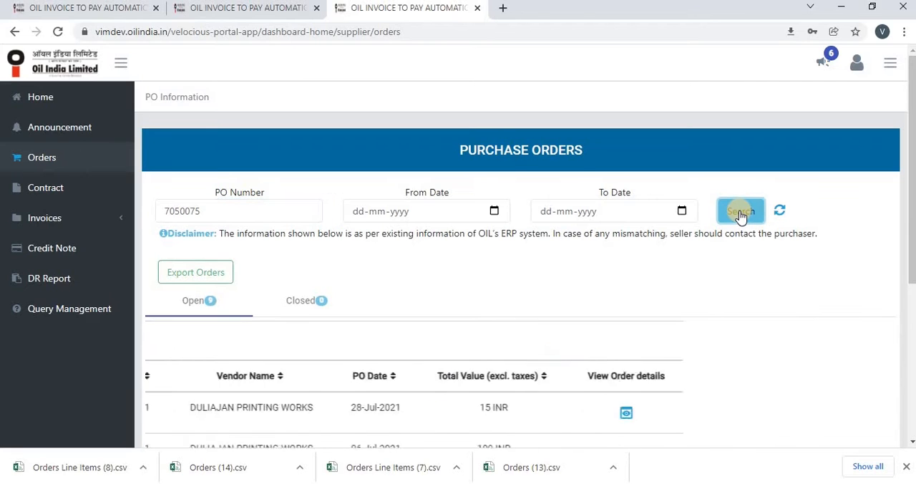
- Search for the 28-Jul-2021 order by its full PO number, and reset the search to list all orders
click(203, 211)
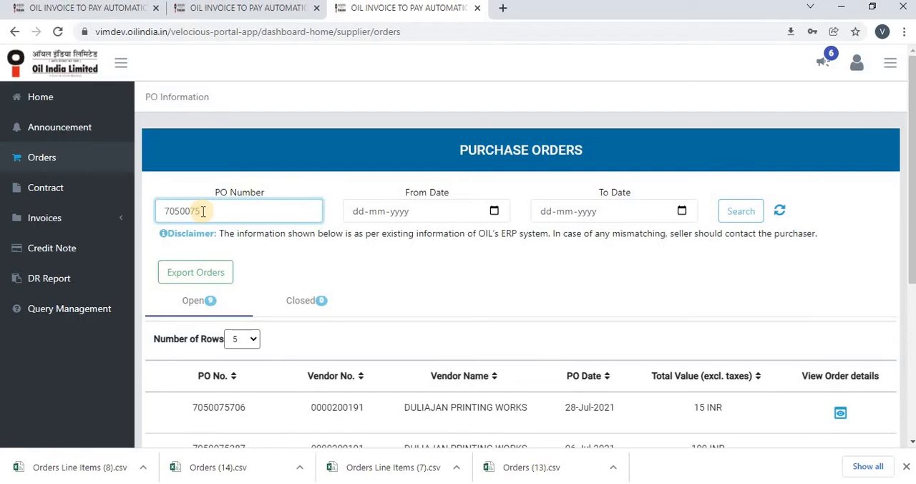
text(706)
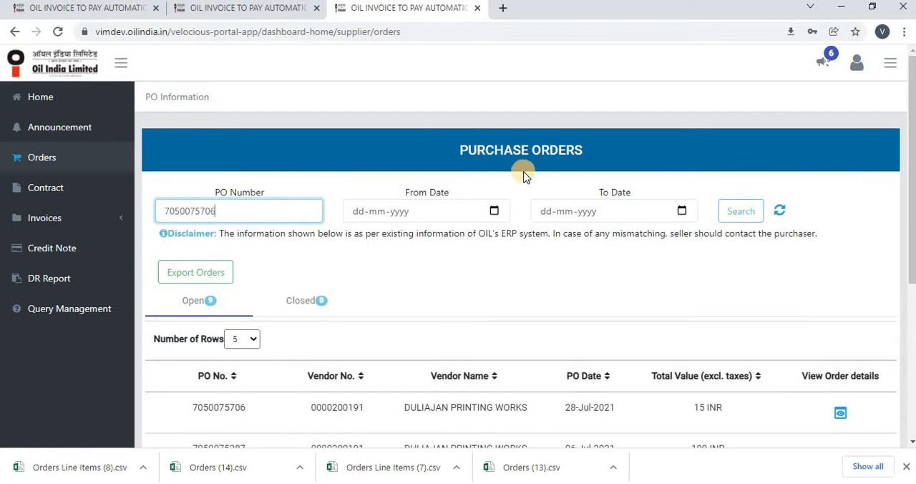
click(752, 215)
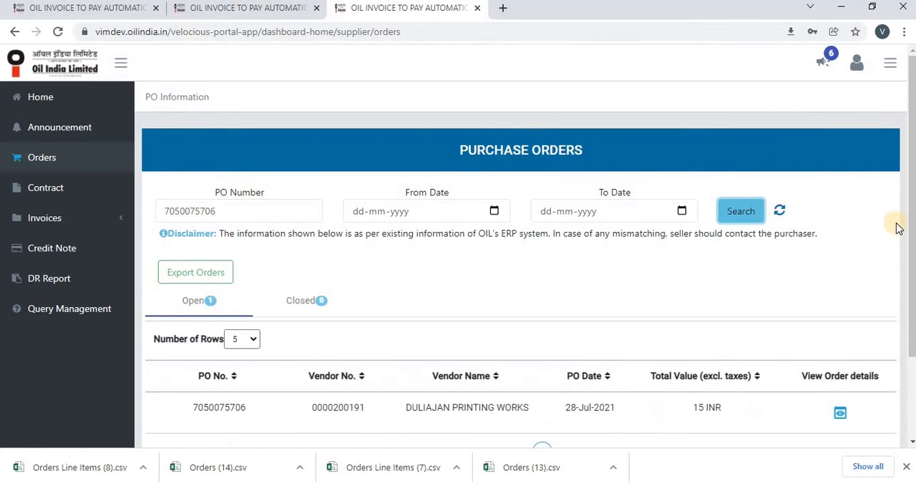
drag(911, 224, 913, 301)
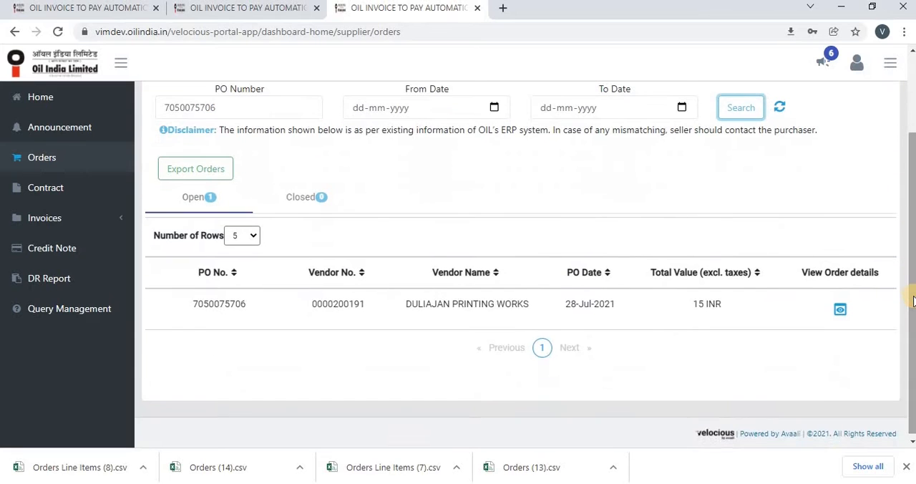
click(783, 111)
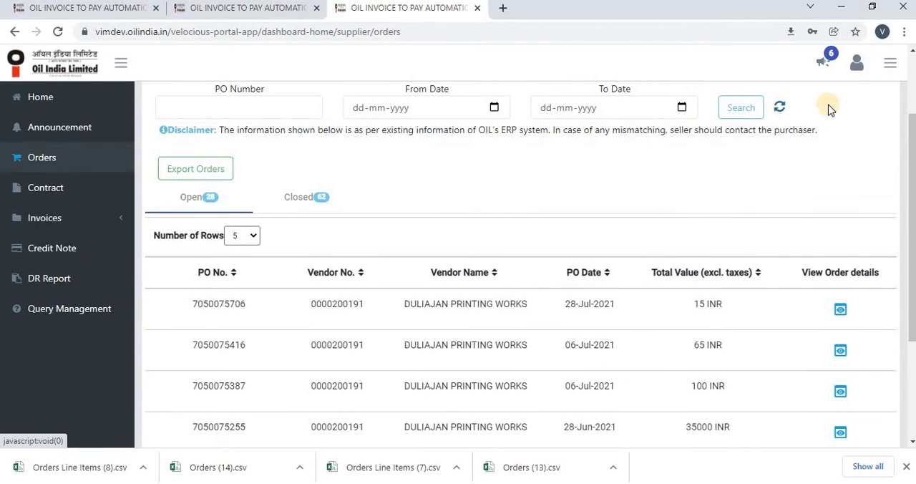
scroll(913, 131, up, 2)
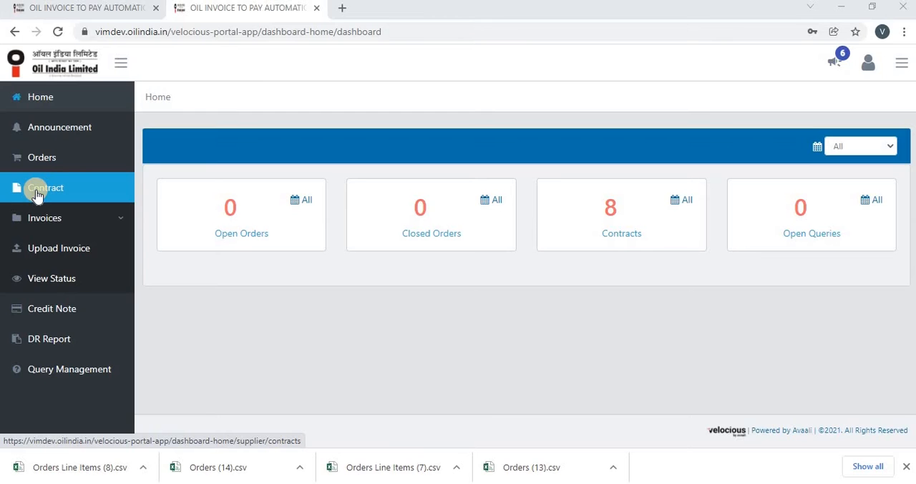
- Open the Contract page and view the details of the contract dated 07-May-2021
click(38, 195)
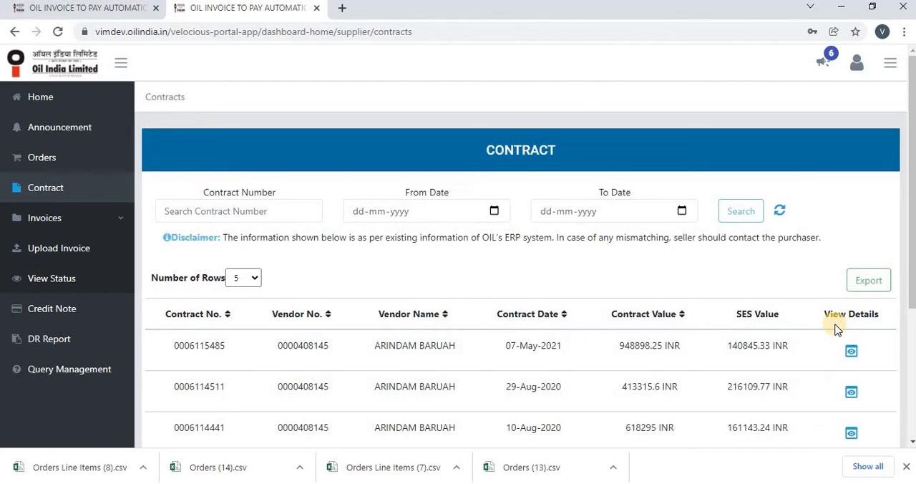
double_click(741, 309)
click(852, 352)
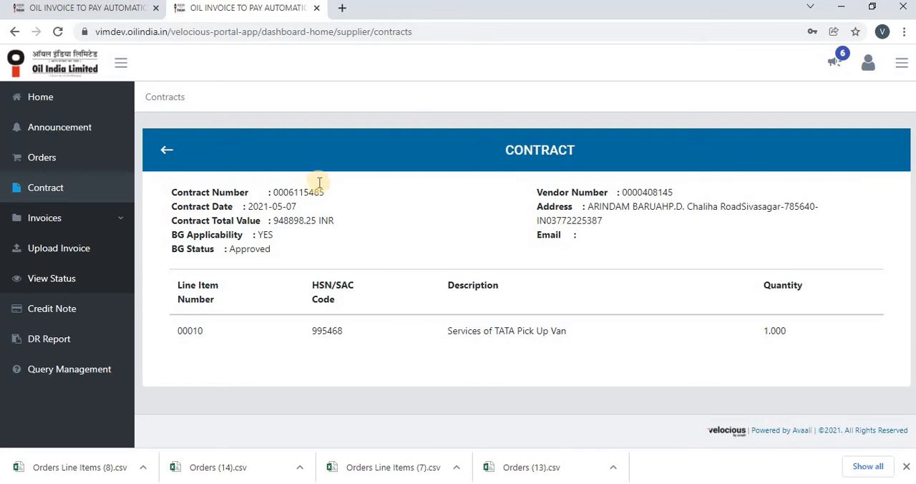
- Return to the contract list and export the contract data
click(168, 150)
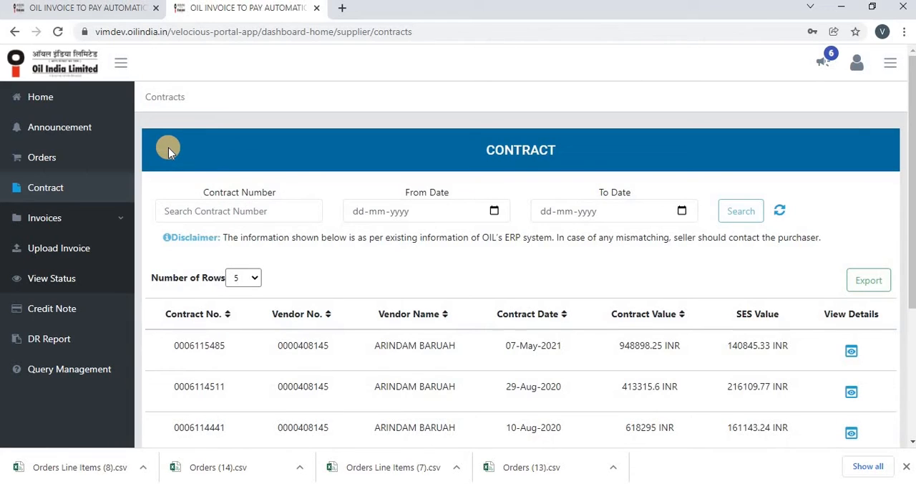
click(860, 294)
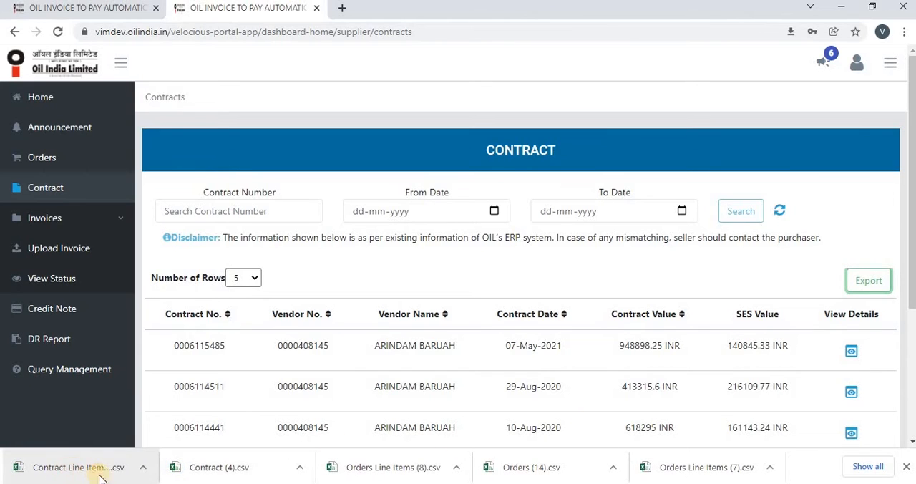
click(206, 468)
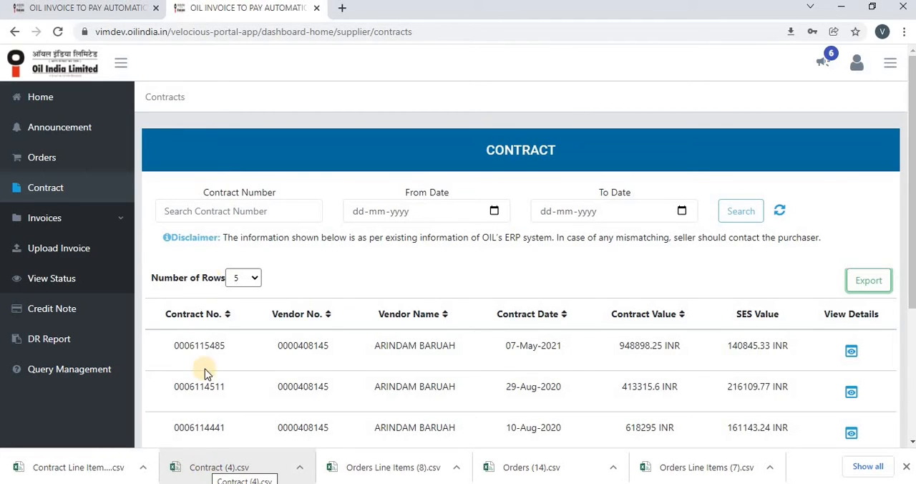
- Search the contracts by the contract number of the 07-May-2021 entry, and reset the search to list all contracts
click(204, 216)
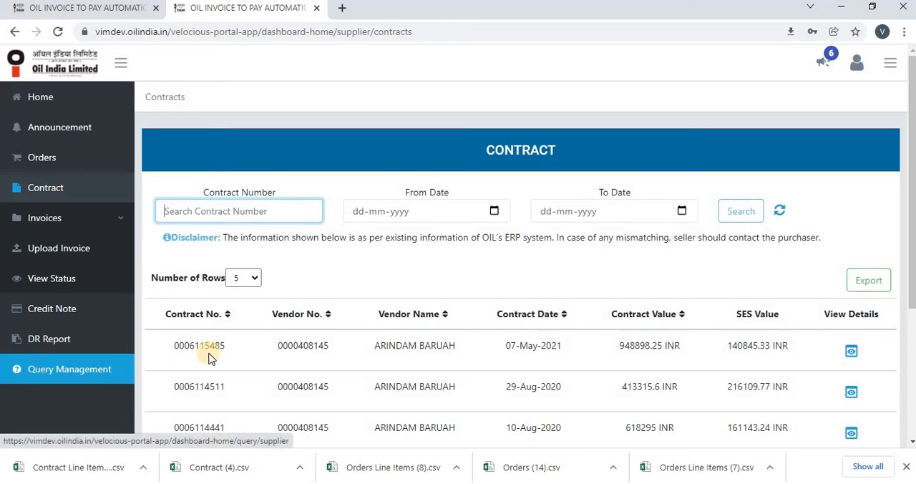
double_click(172, 346)
key(ctrl+c)
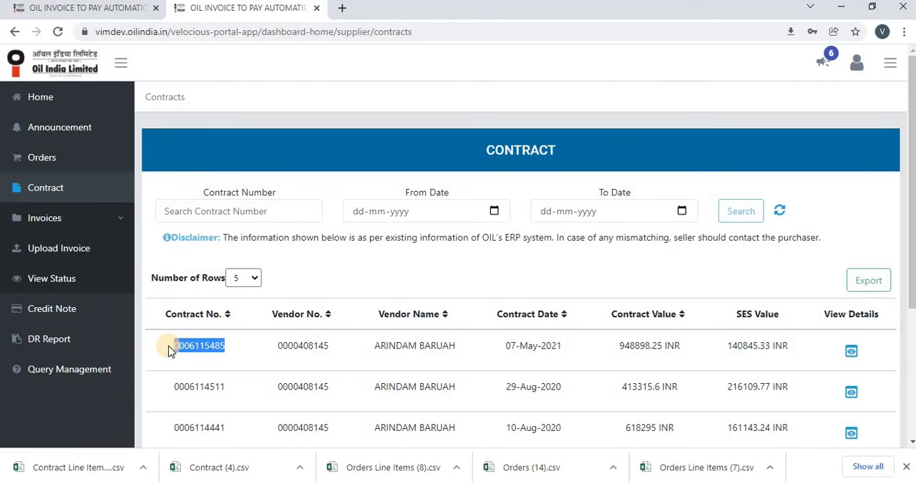
click(184, 215)
key(ctrl+v)
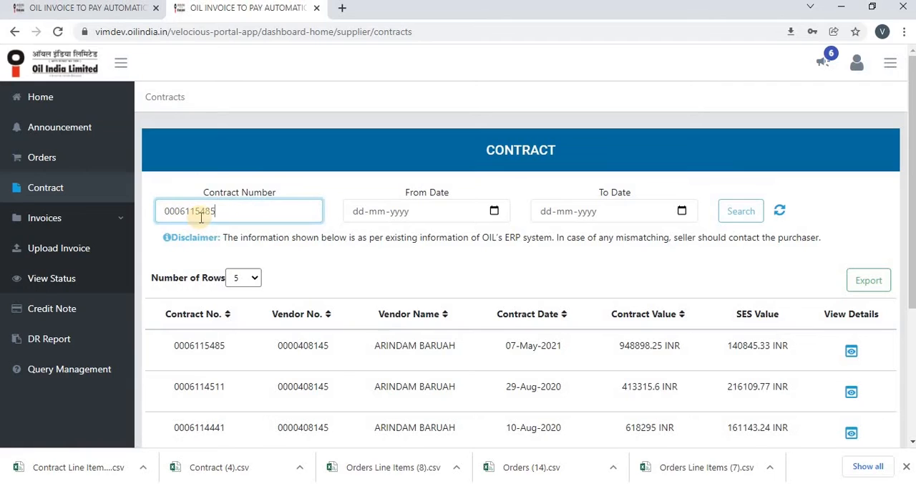
click(733, 221)
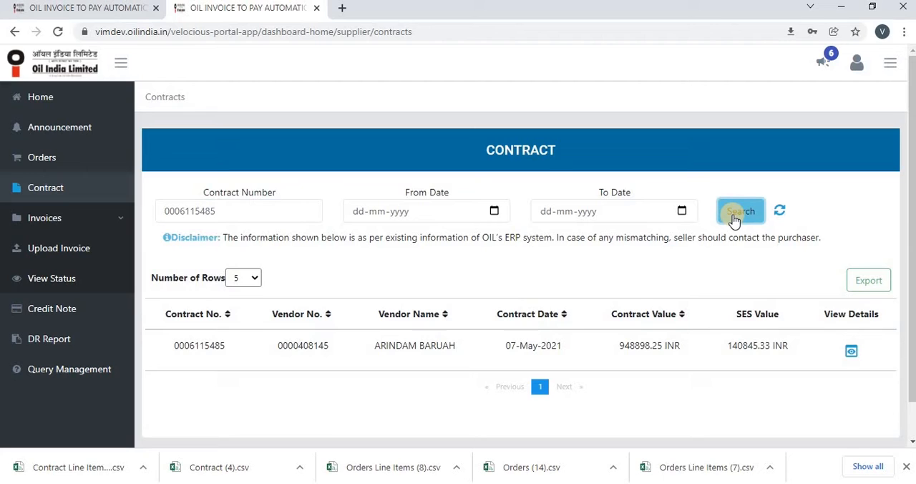
click(781, 215)
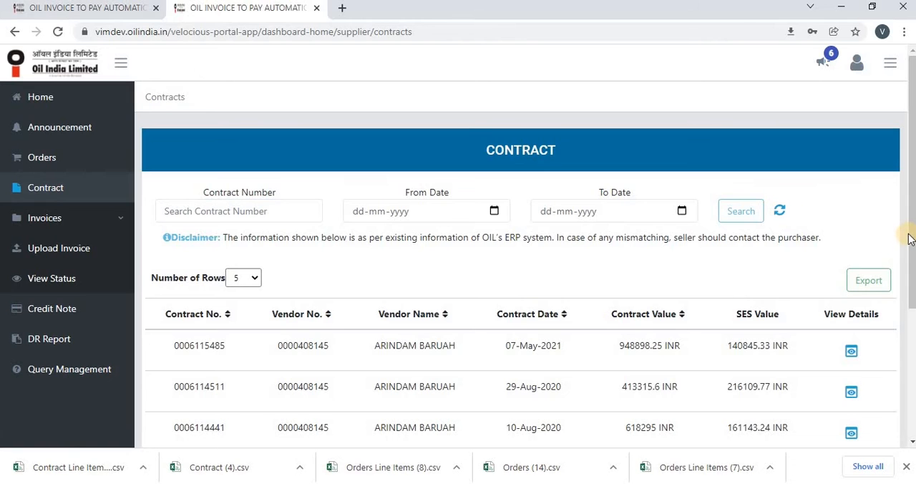
- Open the Upload Invoice page and look through the list of uploaded invoices
mouse_move(909, 238)
mouse_down()
mouse_move(908, 299)
mouse_move(910, 222)
mouse_up()
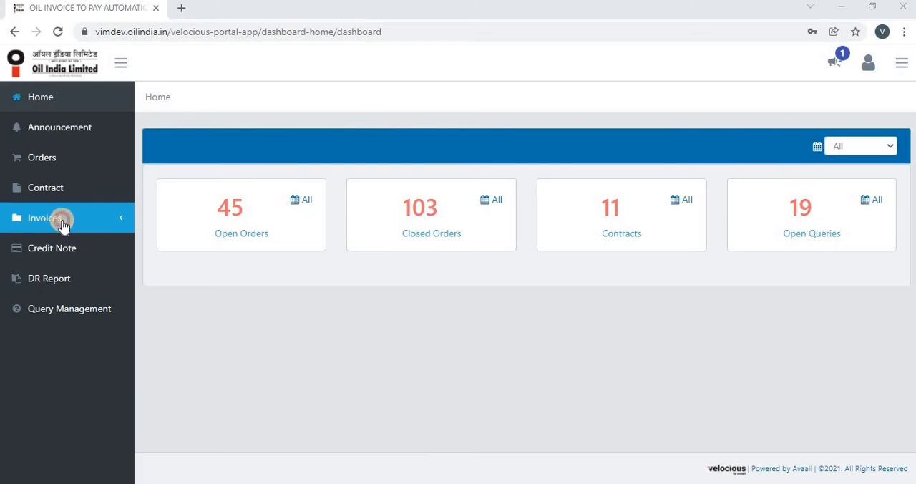
click(60, 217)
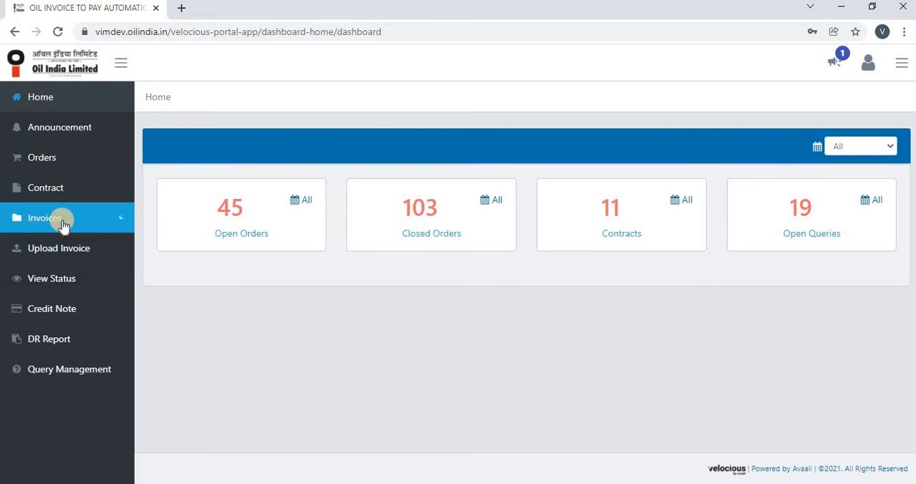
click(81, 247)
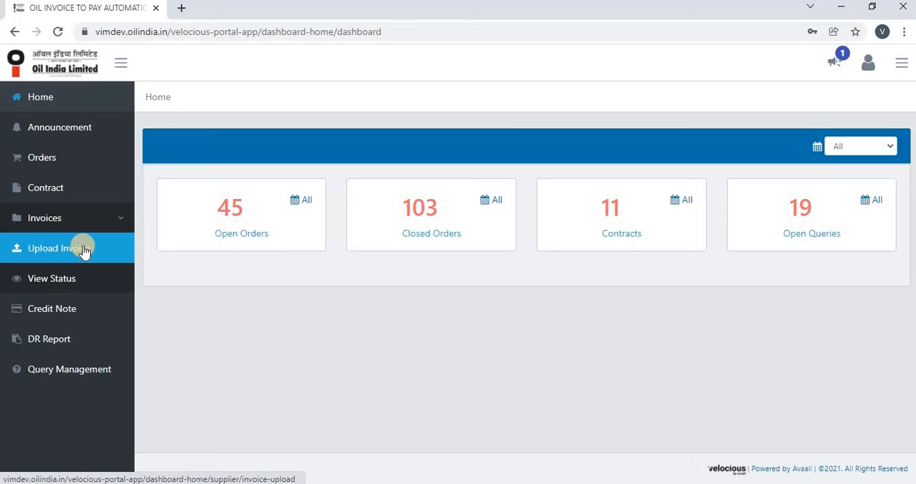
click(82, 279)
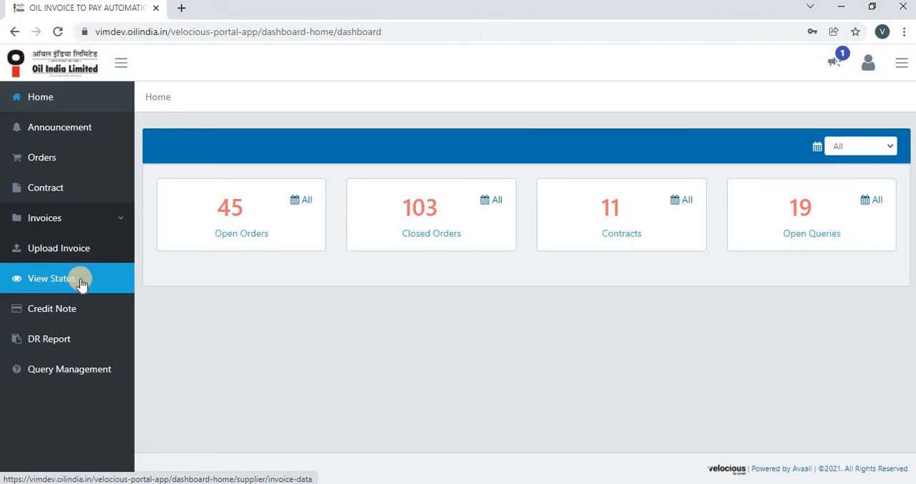
click(90, 254)
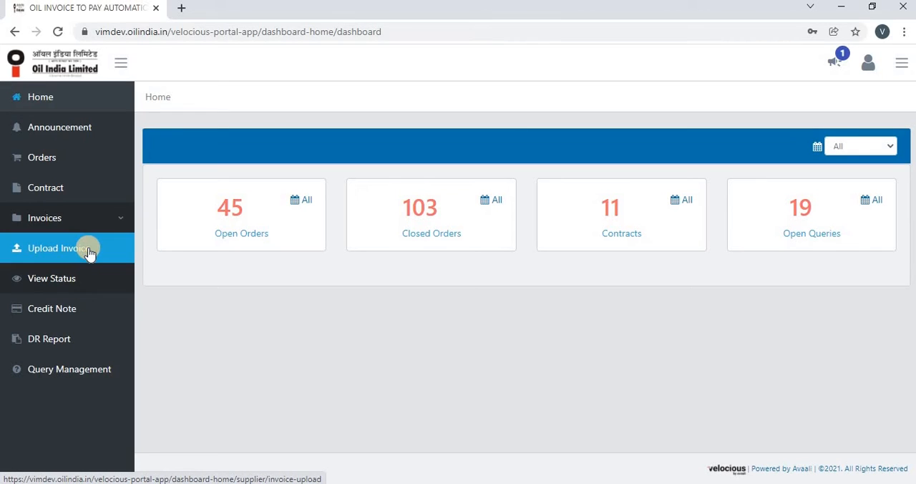
click(89, 252)
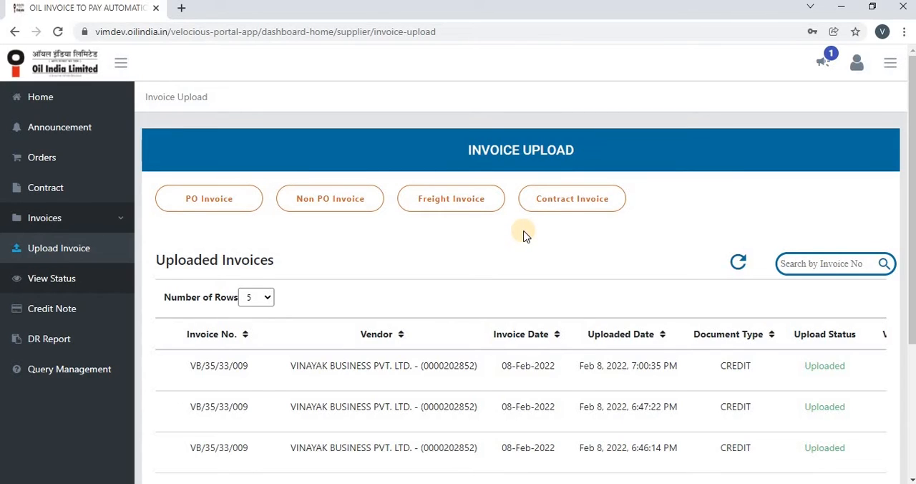
drag(913, 231, 913, 337)
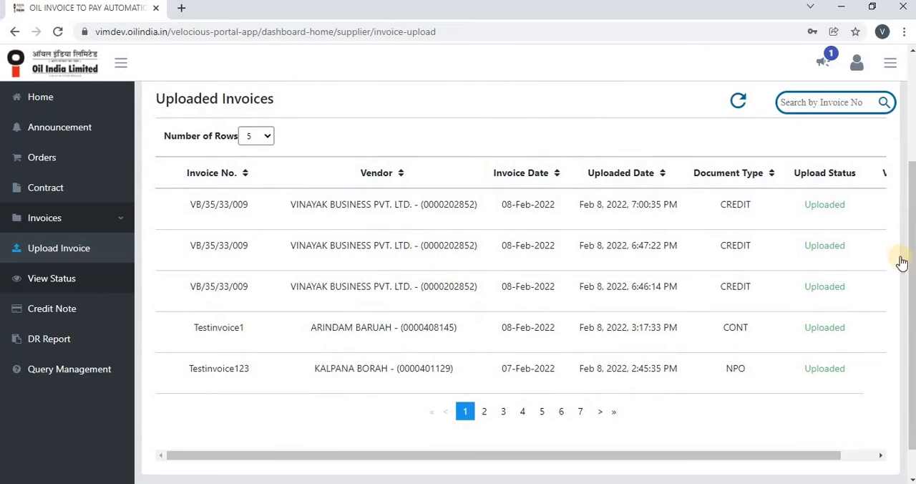
drag(910, 259, 823, 224)
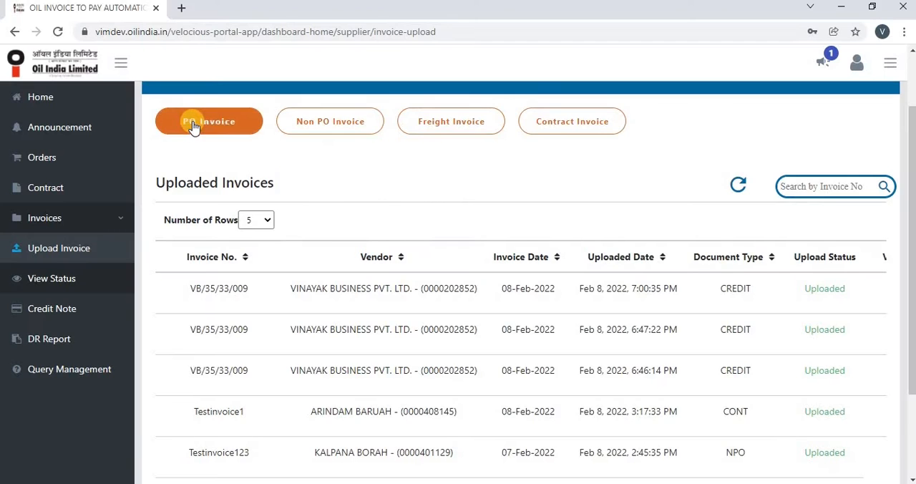
- Start a PO invoice, select the open order dated 22-Dec-2020, and proceed to its invoice details
click(192, 122)
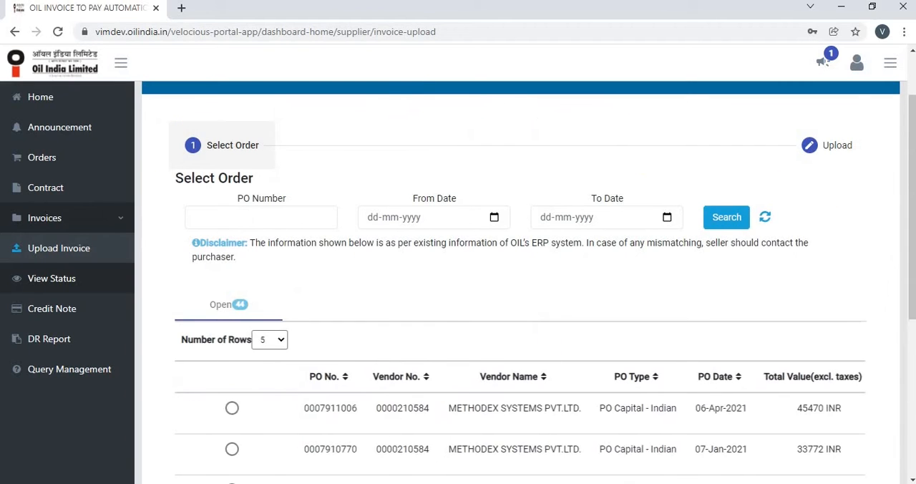
scroll(911, 287, down, 2)
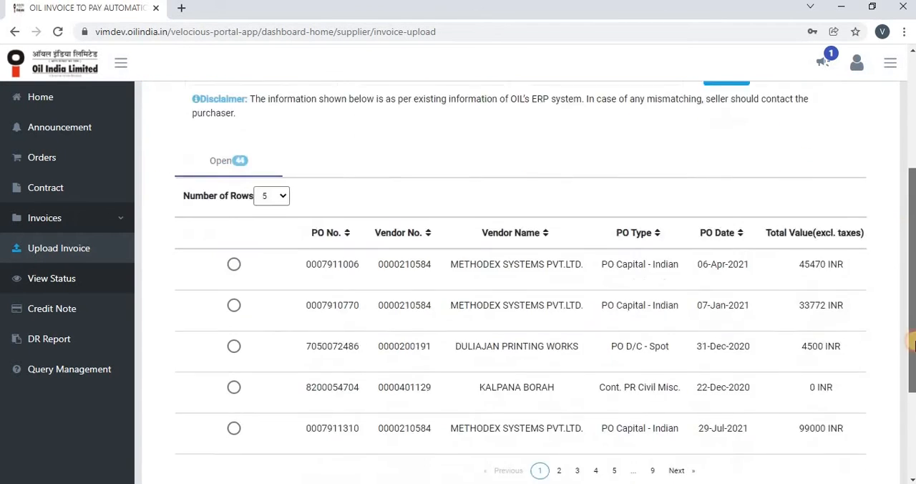
scroll(912, 344, down, 2)
scroll(912, 343, up, 1)
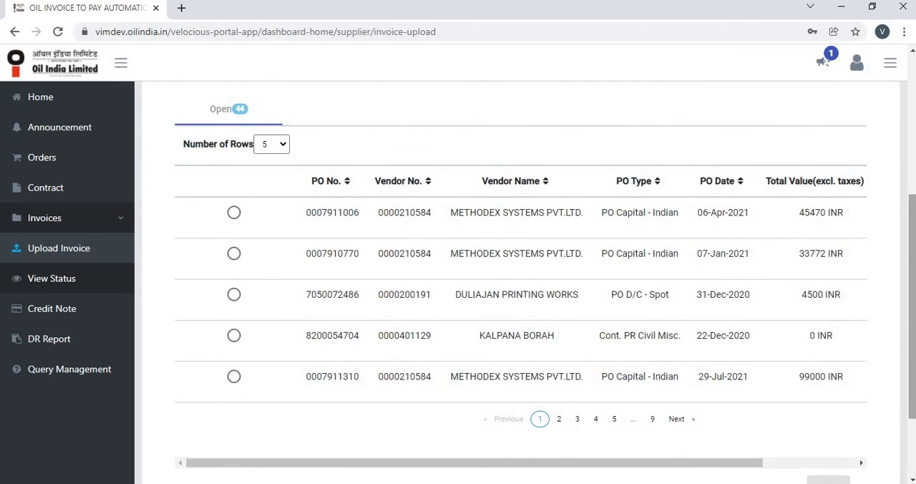
scroll(906, 308, up, 3)
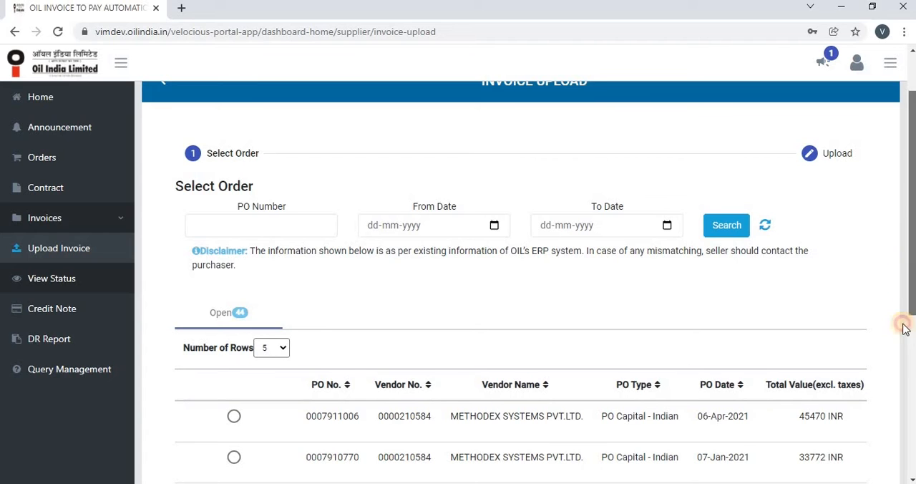
drag(907, 322, 909, 390)
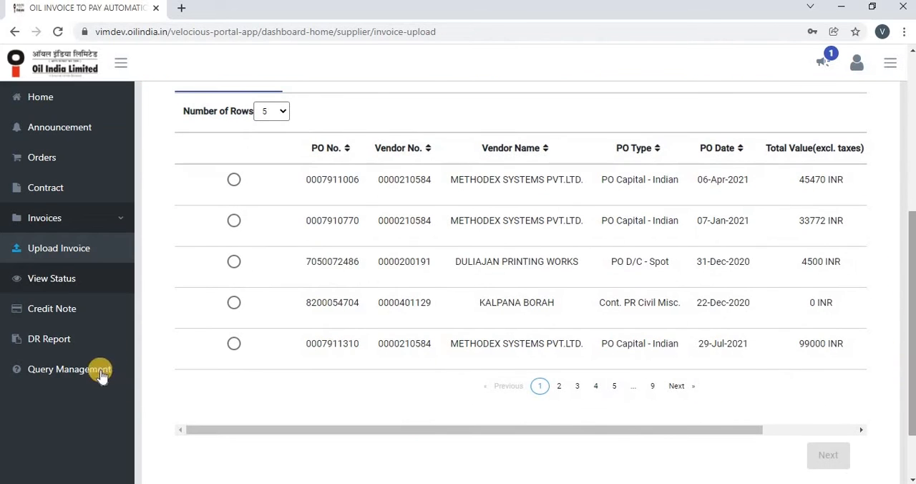
click(236, 307)
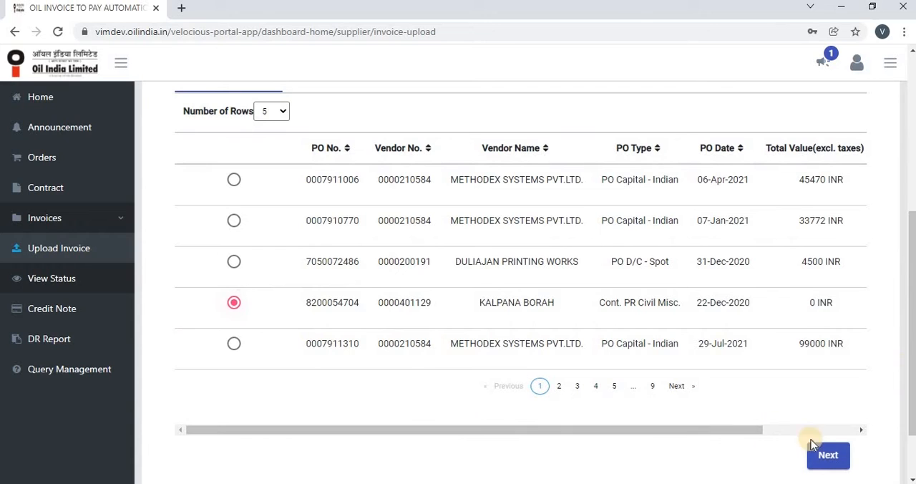
click(823, 453)
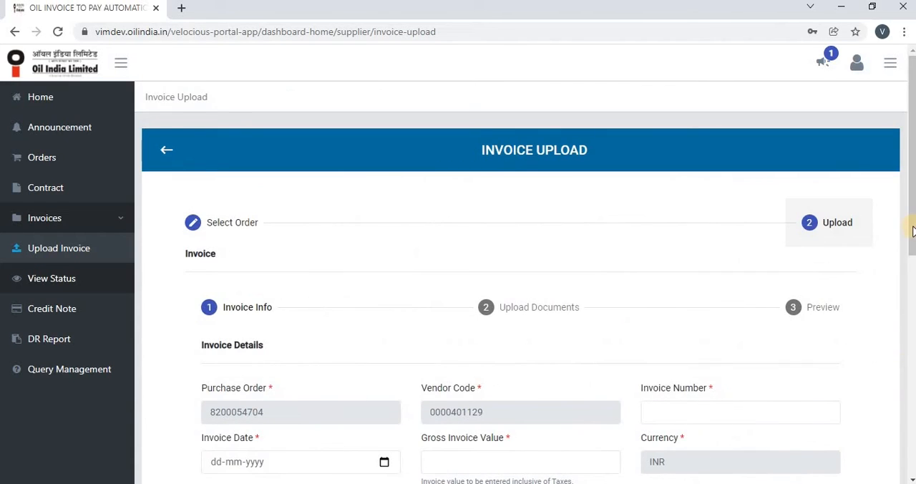
- Enter Test123 as the invoice number and set the invoice date to 09-02-2022
drag(912, 225, 913, 320)
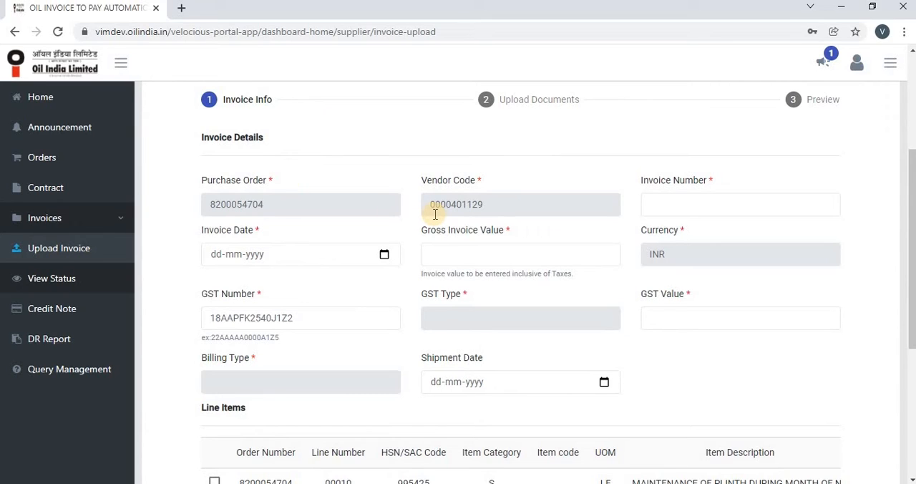
click(674, 204)
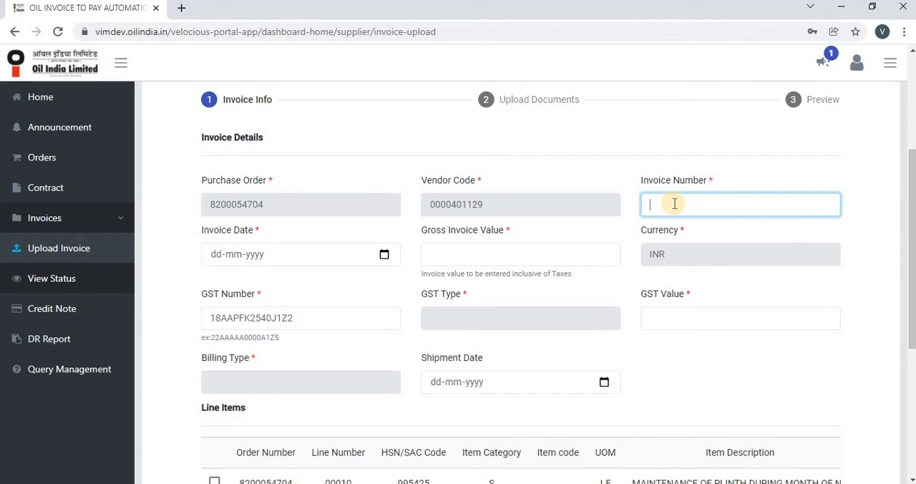
text(Test123)
click(384, 255)
click(255, 344)
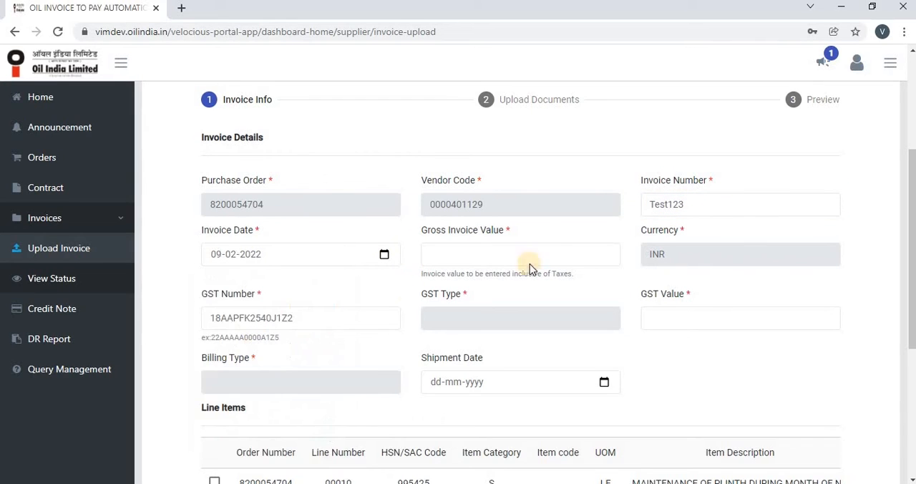
- Set the gross invoice value to 112, the GST value to 12, and the shipment date to 09-02-2022
click(473, 262)
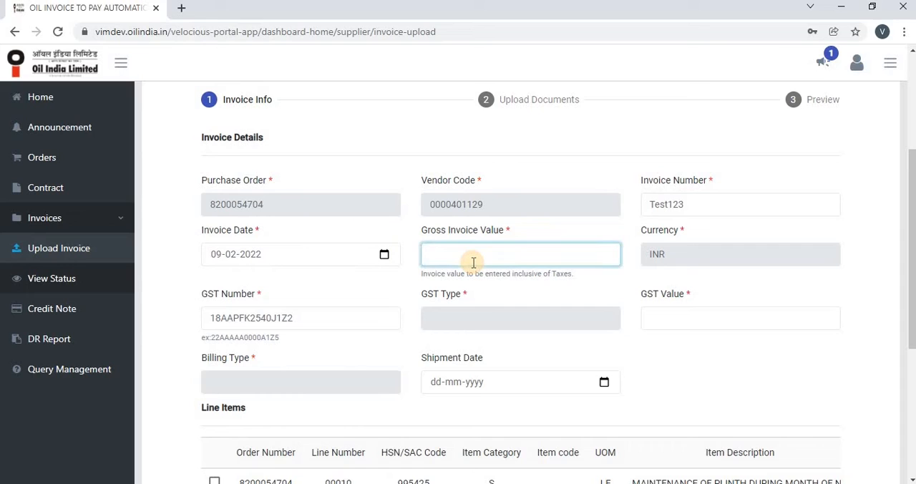
text(112)
click(668, 320)
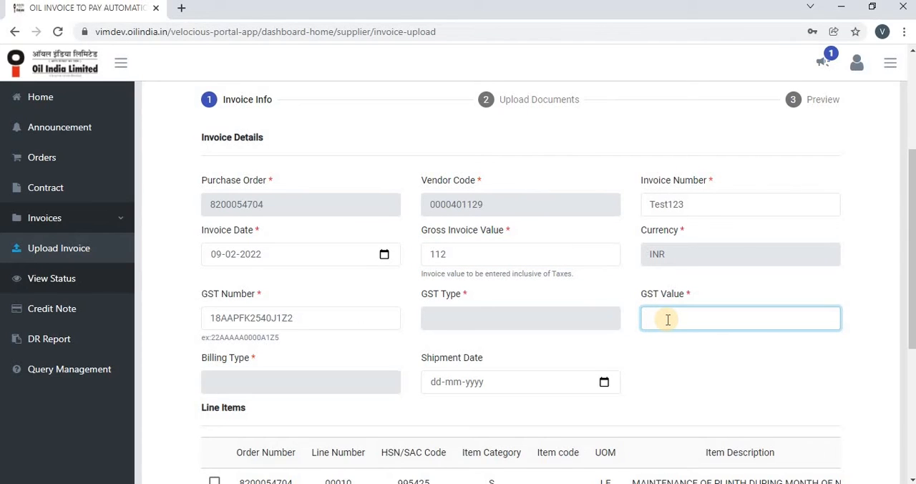
text(0)
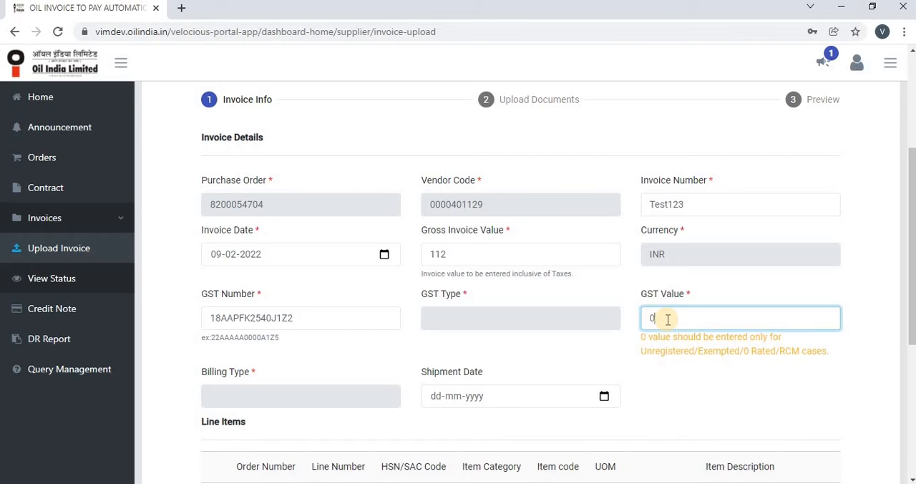
key(BackSpace)
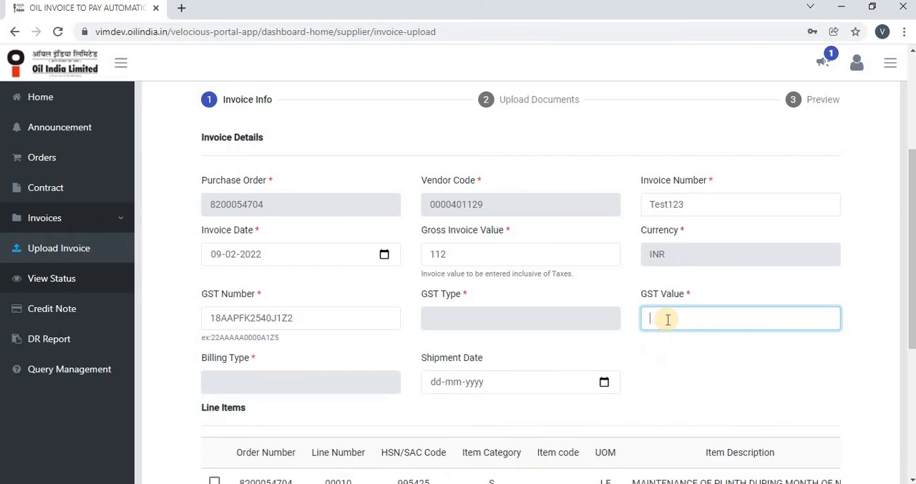
text(12)
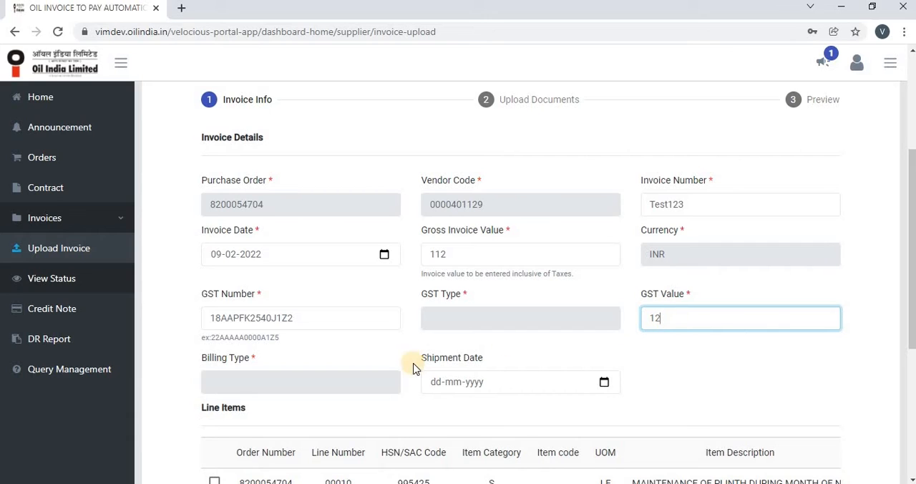
click(605, 383)
click(475, 259)
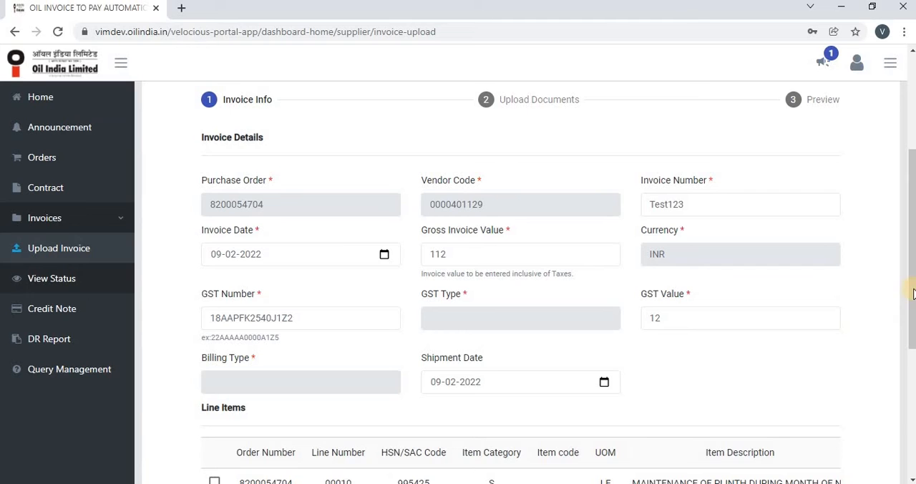
- Select line item 00010 of the order for invoicing
drag(912, 313, 913, 371)
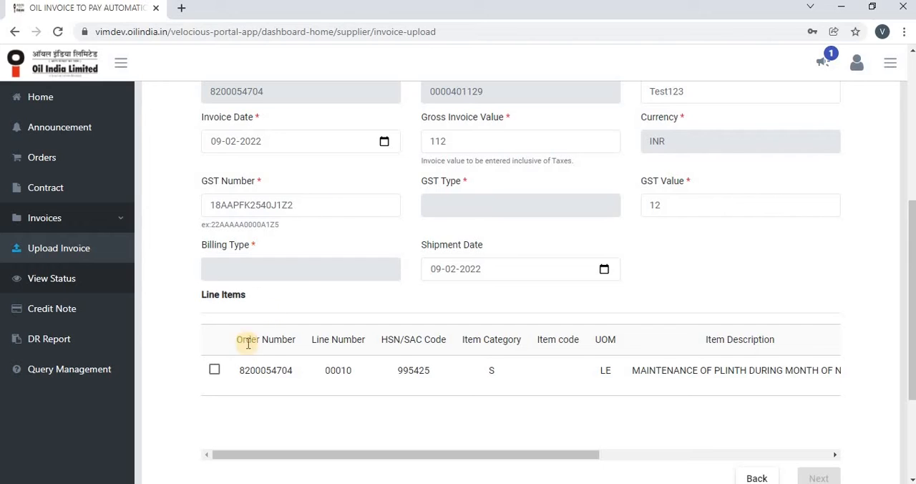
click(214, 370)
click(214, 371)
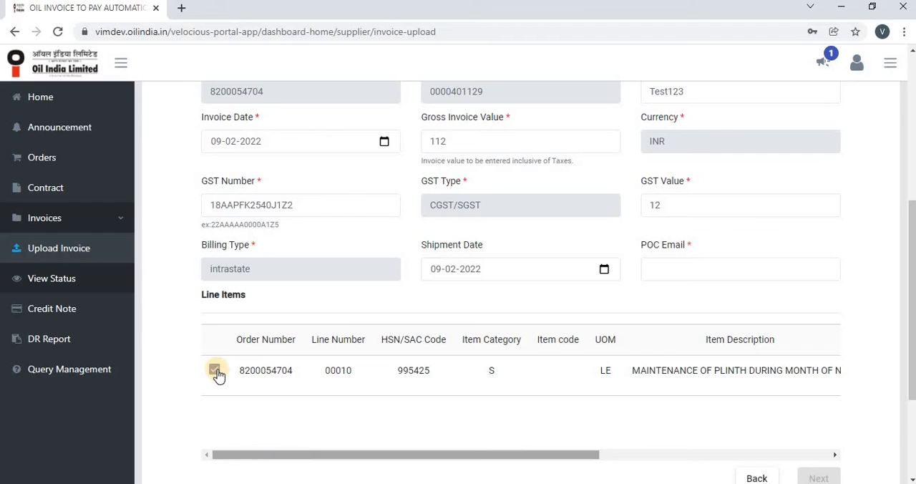
click(215, 370)
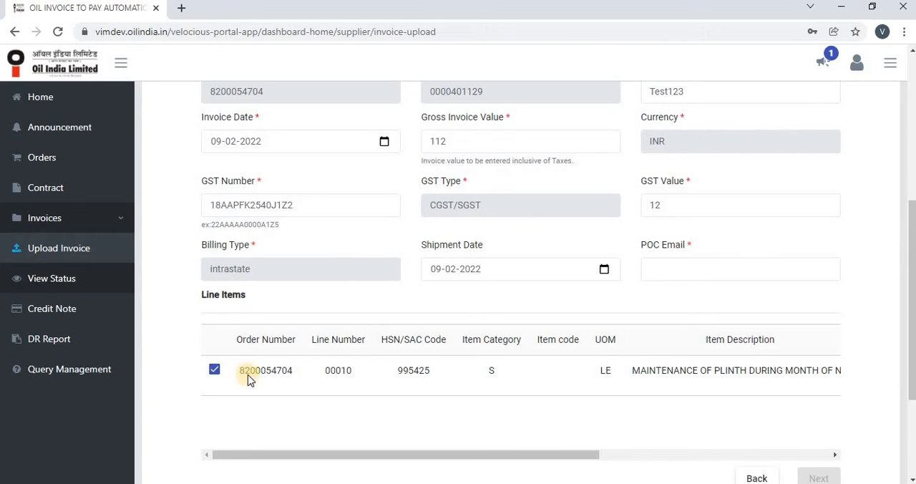
click(207, 373)
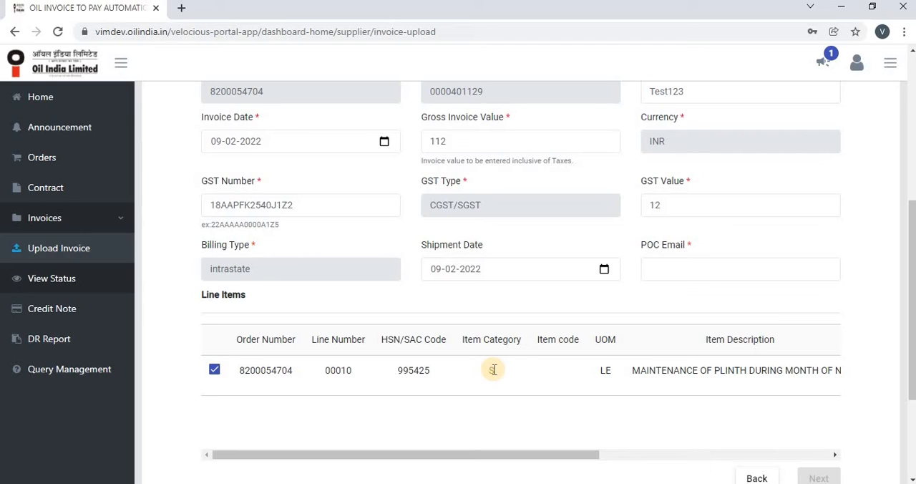
- Fill in the point of contact's e-mail address in the invoice details
click(684, 272)
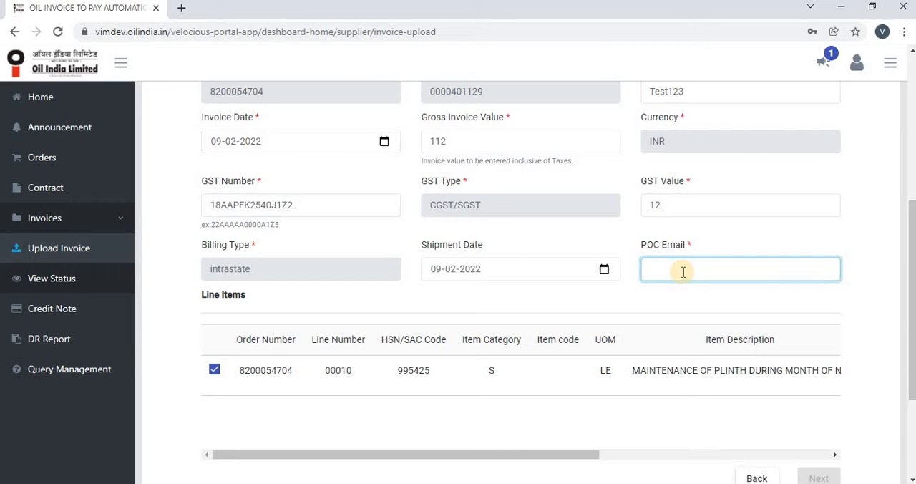
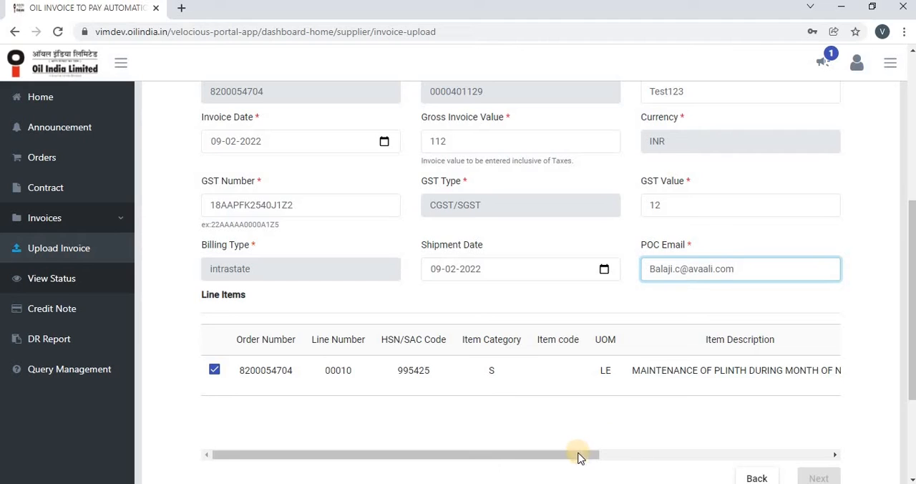
- Set the invoice quantity of the selected line item to 2 and view its remaining columns
drag(581, 455, 702, 458)
click(688, 375)
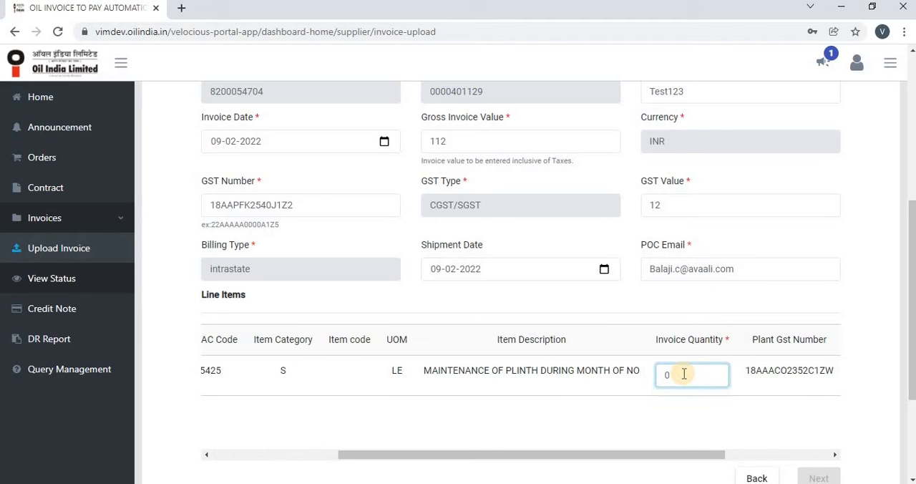
key(BackSpace)
text(2)
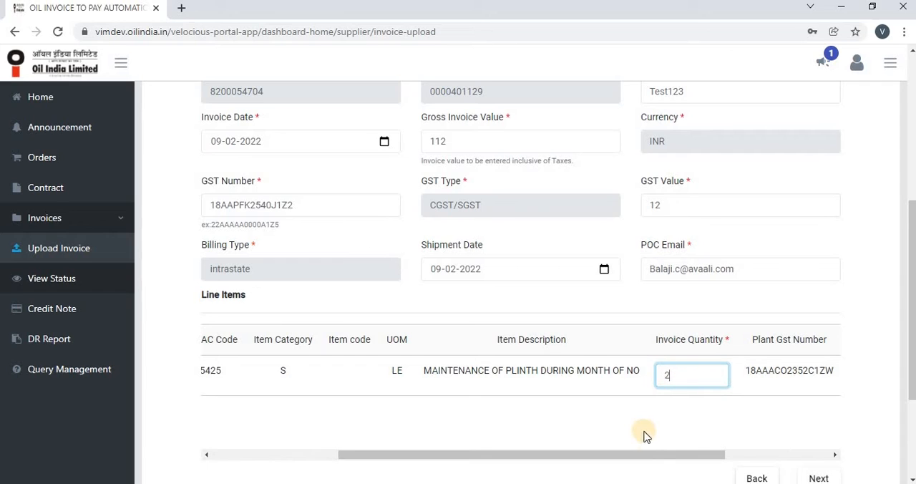
drag(683, 462, 765, 460)
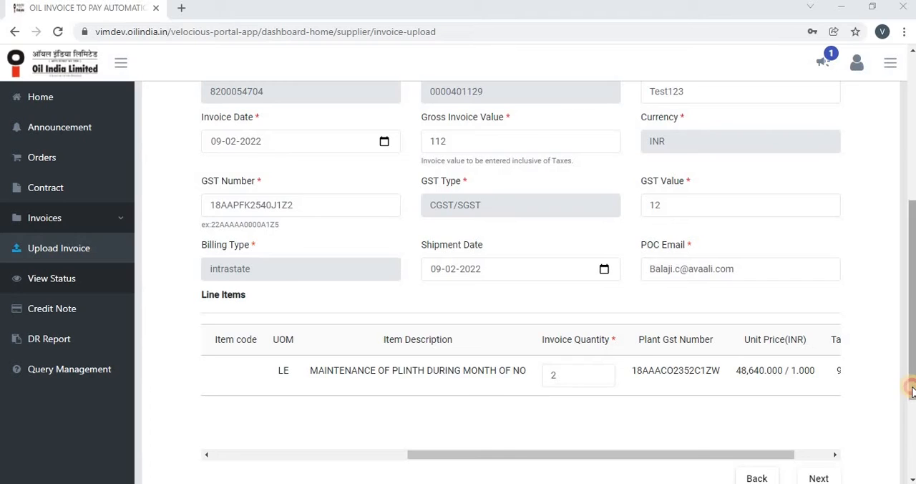
- Proceed to the document upload stage and mark the invoice document as digitally signed
scroll(873, 390, down, 2)
click(822, 389)
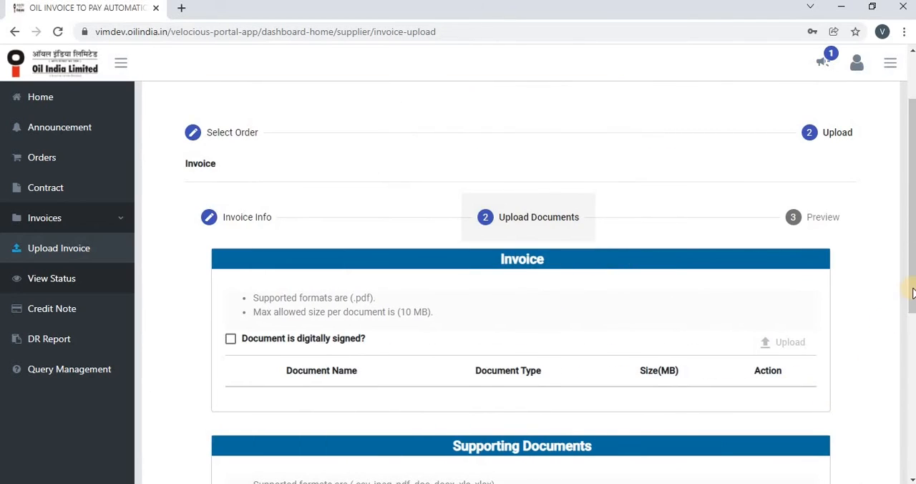
scroll(912, 293, down, 1)
scroll(912, 294, down, 1)
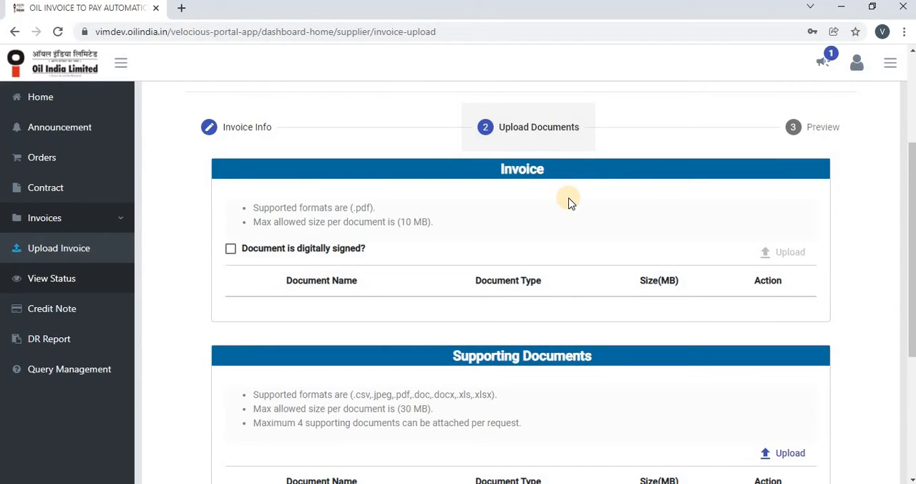
click(230, 250)
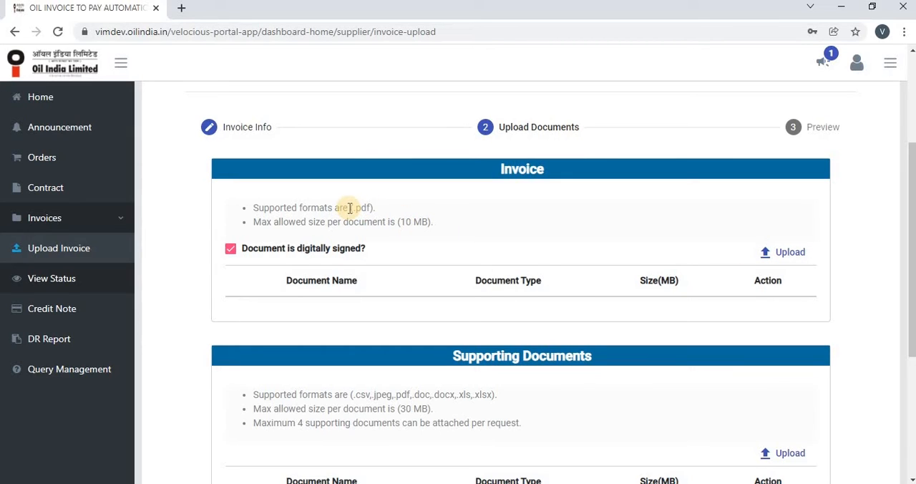
- Check the invoice file format and size limits, and attach MATERIAL GST INVOICE (1).pdf as the invoice document
drag(350, 208, 376, 208)
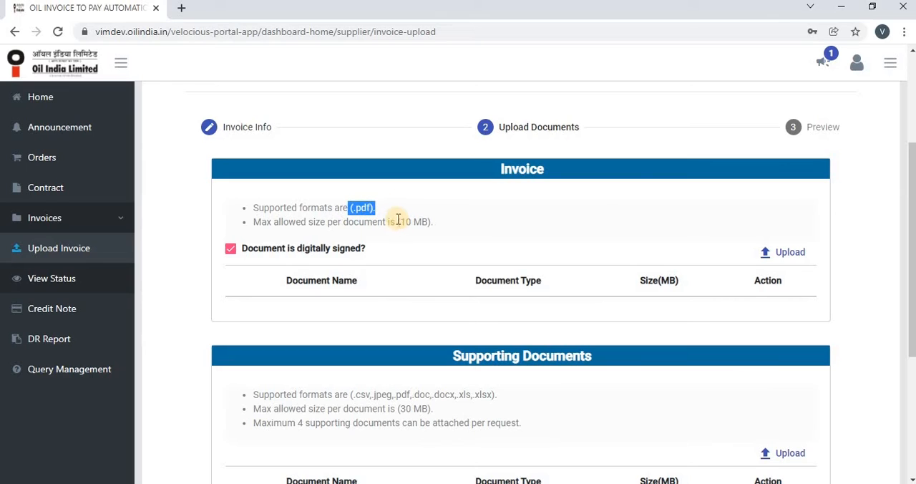
click(398, 221)
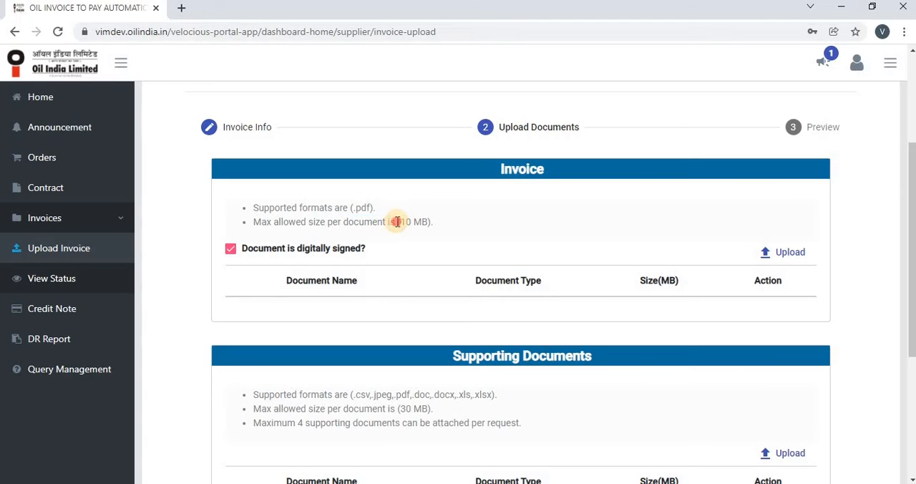
shift+click(439, 229)
click(793, 249)
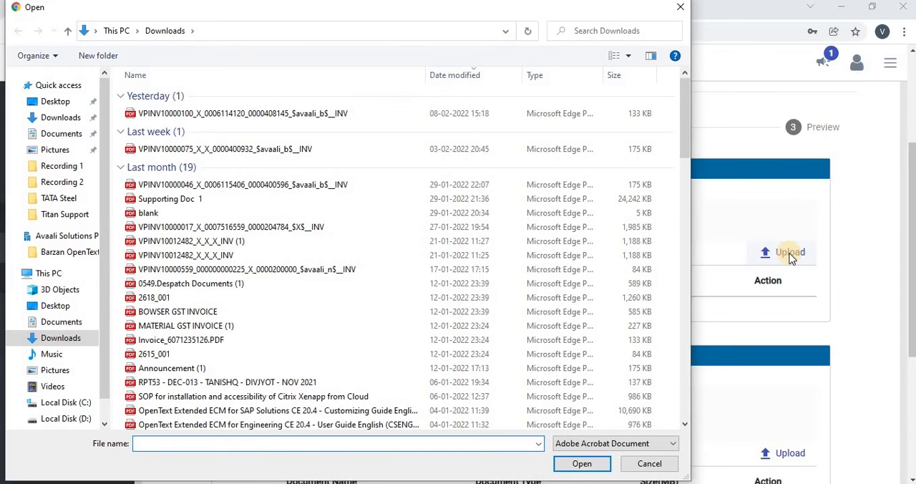
double_click(190, 325)
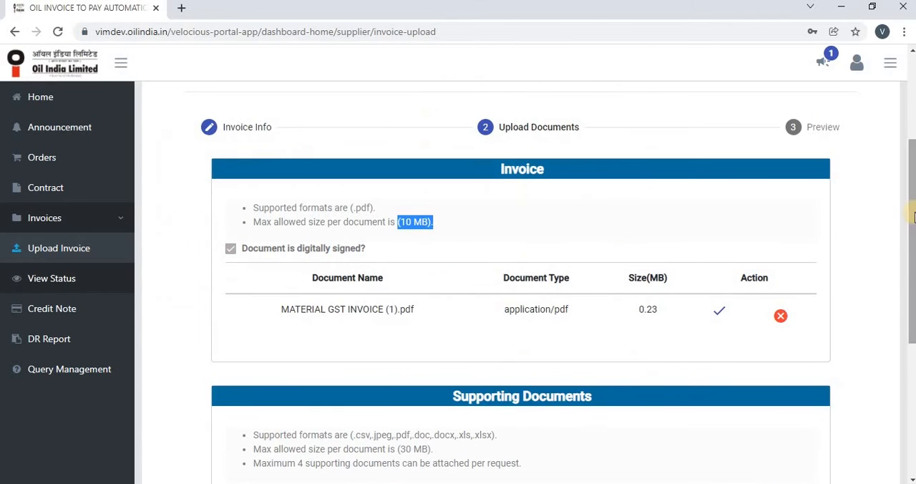
- Review the supporting document limits and attach the VPINV10000100 invoice PDF from Downloads as a supporting document
scroll(914, 276, down, 1)
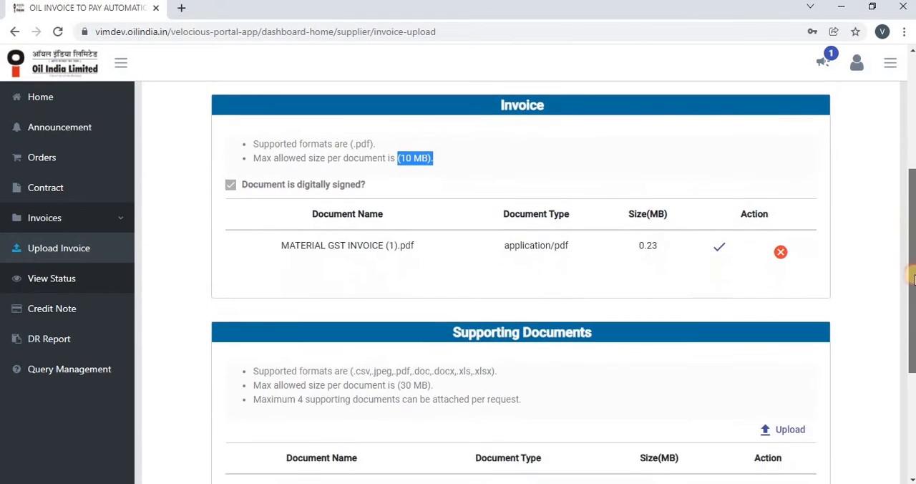
scroll(914, 276, down, 3)
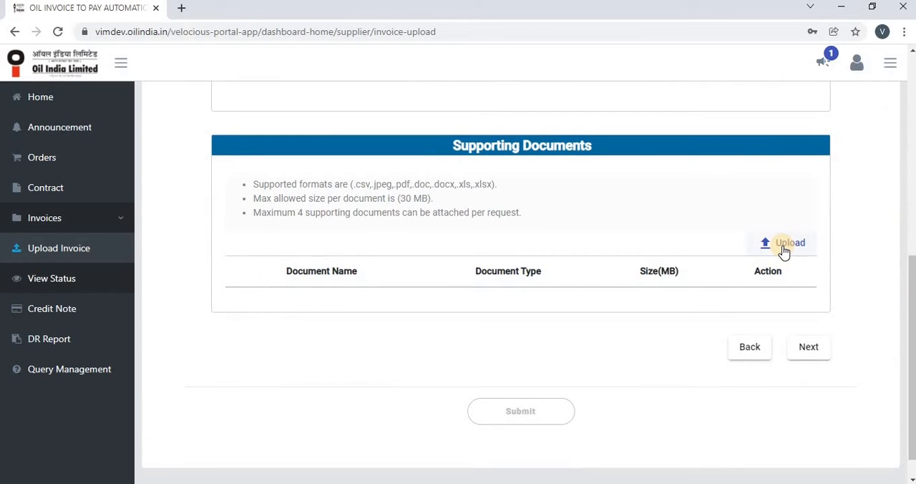
double_click(300, 213)
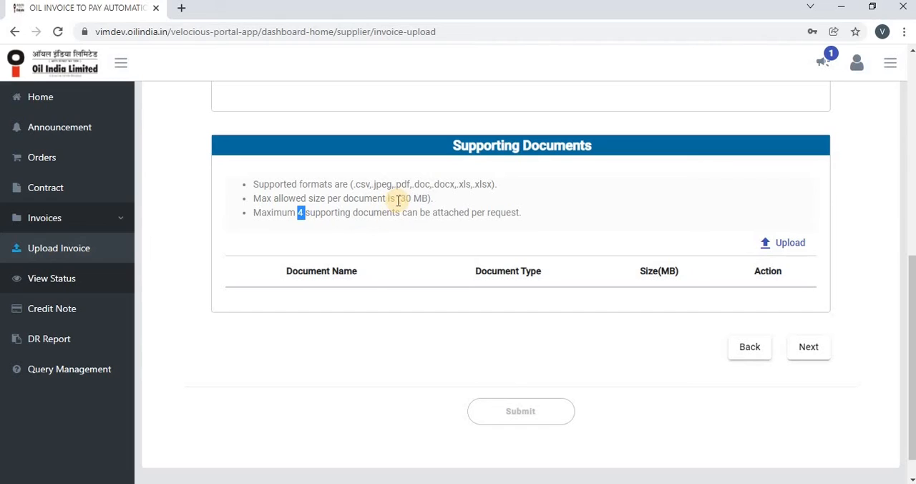
drag(405, 200, 436, 199)
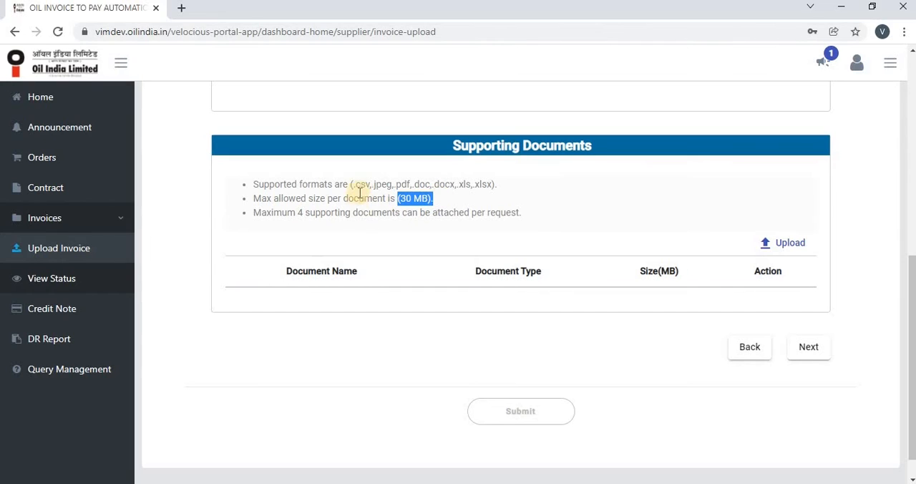
drag(350, 185, 375, 185)
drag(469, 183, 504, 189)
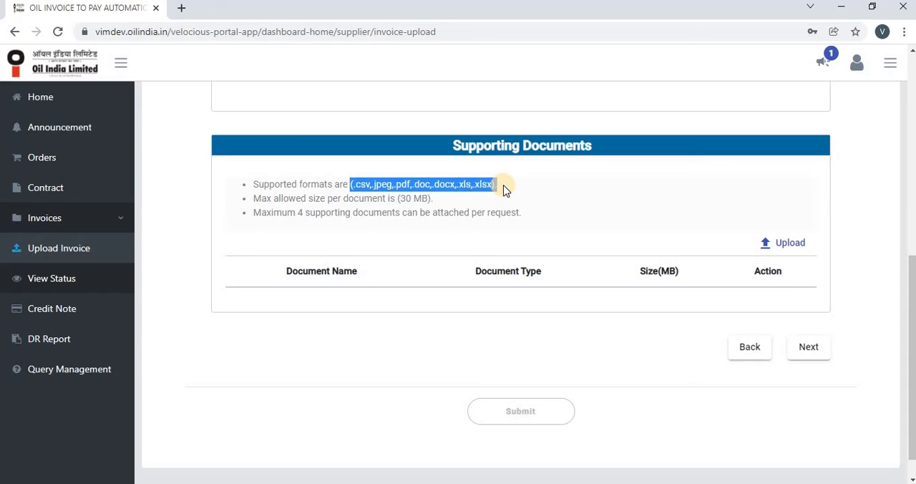
click(778, 244)
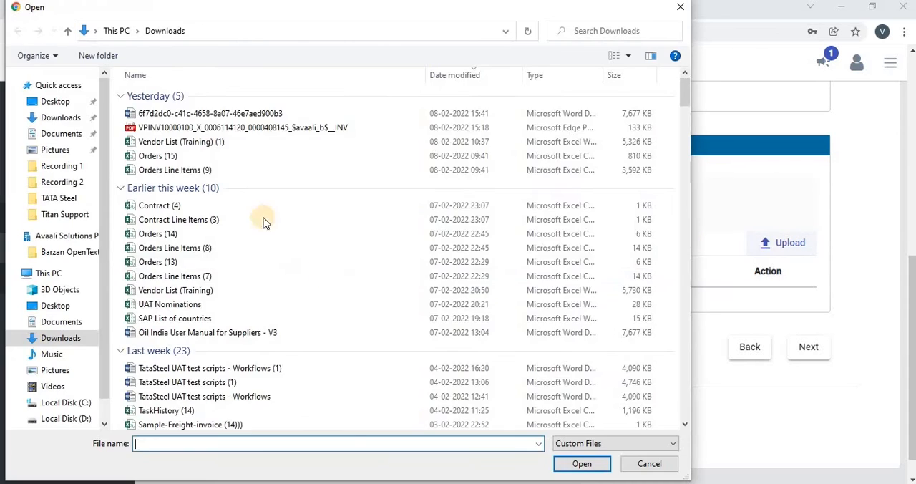
double_click(215, 129)
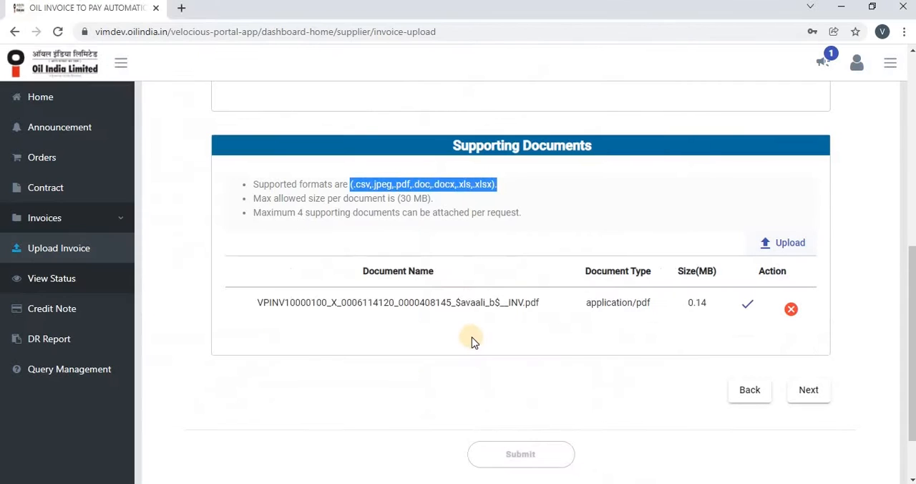
- Proceed to the invoice preview and review its details, line item columns and attached documents
click(811, 392)
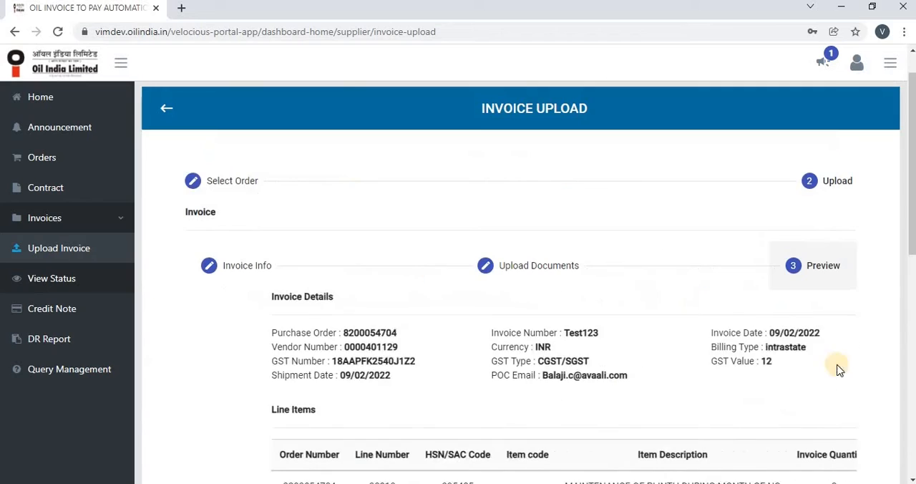
scroll(830, 232, down, 2)
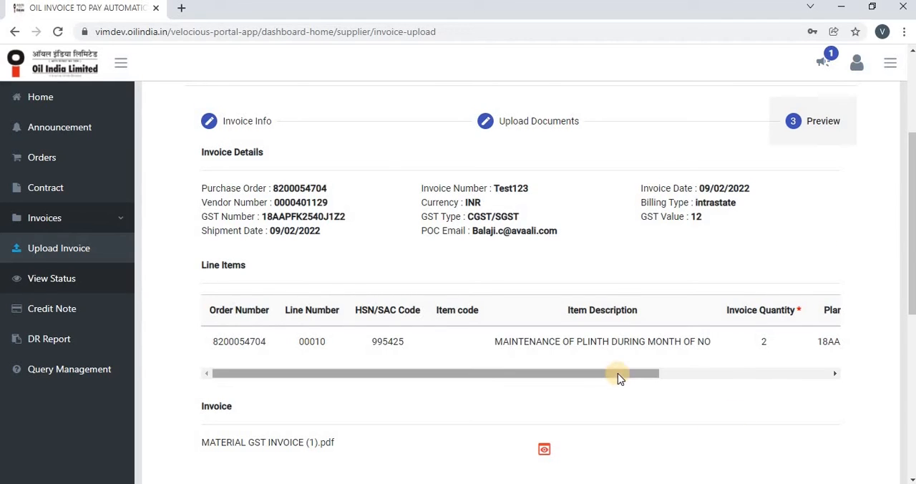
drag(618, 372, 826, 358)
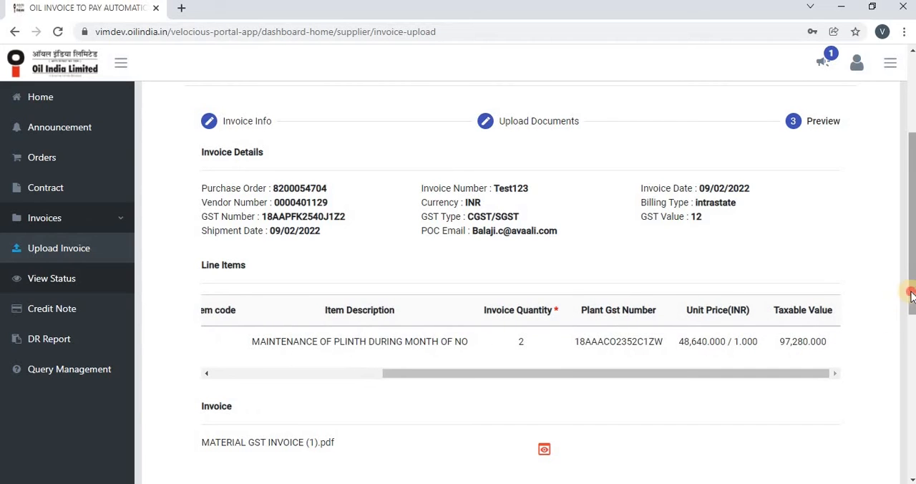
drag(912, 296, 911, 425)
- Agree to the declaration terms, submit the PO invoice and confirm the upload
click(207, 392)
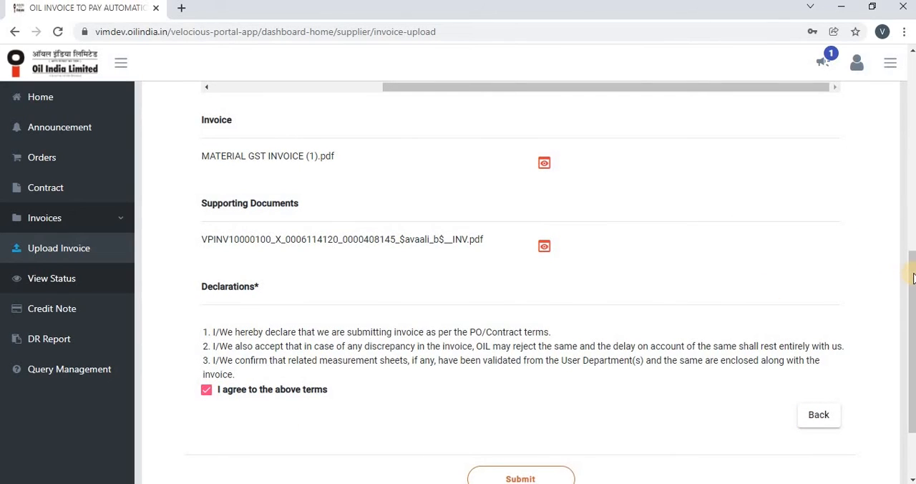
drag(914, 278, 906, 340)
click(499, 386)
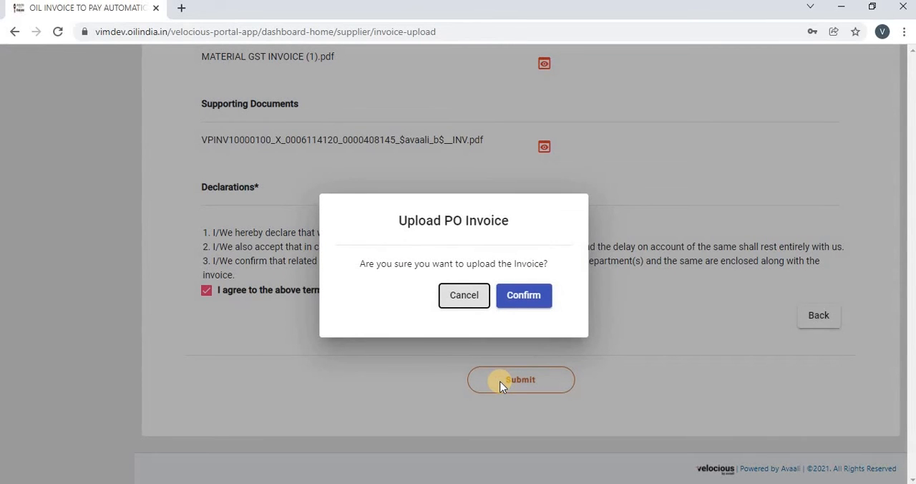
click(513, 307)
click(514, 304)
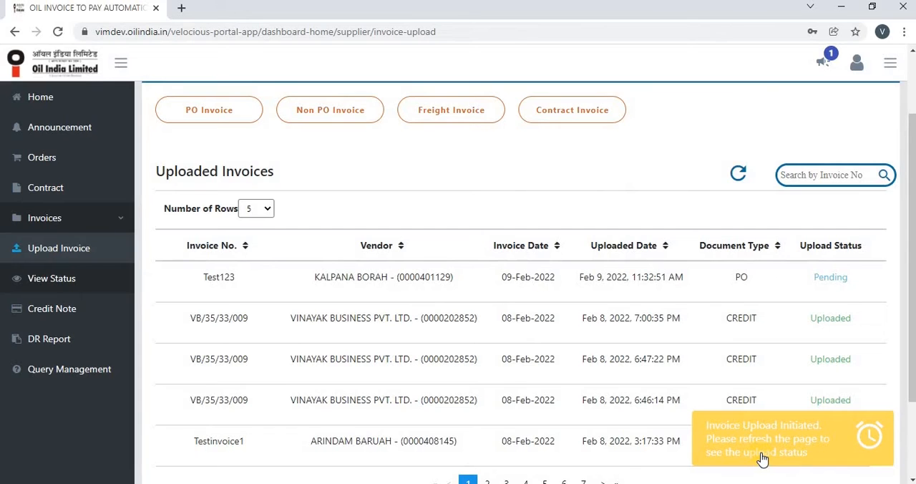
- Refresh the uploaded invoices list and check the upload status of invoice Test123
click(739, 178)
drag(858, 275, 754, 293)
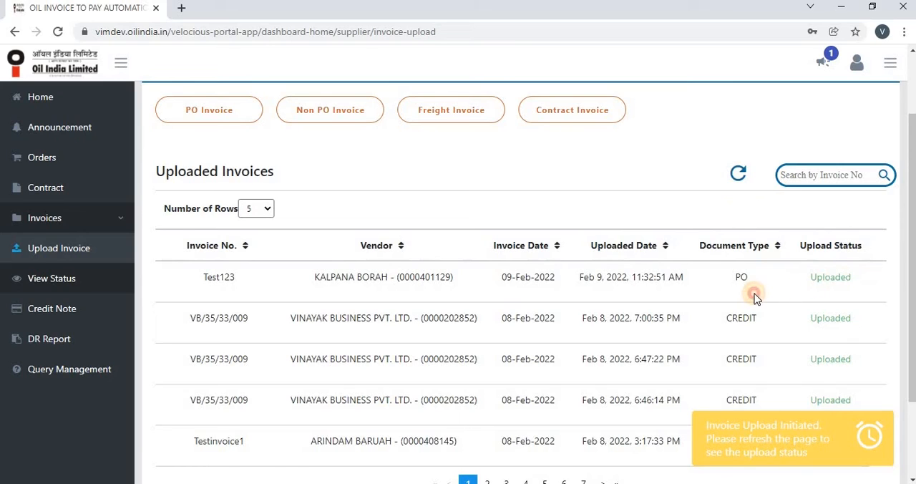
click(199, 280)
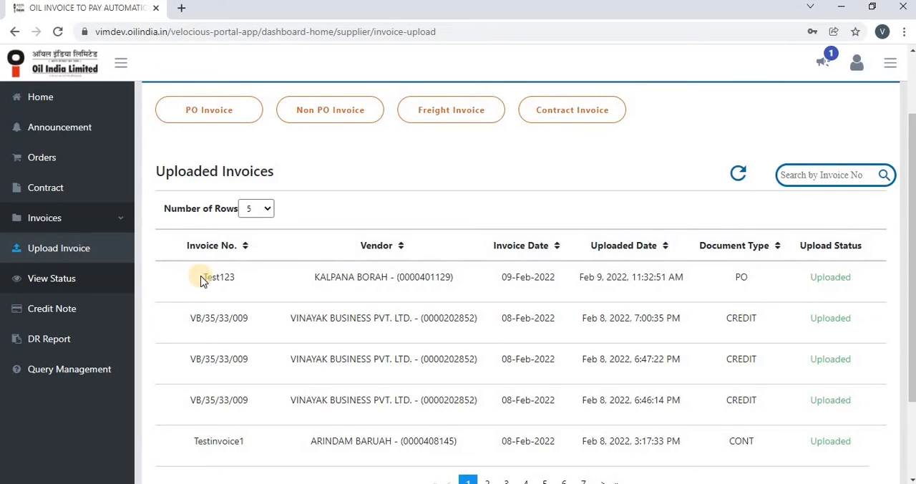
double_click(219, 277)
scroll(247, 277, right, 2)
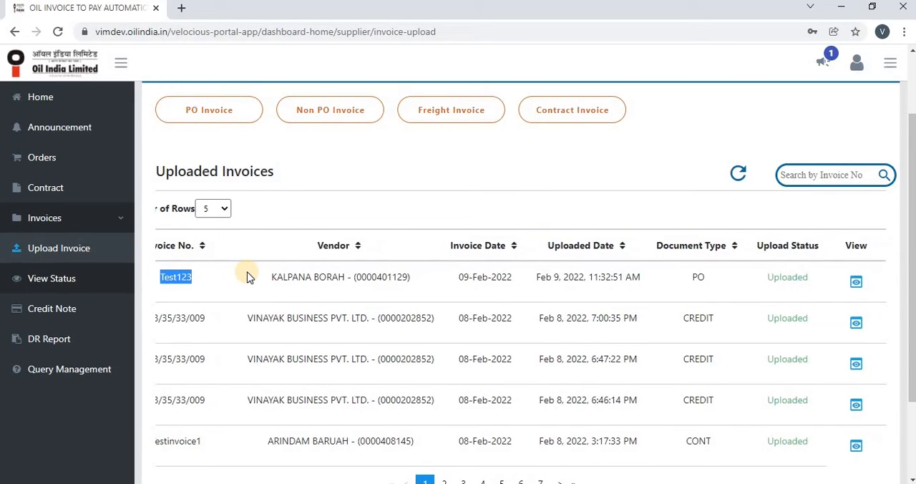
- View the uploaded details, line items and documents of invoice Test123, and return to the uploaded invoices list
click(857, 285)
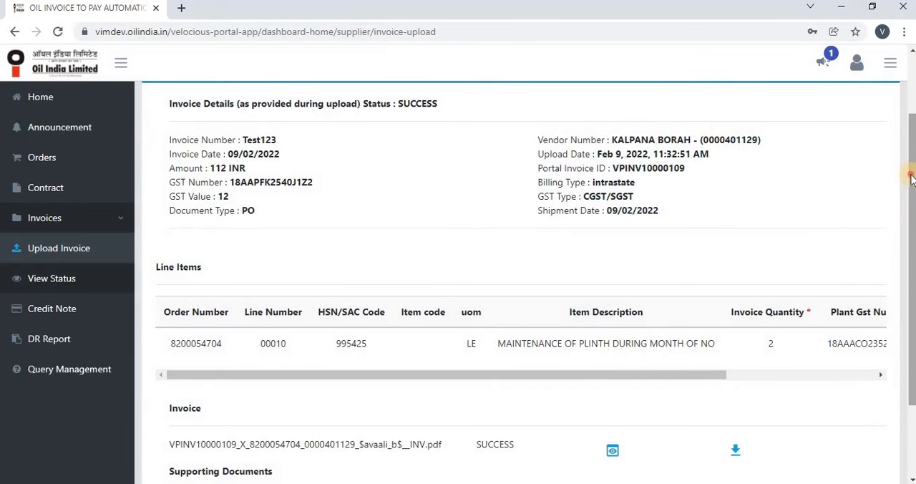
scroll(910, 174, up, 2)
scroll(521, 279, down, 1)
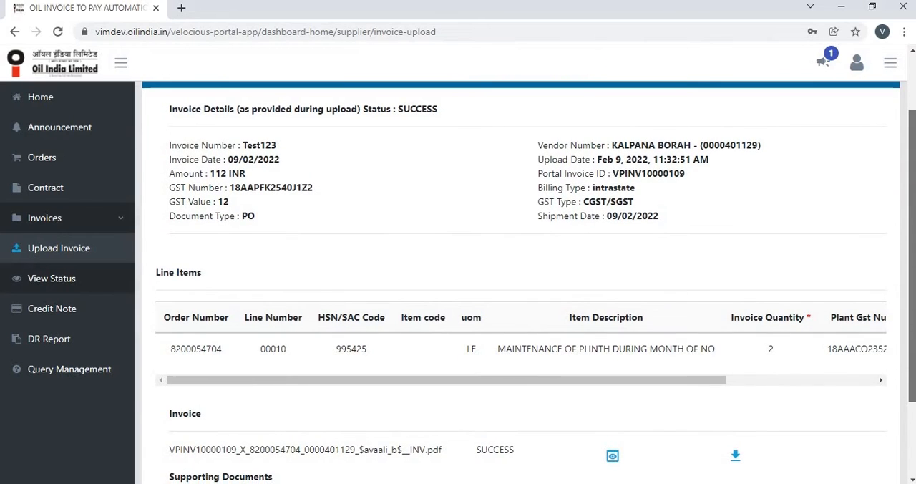
scroll(768, 274, down, 3)
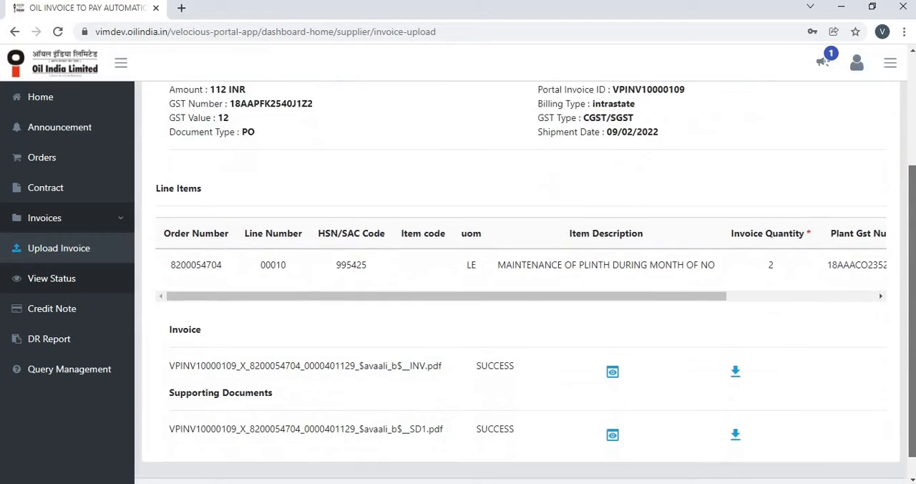
scroll(896, 177, up, 5)
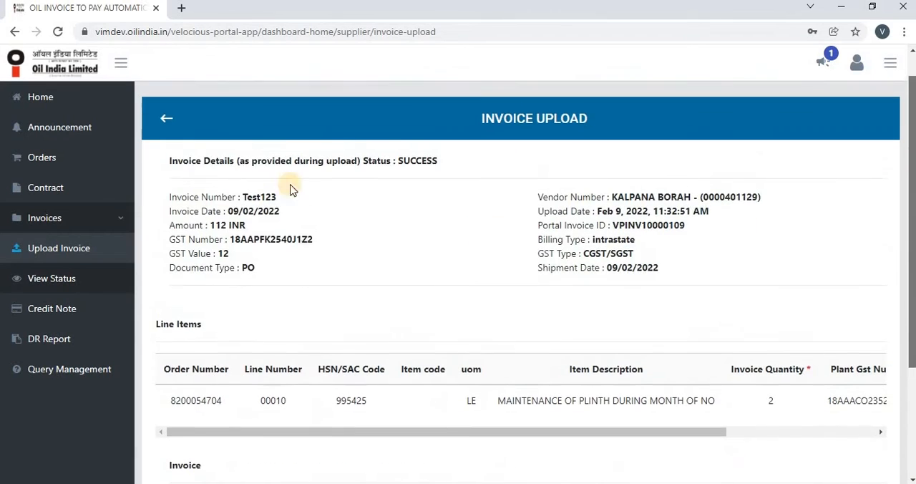
click(161, 128)
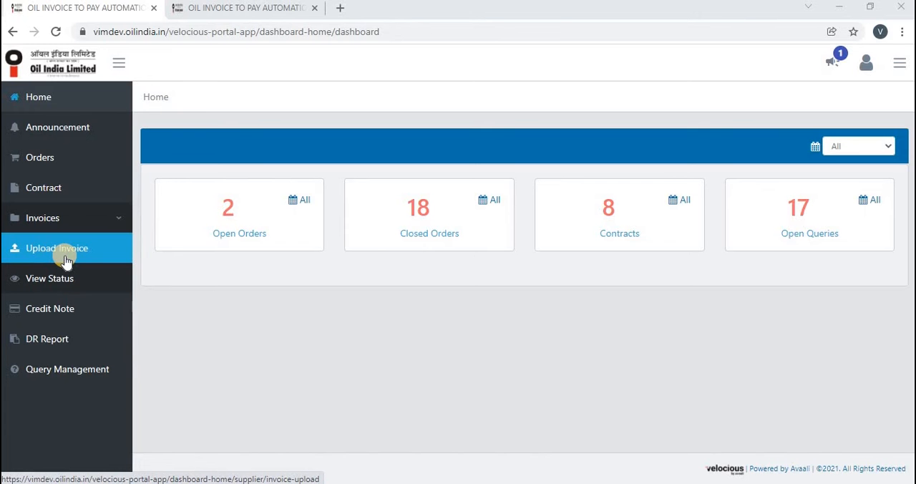
- Start a Non PO invoice upload and select the second listed vendor as the vendor code
click(63, 259)
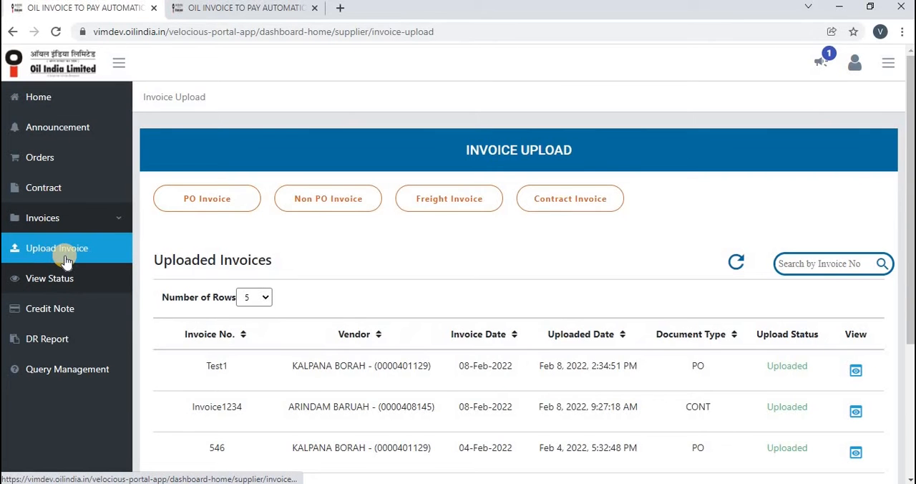
click(303, 204)
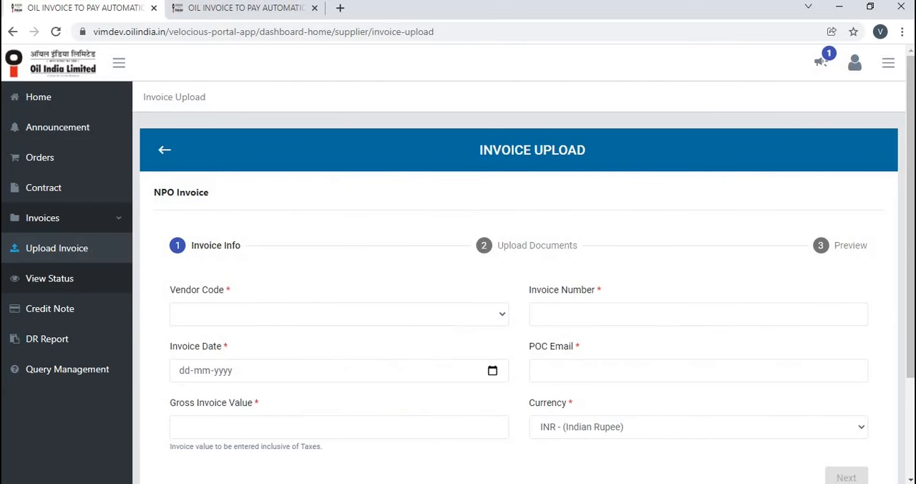
drag(910, 229, 910, 315)
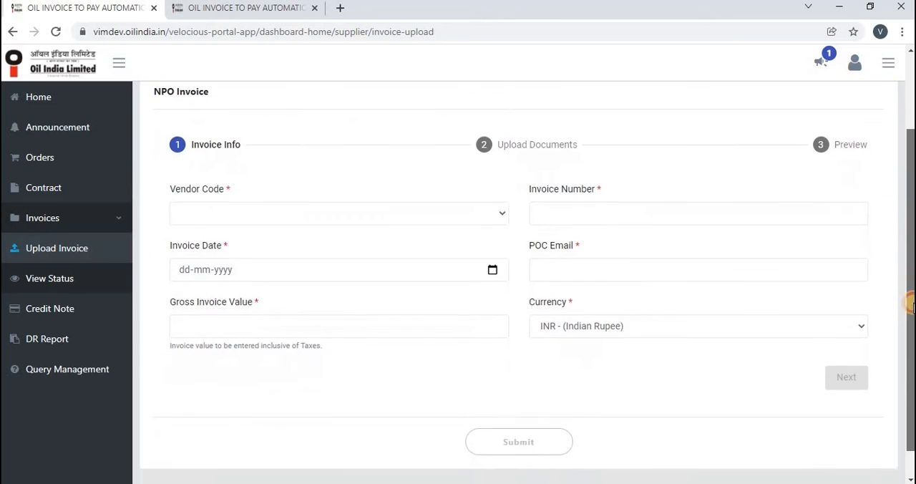
click(501, 207)
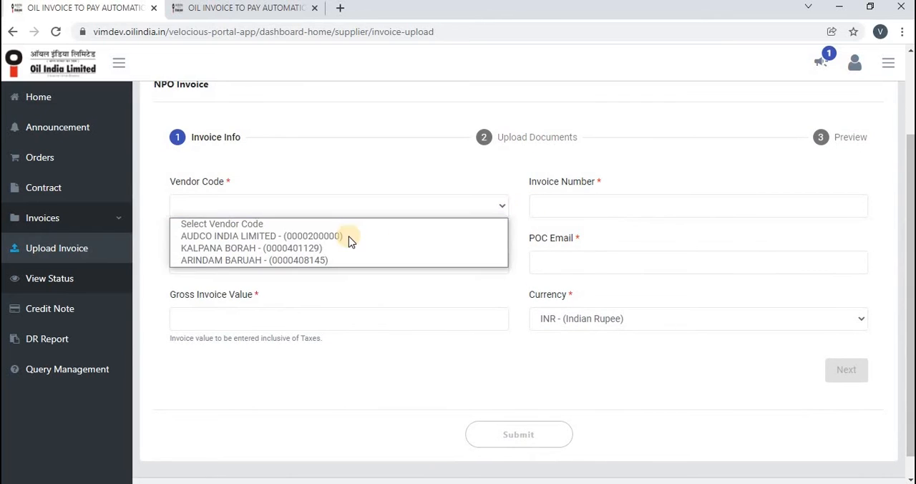
click(337, 248)
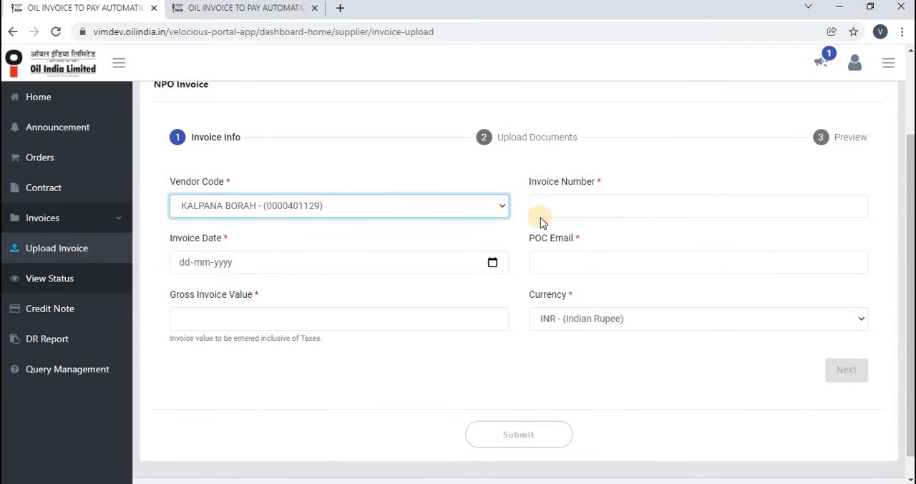
- Enter invoice number Testinvoice123, invoice date 07-02-2022 and gross invoice value 100 for the Non PO invoice
click(554, 211)
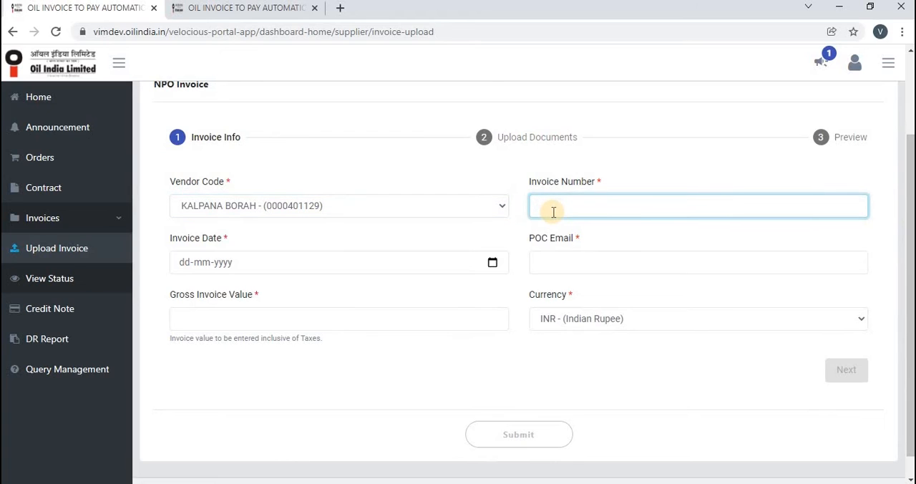
text(Testinvoice123)
click(493, 264)
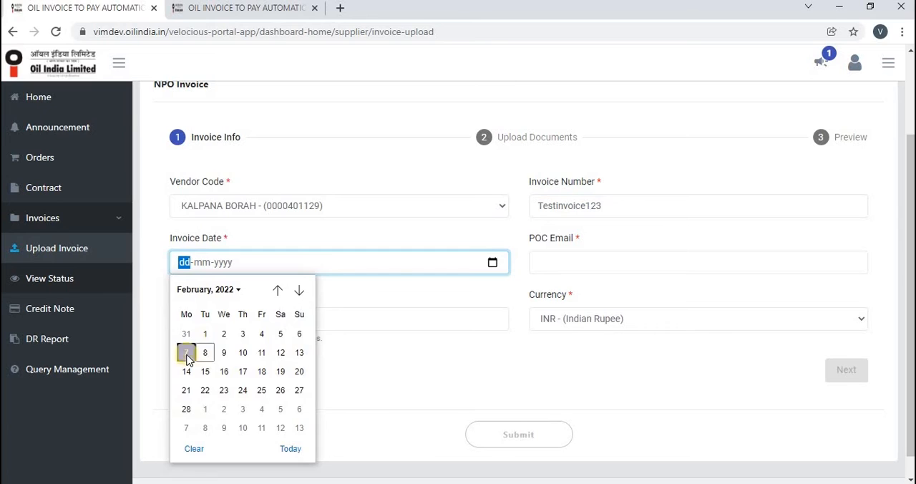
click(186, 353)
click(401, 325)
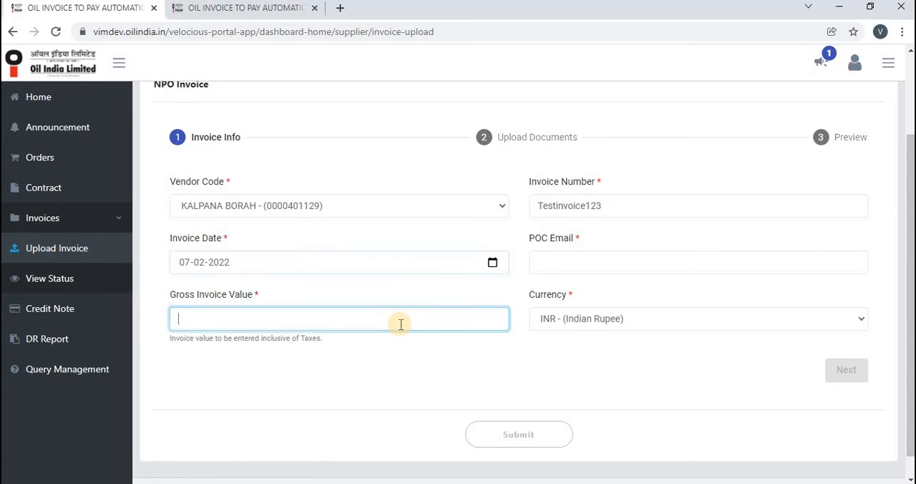
text(100)
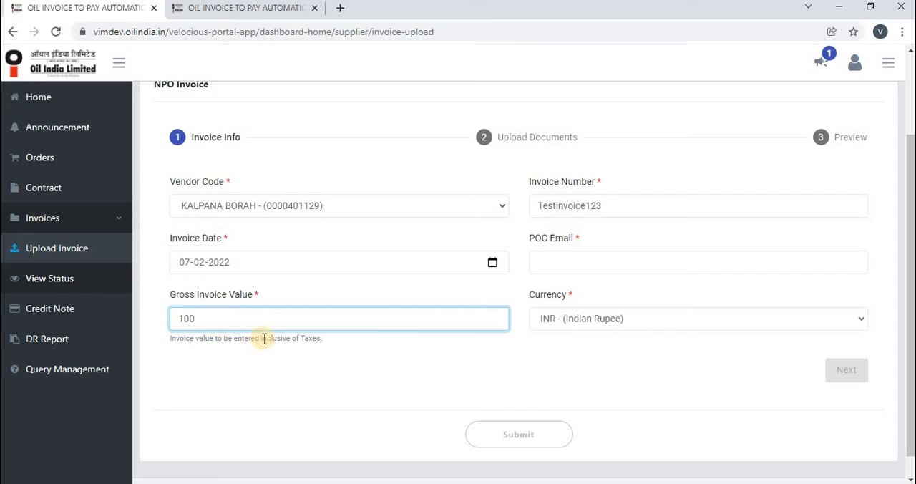
- Fill in the point-of-contact email and proceed to the document upload stage of the Non PO invoice
click(548, 258)
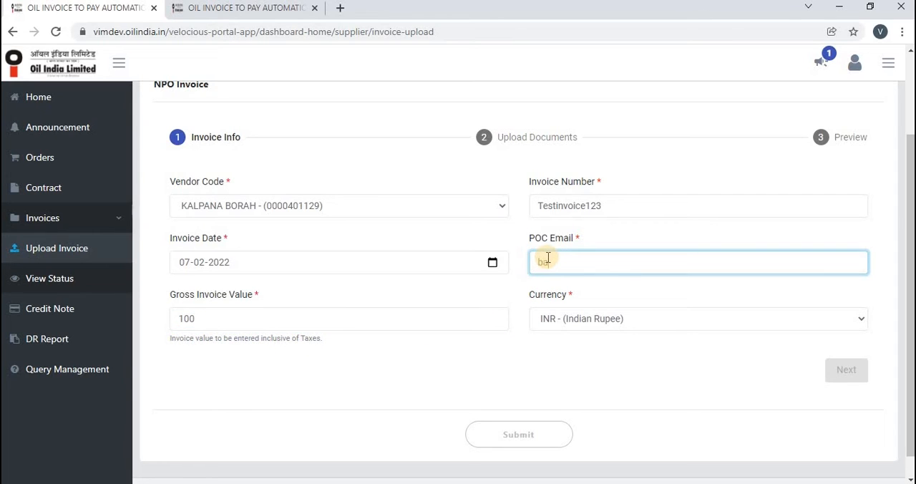
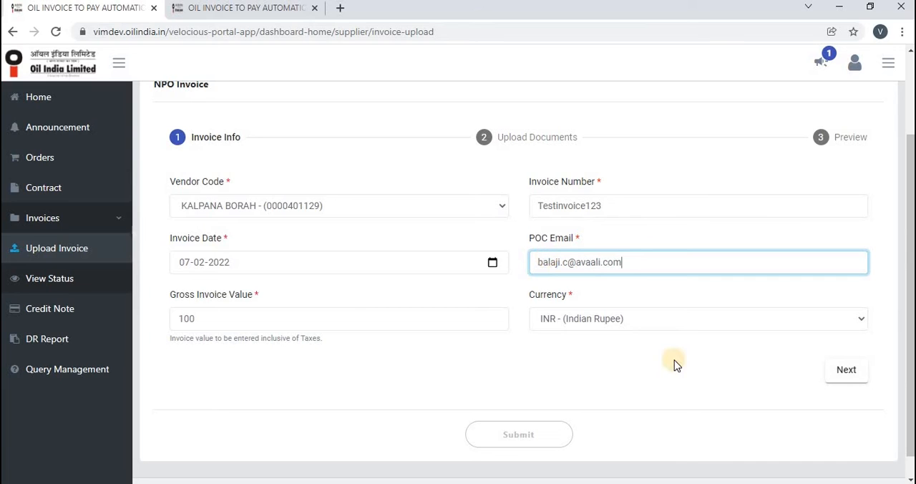
click(844, 370)
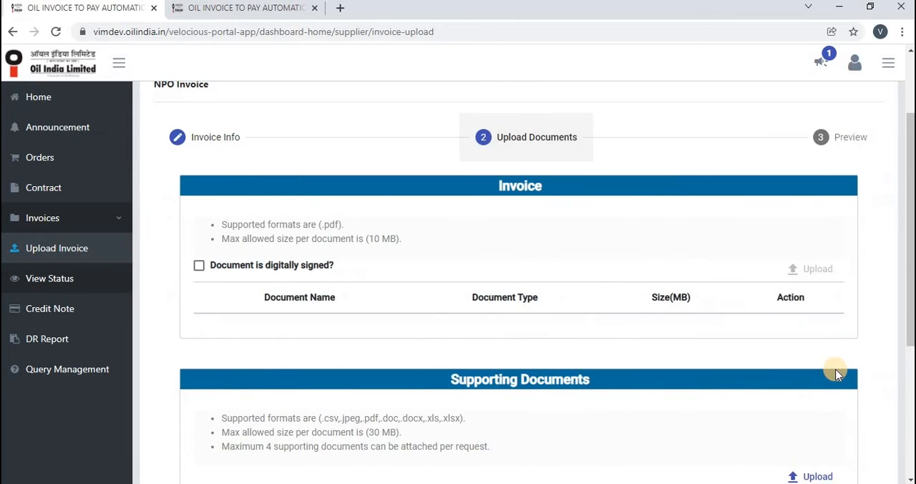
- Mark the invoice document as digitally signed and check its supported format and maximum size
drag(910, 299, 912, 338)
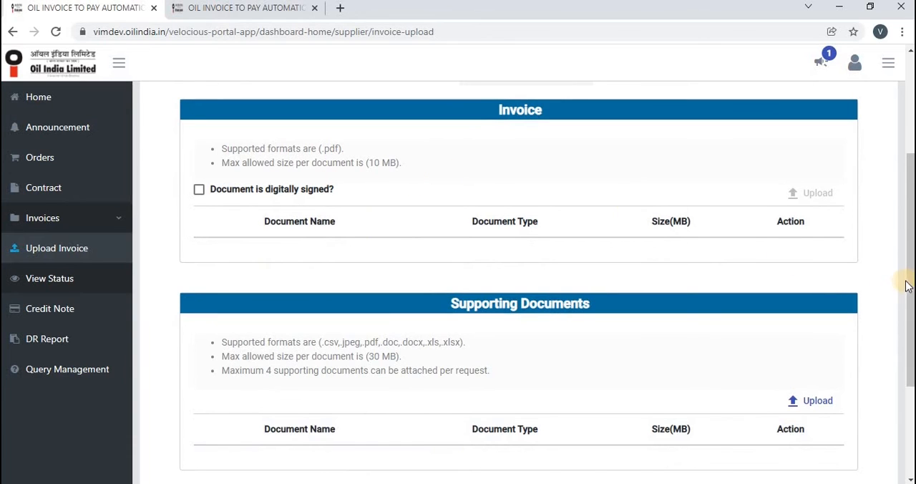
drag(908, 285, 909, 268)
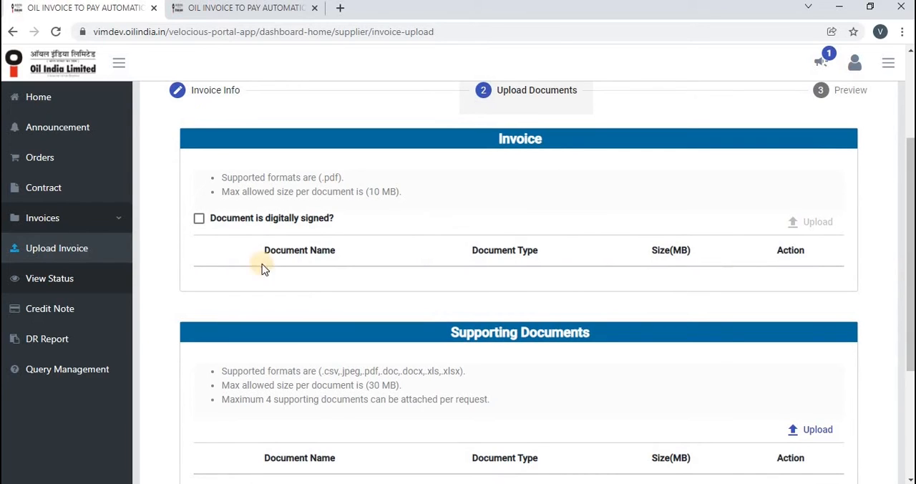
click(199, 220)
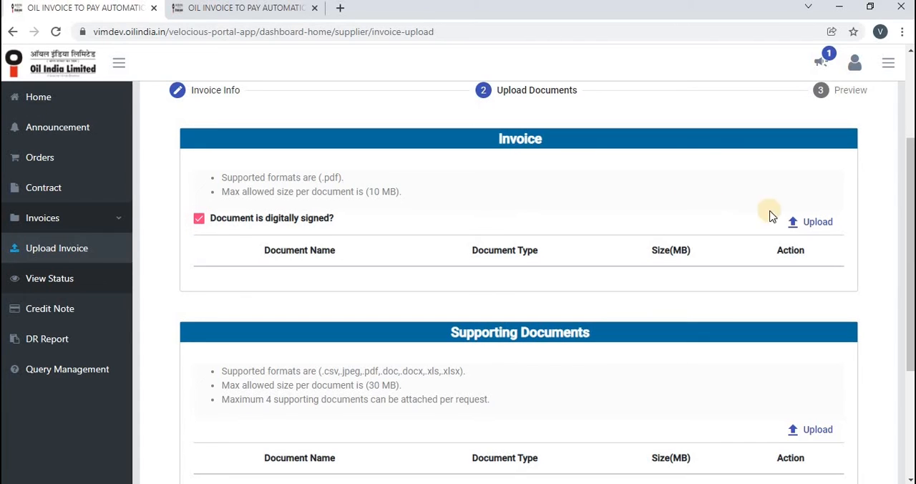
click(812, 227)
double_click(346, 179)
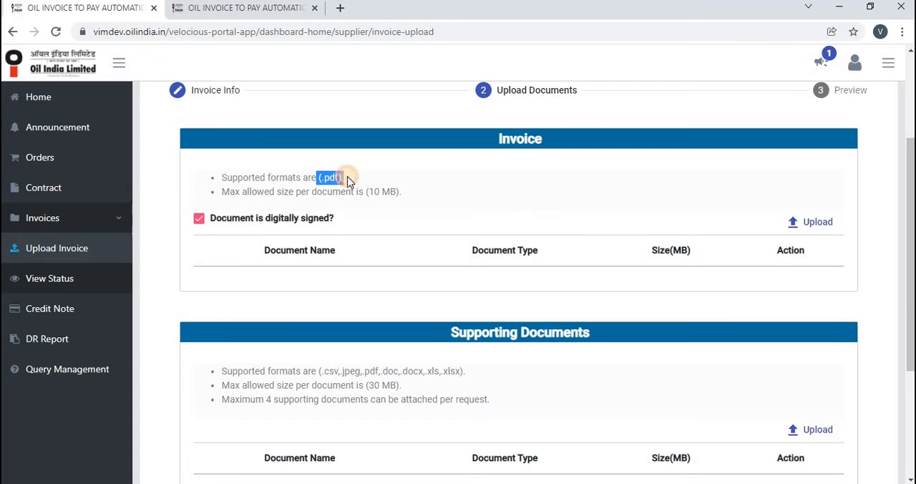
double_click(407, 192)
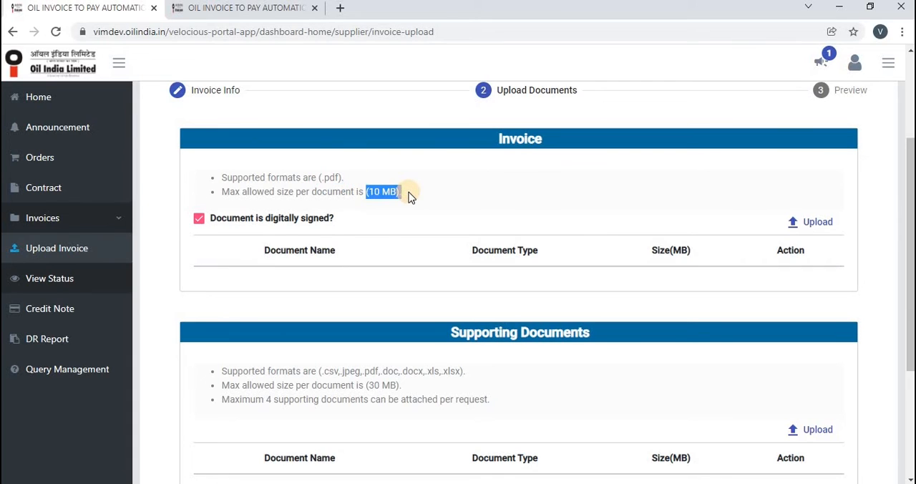
- Attach BOWSER GST INVOICE.pdf as the invoice document, and remove it again
click(809, 223)
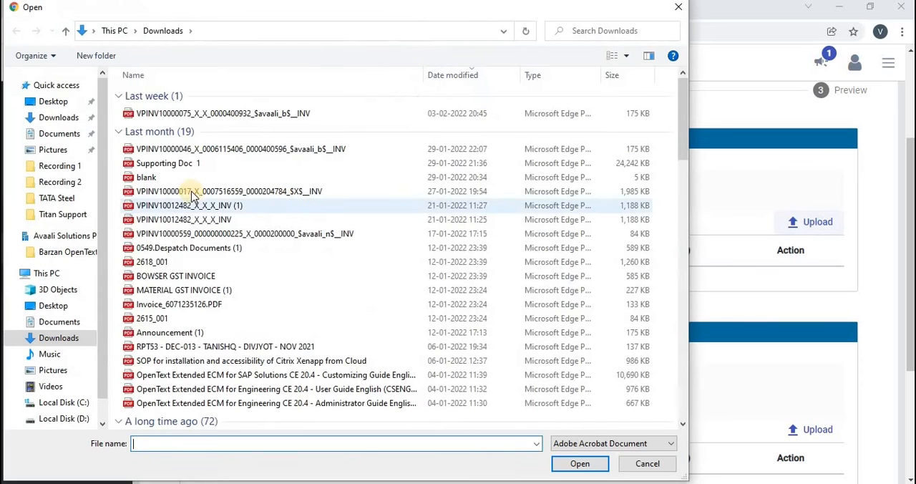
double_click(162, 277)
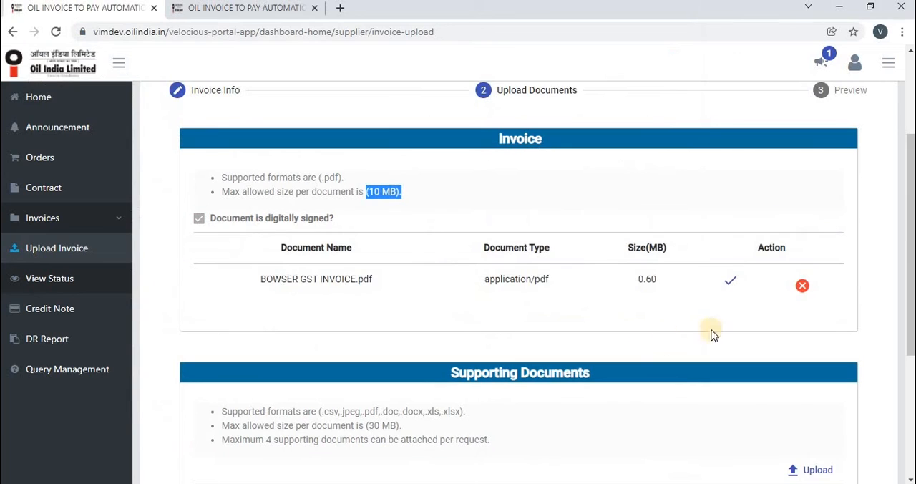
click(804, 286)
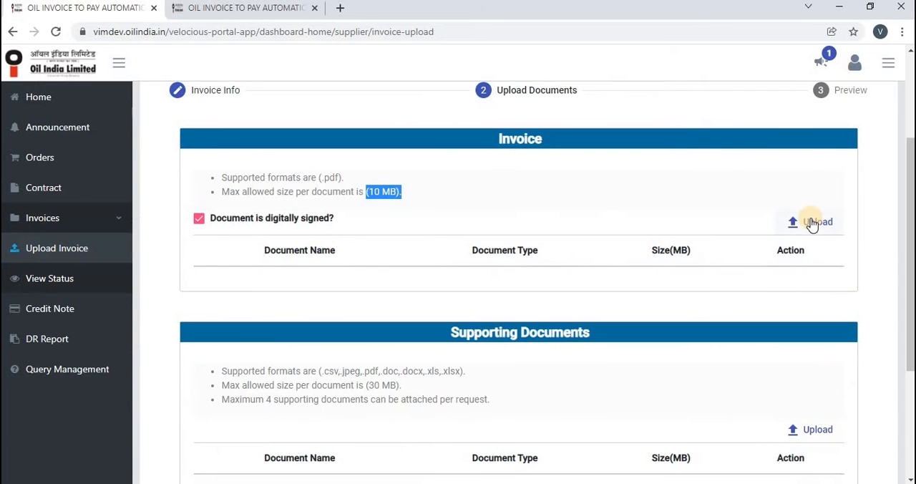
- Attach Invoice_6071235126.PDF as the invoice document and Orders (15).csv as a supporting document
click(813, 222)
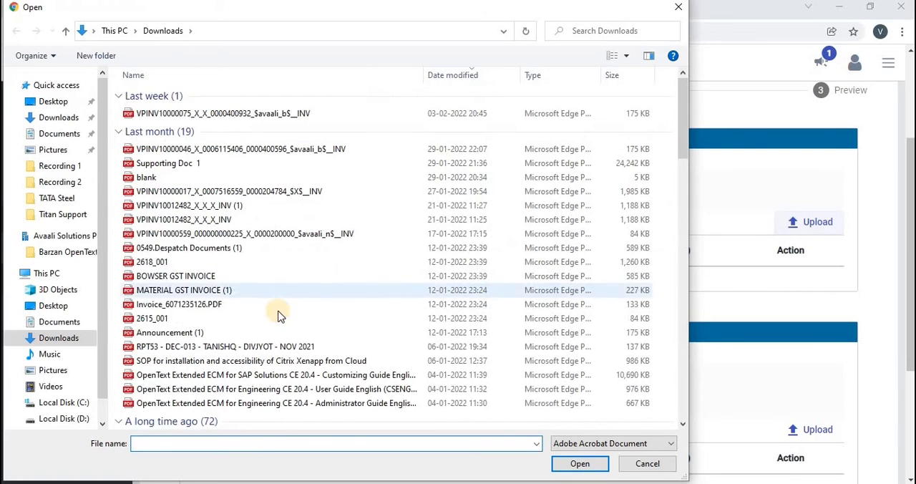
double_click(178, 304)
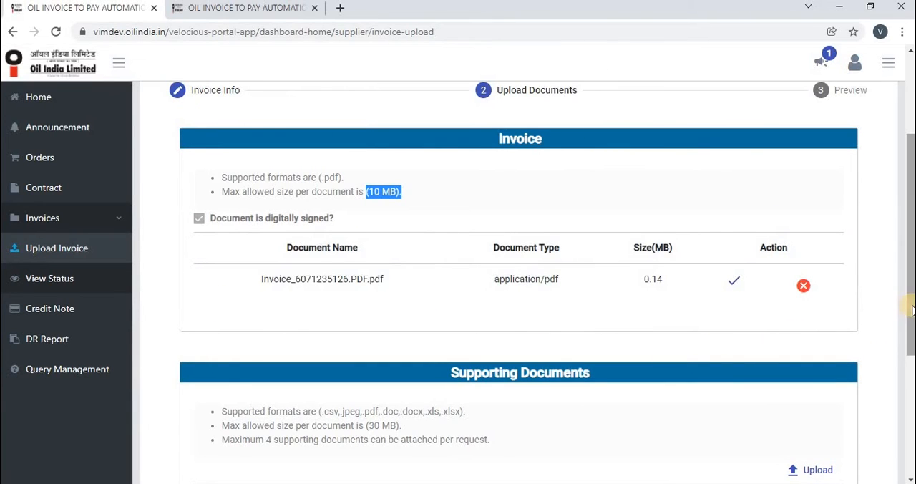
drag(911, 309, 911, 385)
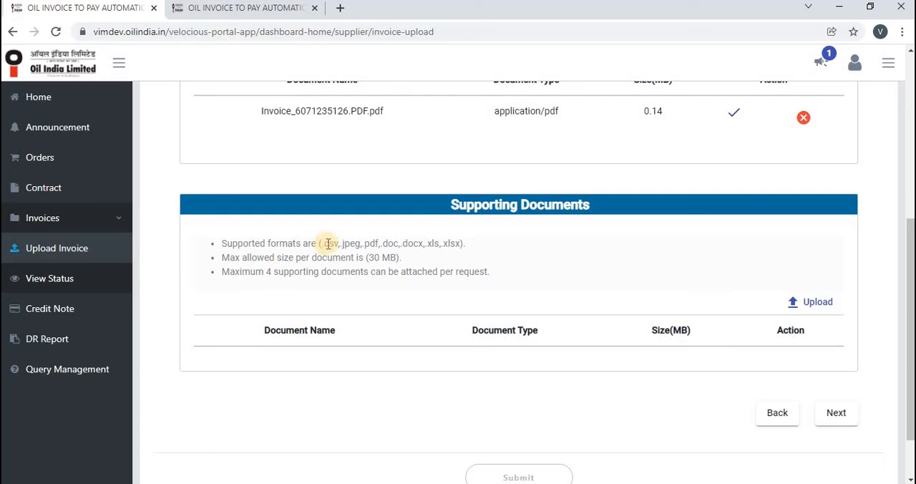
drag(326, 243, 481, 247)
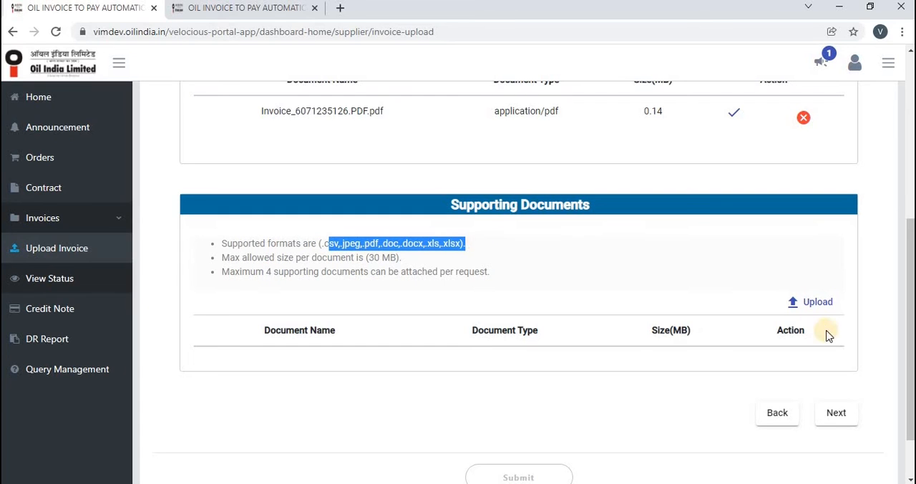
click(820, 302)
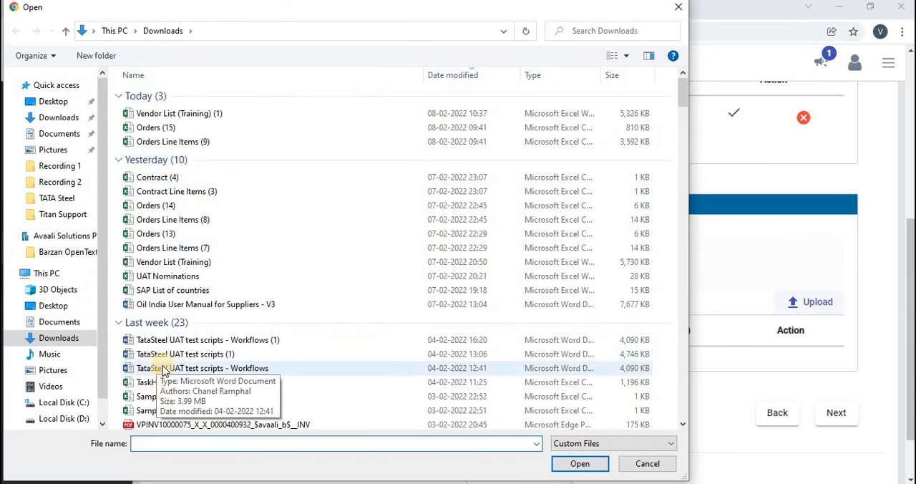
double_click(155, 134)
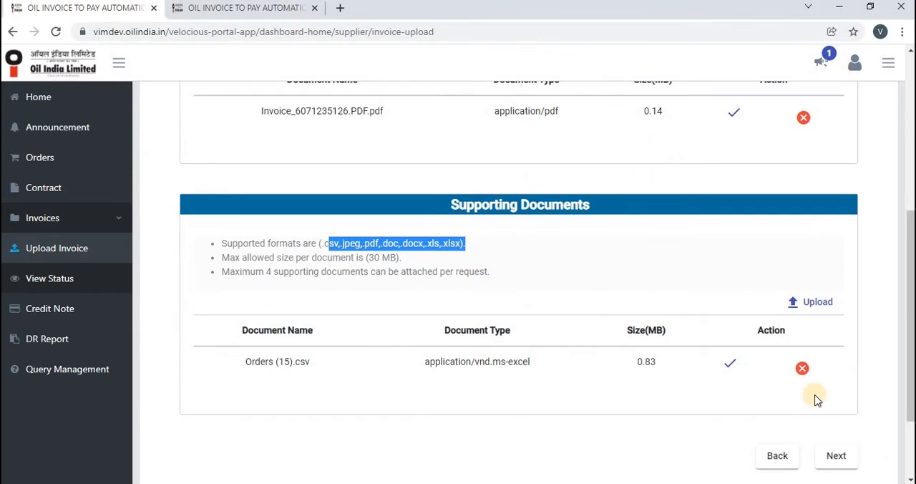
- Review the Non PO invoice preview, agree to the declaration terms, and submit the invoice with confirmation
click(835, 456)
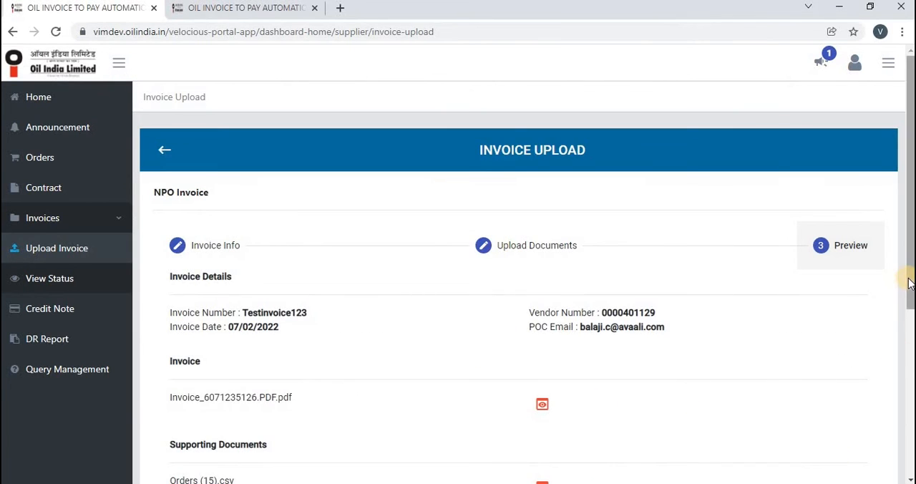
scroll(907, 285, down, 2)
drag(911, 269, 911, 271)
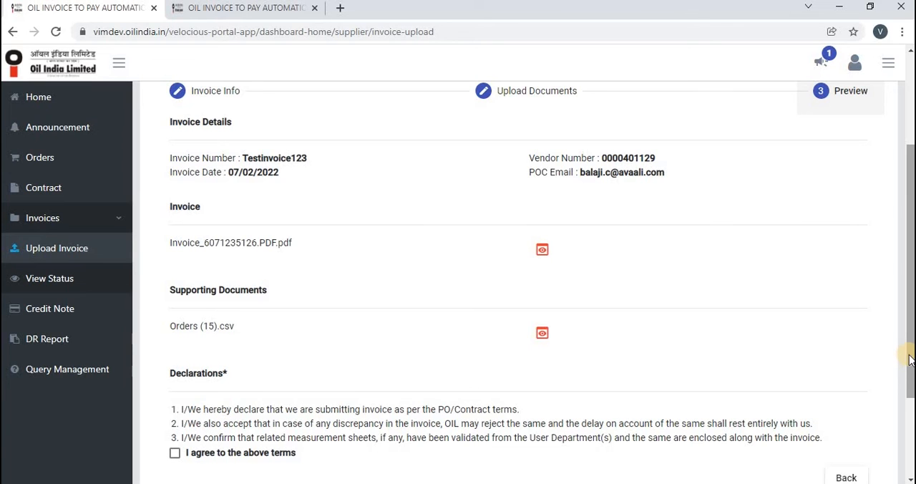
click(911, 404)
scroll(561, 365, down, 1)
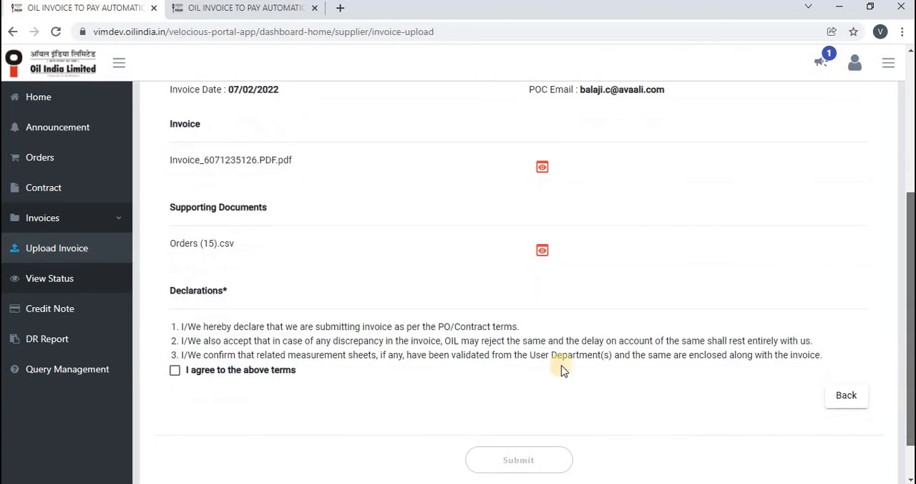
click(176, 371)
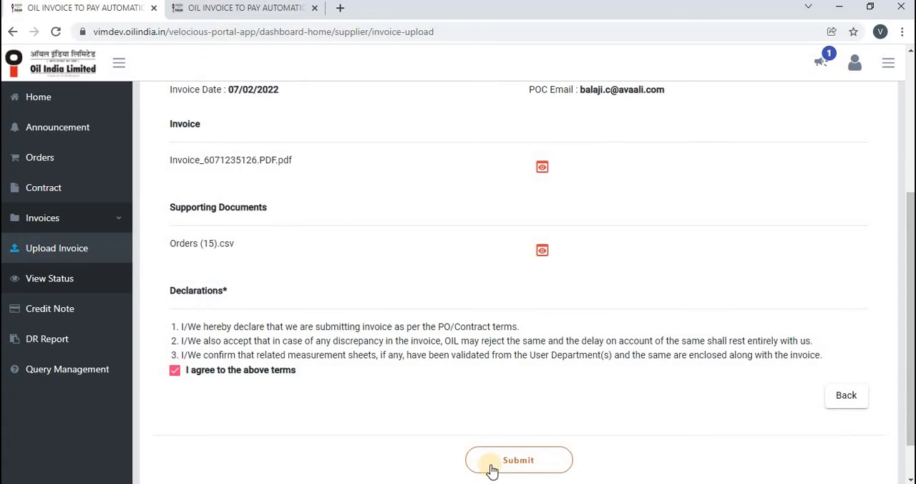
click(495, 465)
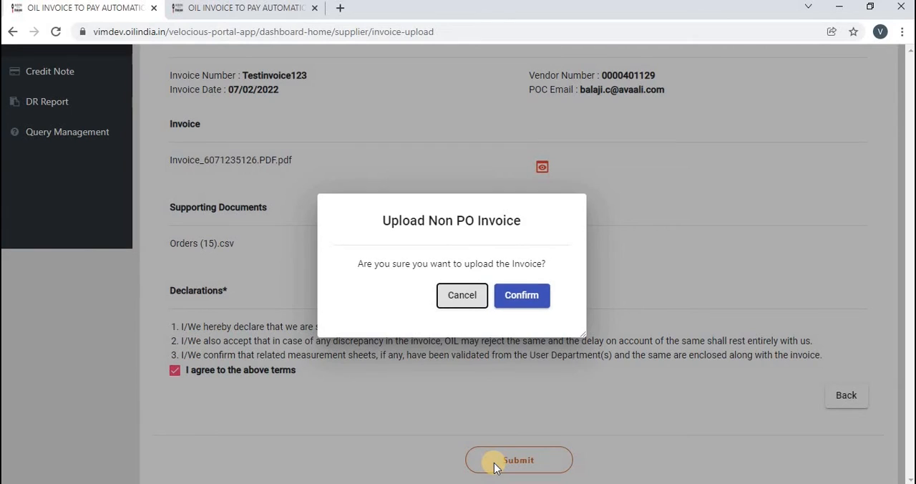
click(517, 300)
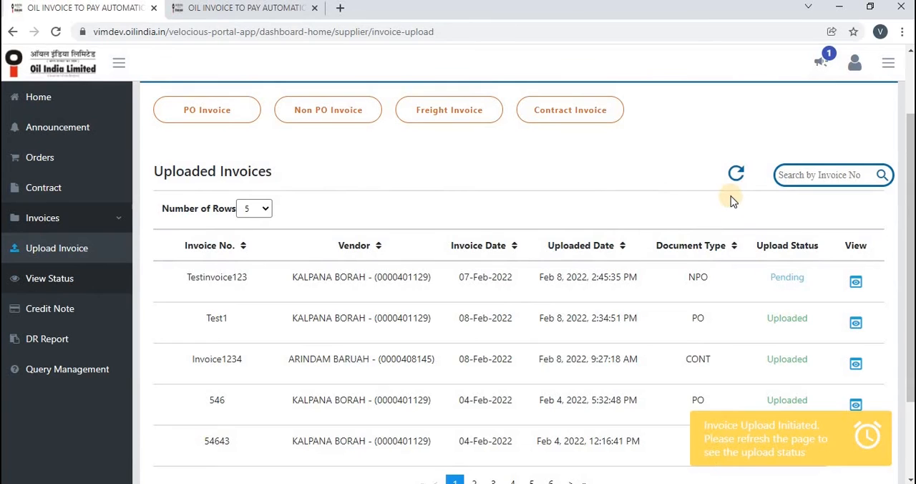
- Refresh the uploaded invoices list and view the uploaded details and documents of invoice Testinvoice123
click(735, 175)
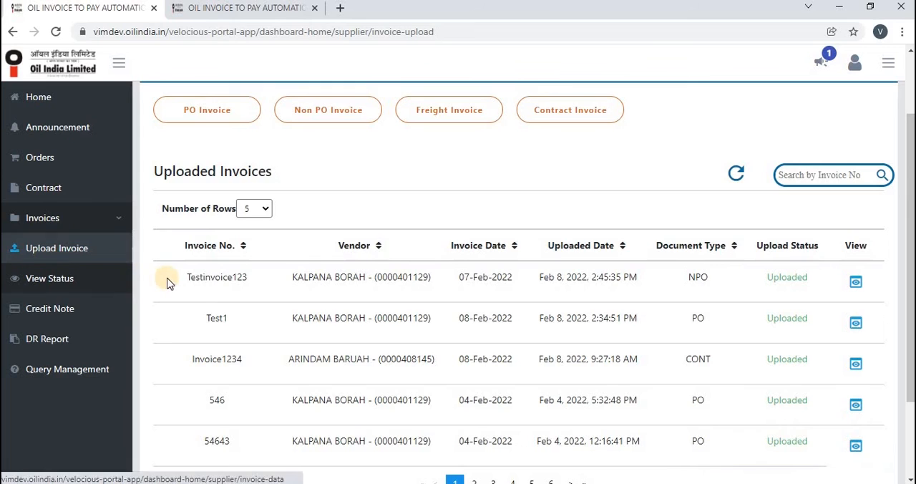
double_click(281, 283)
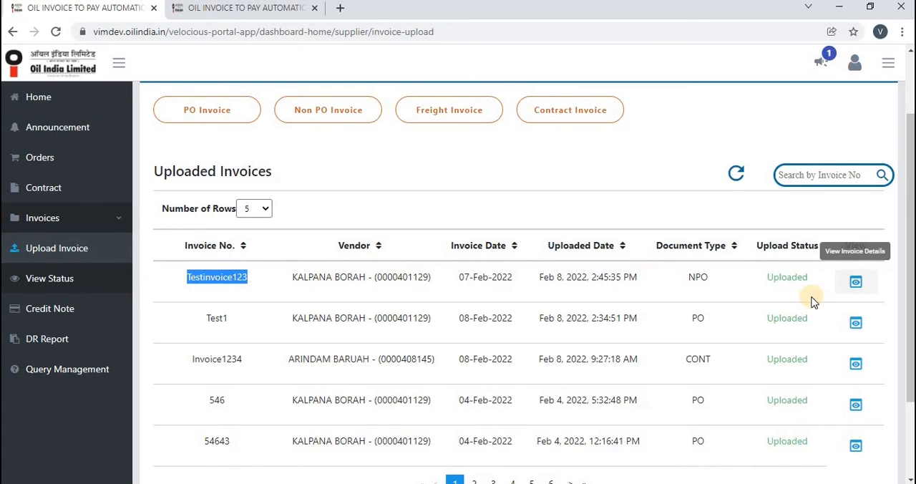
click(858, 286)
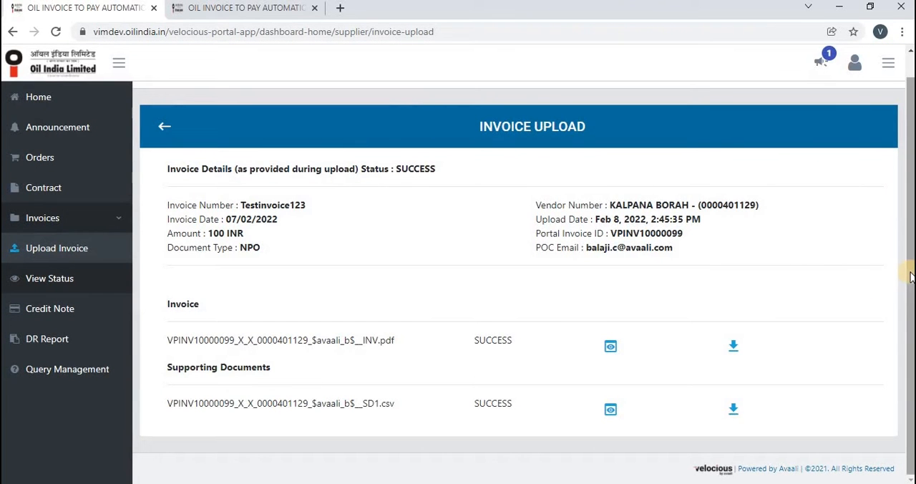
drag(910, 305, 910, 310)
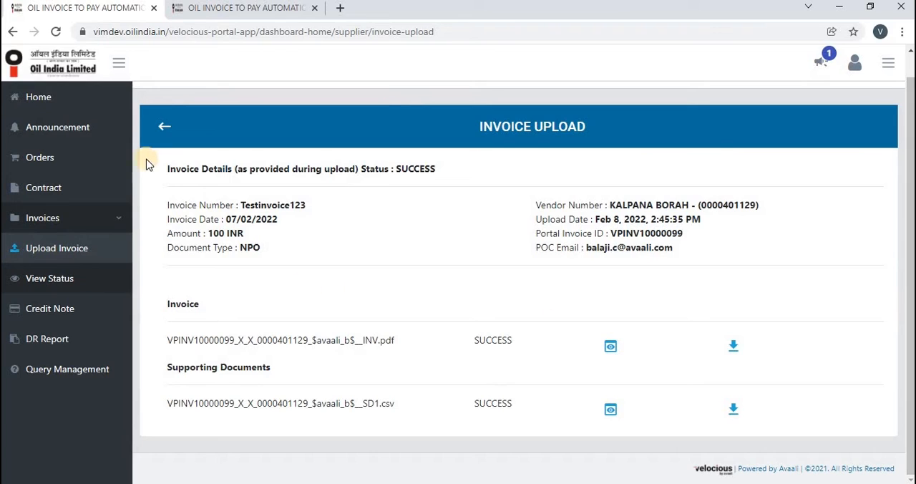
click(163, 127)
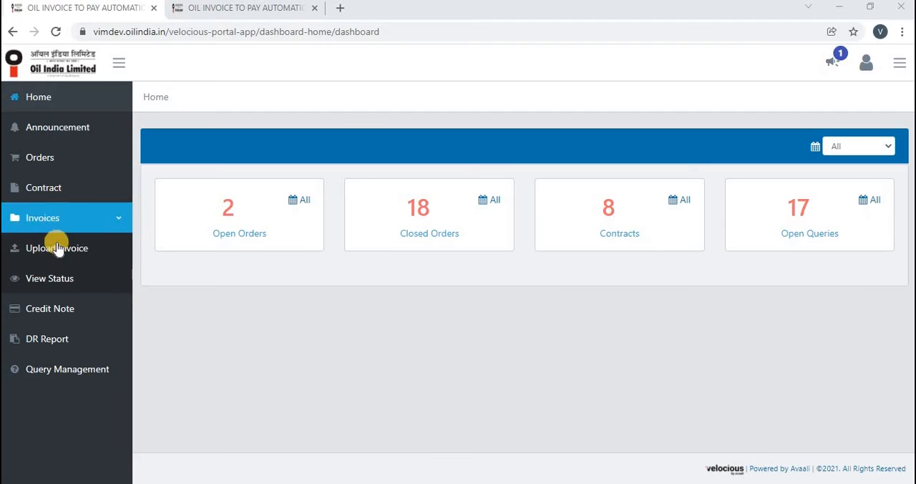
- Start a Contract Invoice upload and view the details of the contract dated 07-May-2021
click(57, 247)
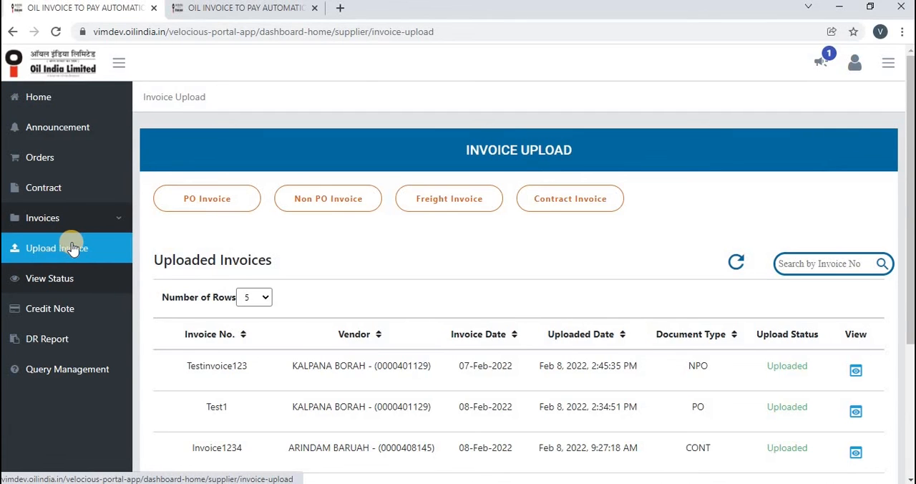
click(545, 202)
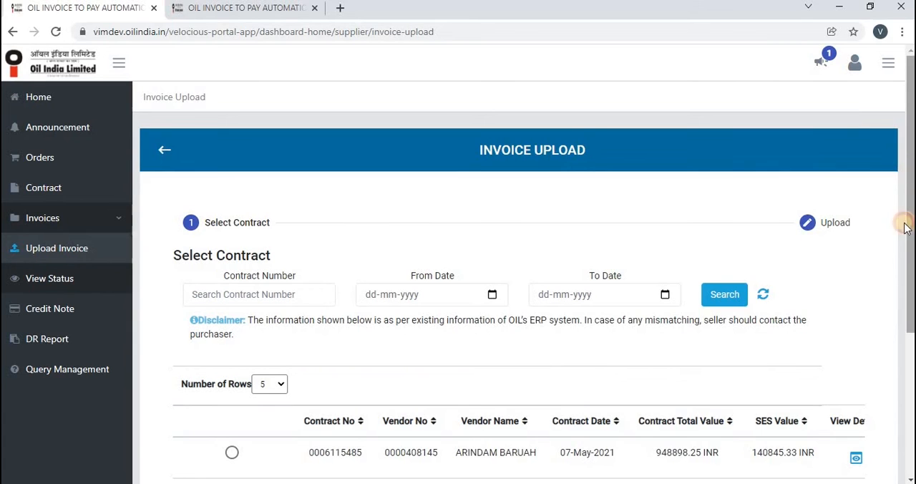
scroll(907, 277, down, 3)
drag(904, 269, 904, 255)
drag(577, 444, 689, 425)
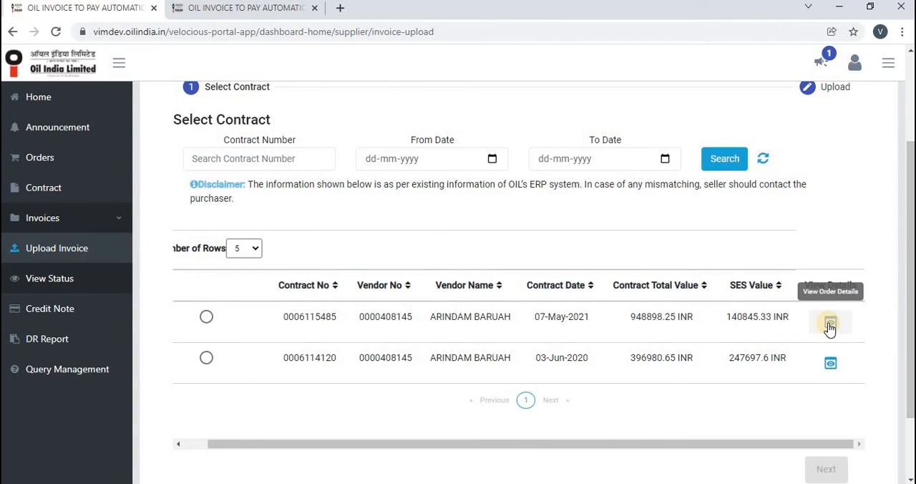
click(830, 327)
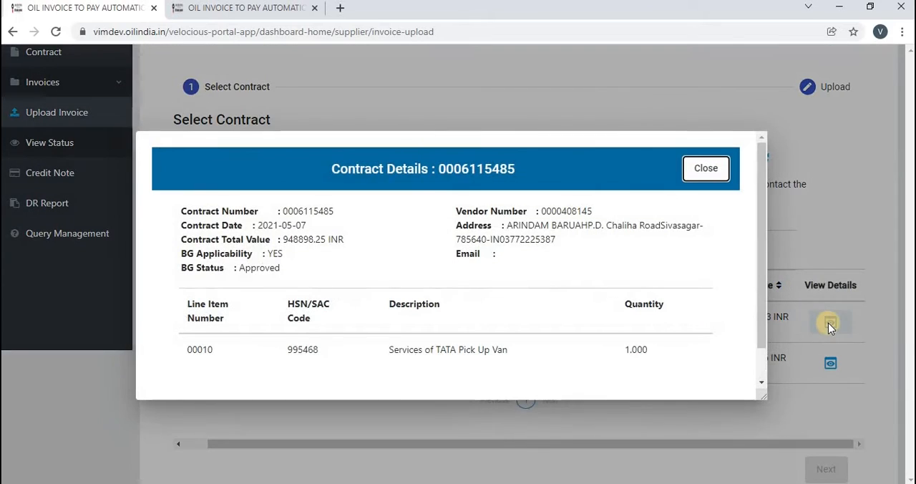
drag(765, 164, 707, 159)
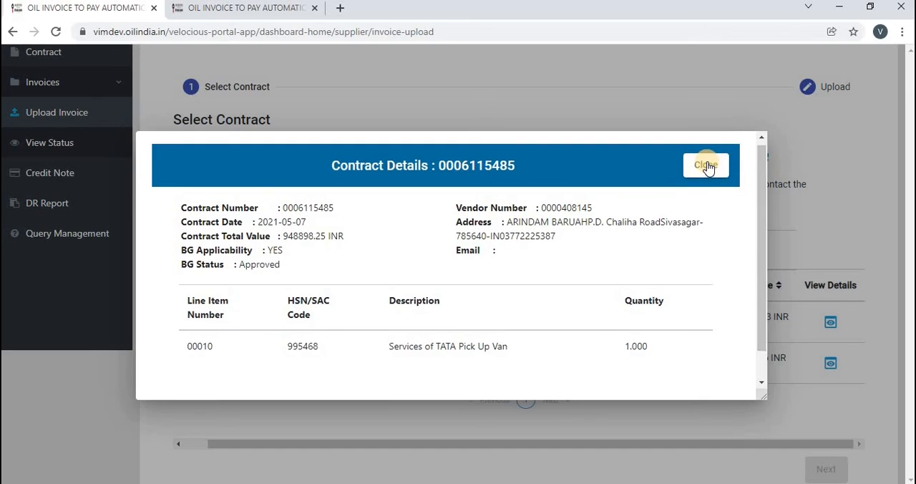
click(706, 166)
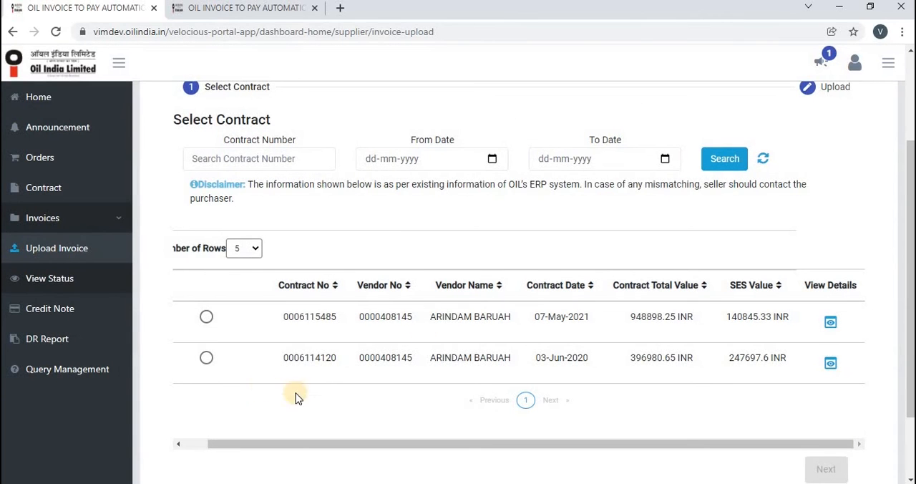
- Choose the contract dated 03-Jun-2020 and set its invoice number to Testinvoice1 and invoice date to 08-02-2022
click(205, 362)
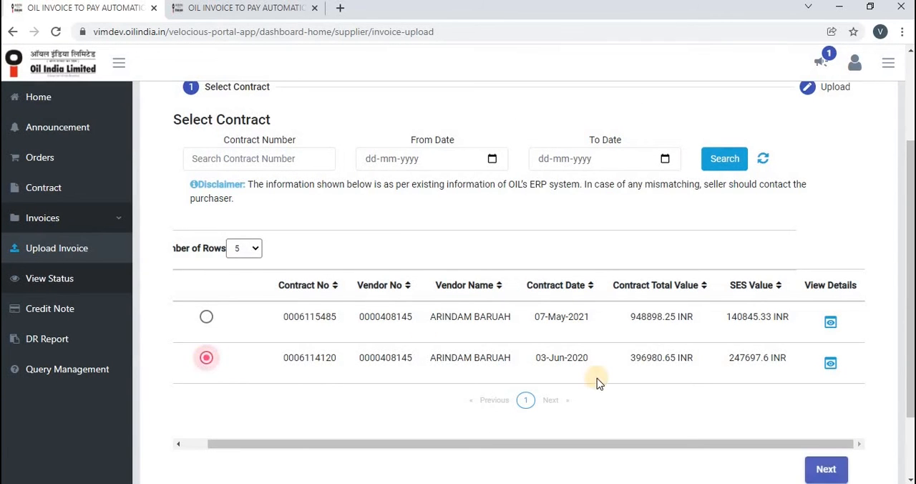
click(827, 470)
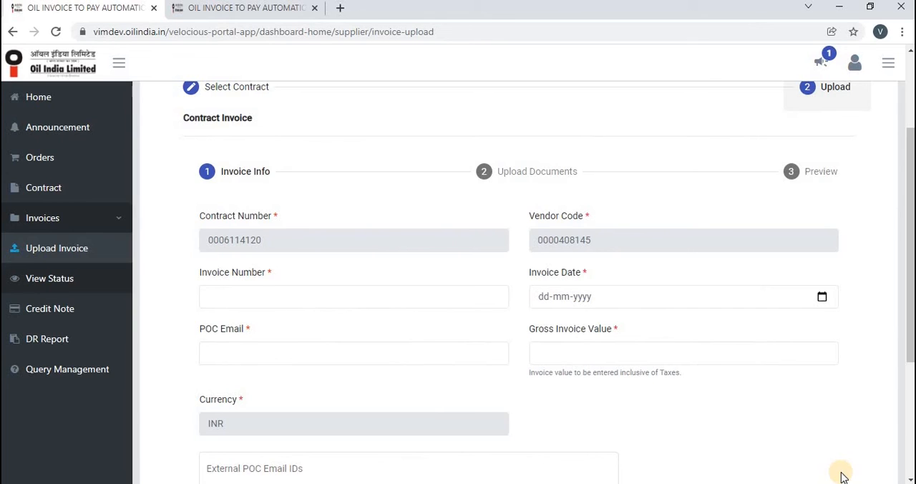
click(334, 295)
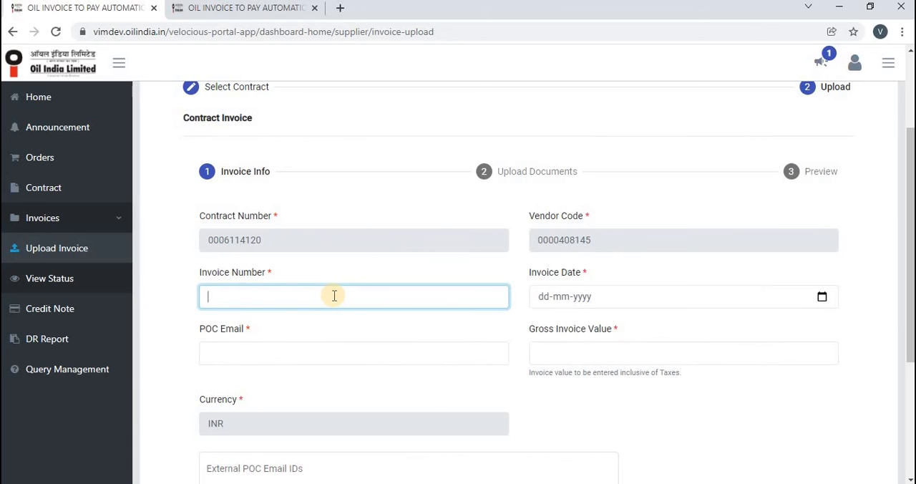
text(Testinvoice1)
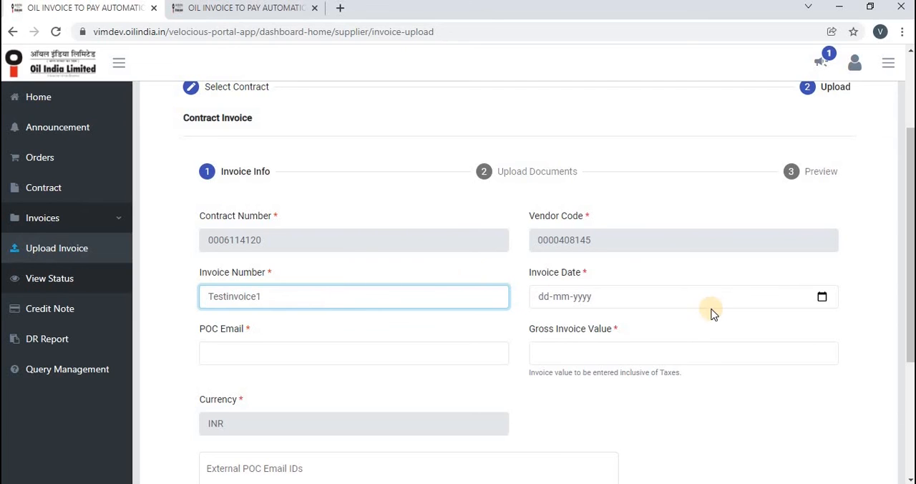
click(823, 298)
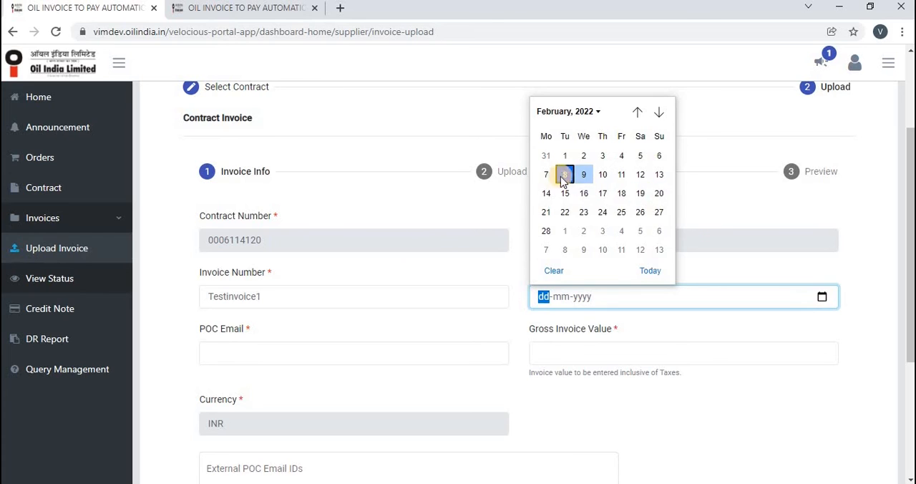
click(649, 270)
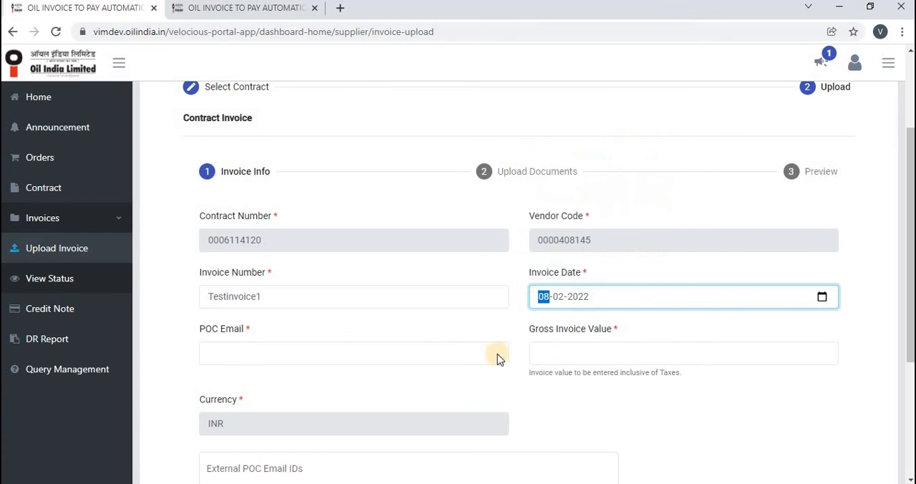
- Enter the point of contact's e-mail address in the contract invoice information
click(456, 348)
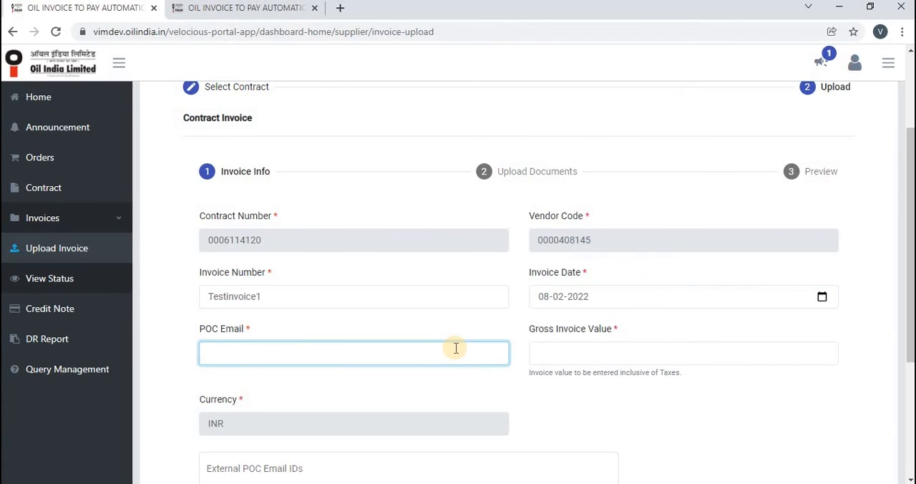
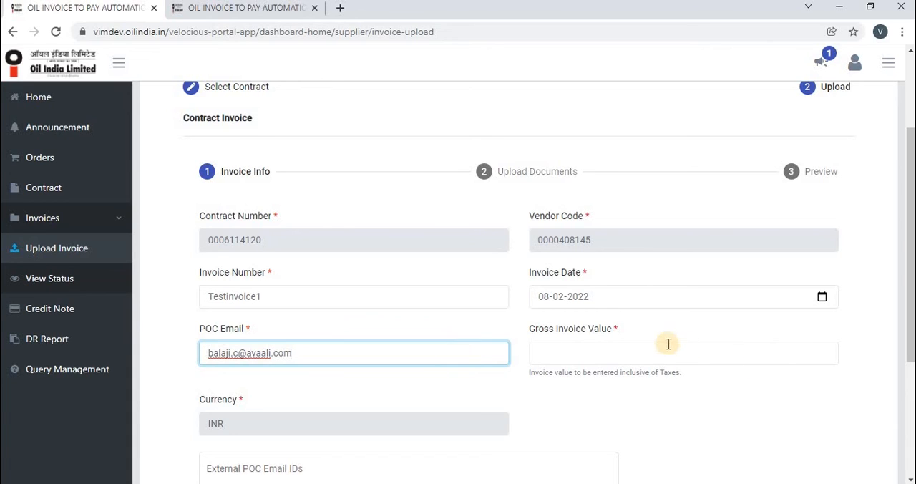
- Set the gross invoice value to 100, leave the external POC e-mails empty, and proceed to the document upload stage
click(663, 353)
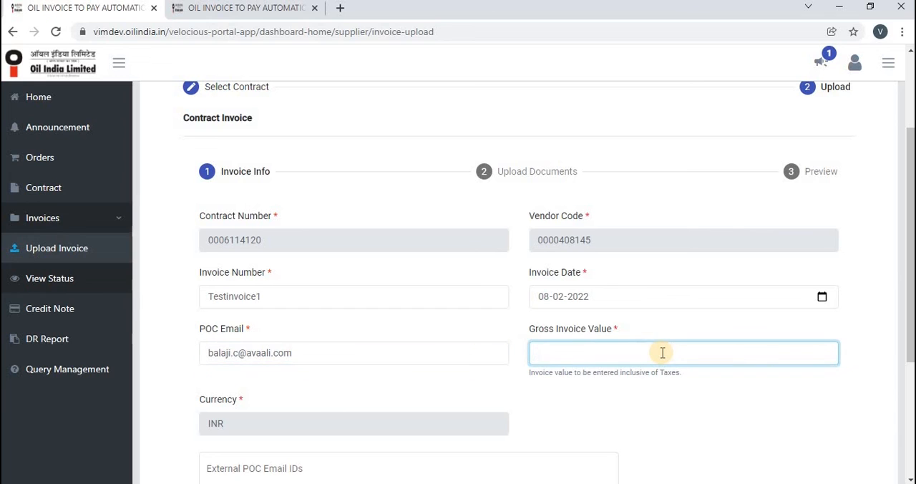
text(100)
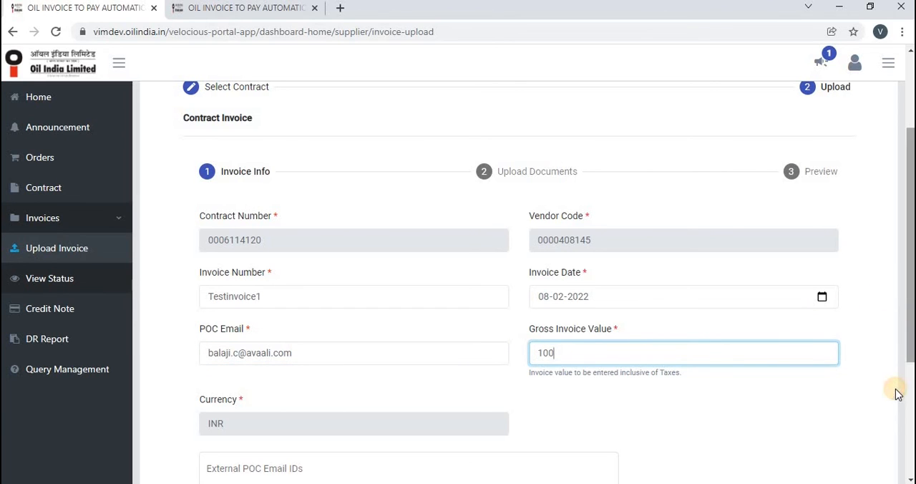
scroll(898, 394, down, 3)
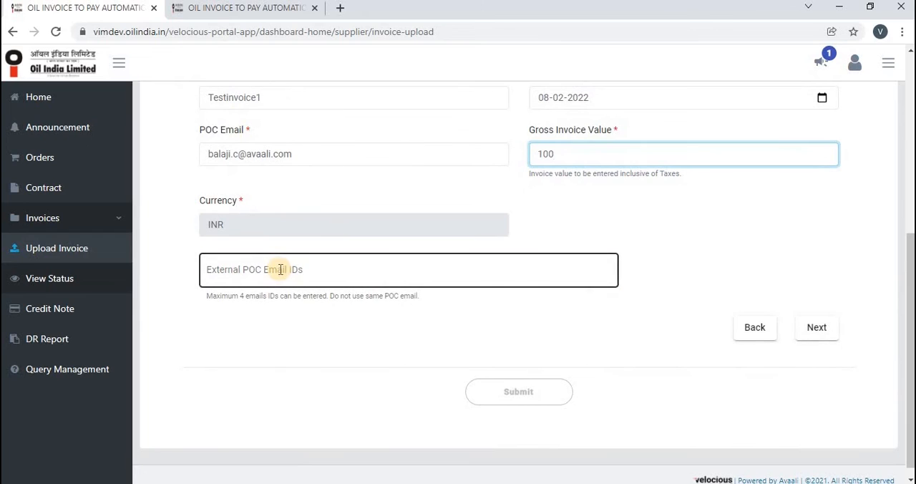
click(281, 269)
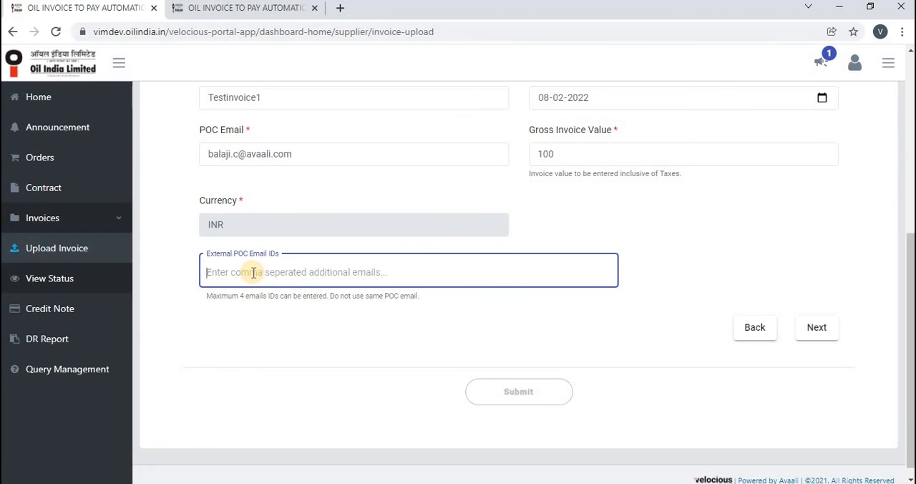
click(824, 336)
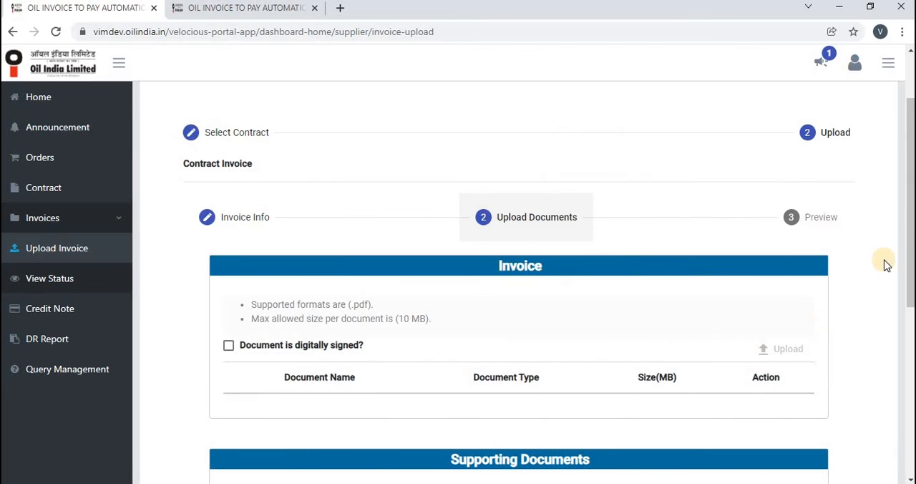
- Mark the invoice document as digitally signed and attach Invoice_6071235126.PDF from Downloads
scroll(904, 257, down, 2)
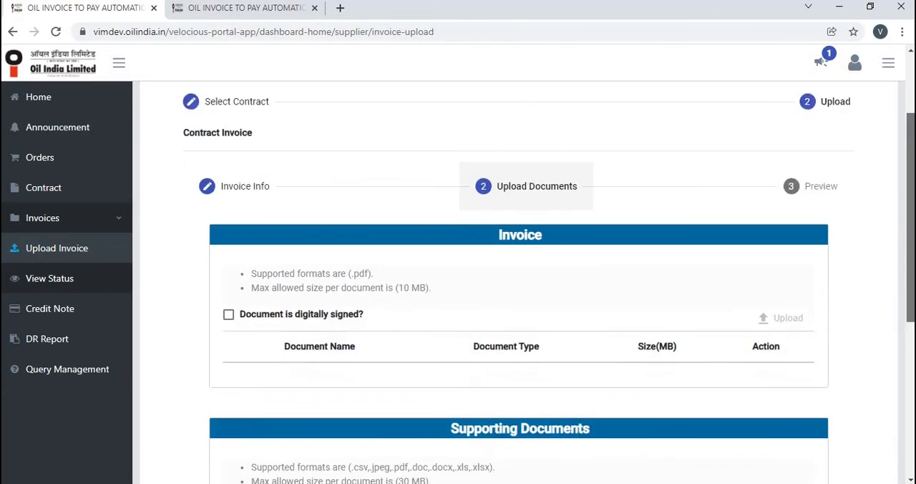
drag(910, 315, 911, 311)
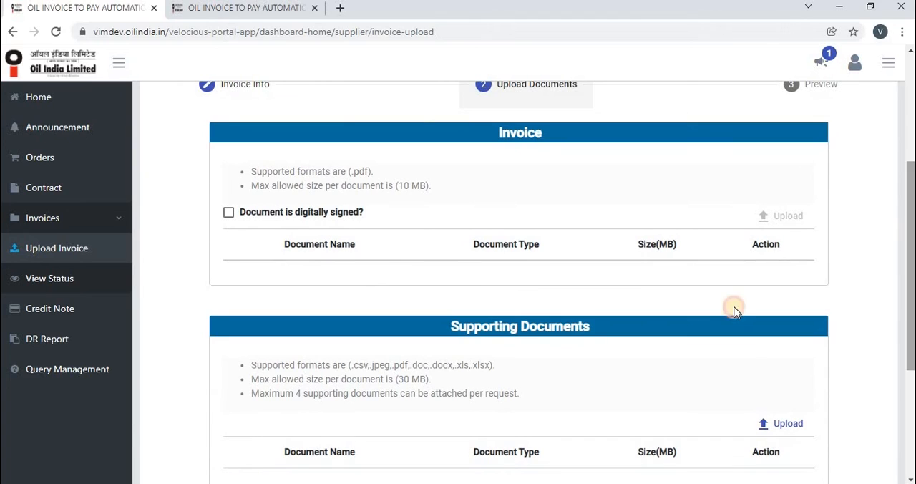
drag(521, 257, 252, 222)
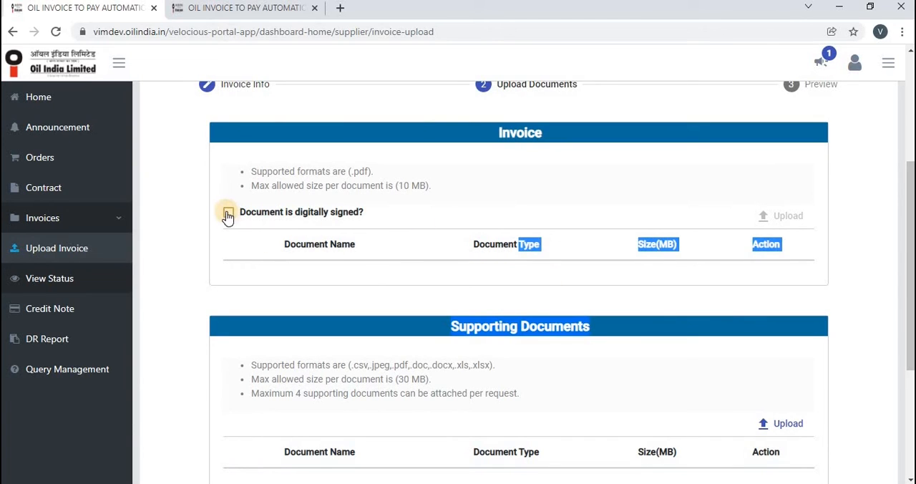
click(228, 215)
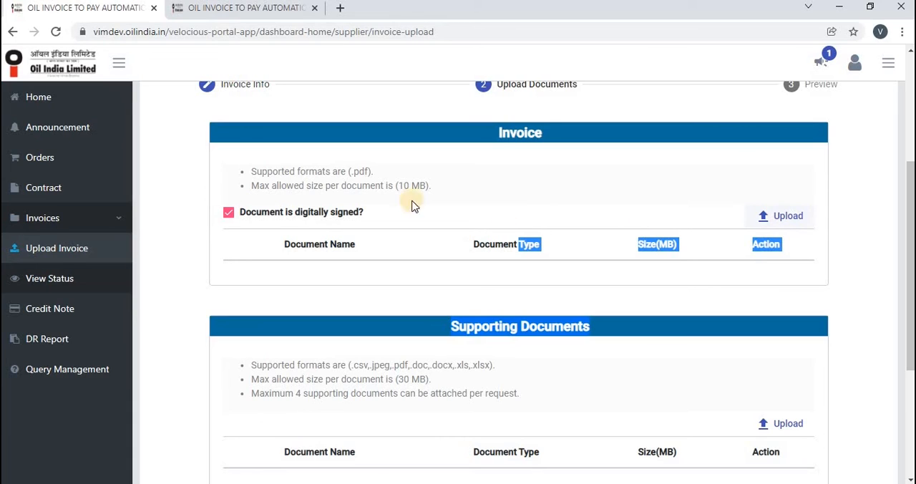
click(351, 173)
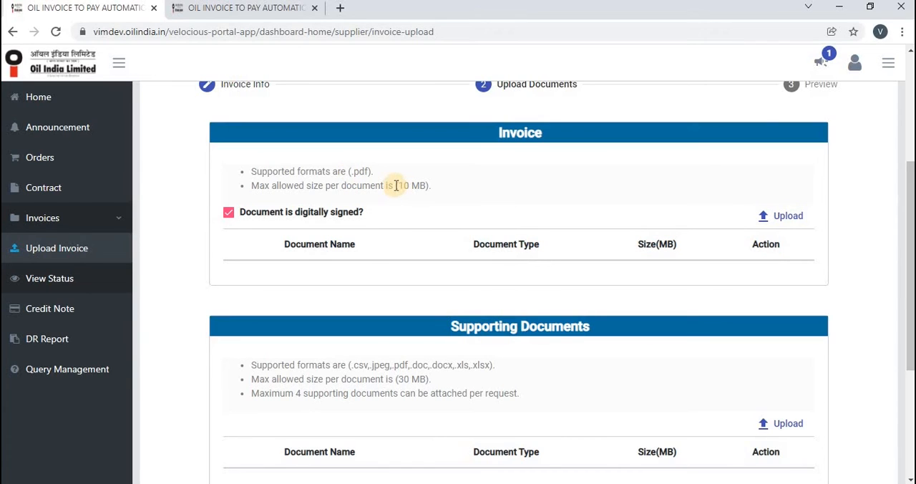
click(792, 216)
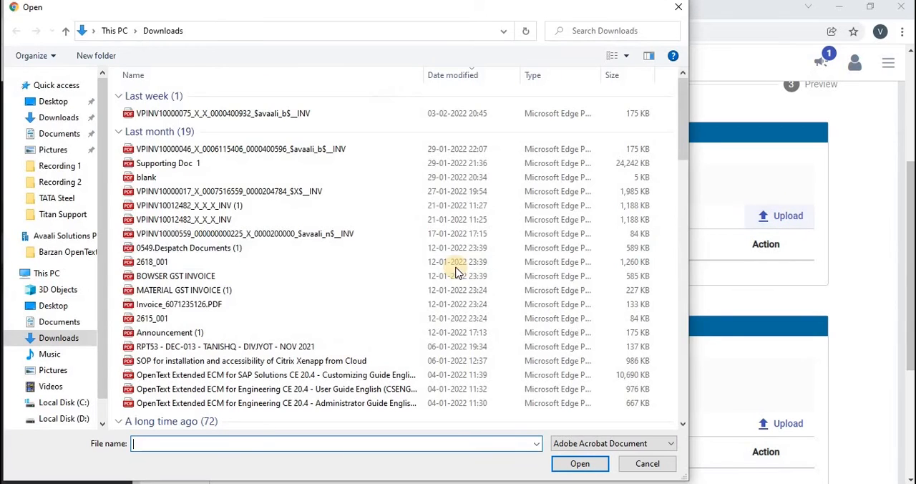
double_click(185, 306)
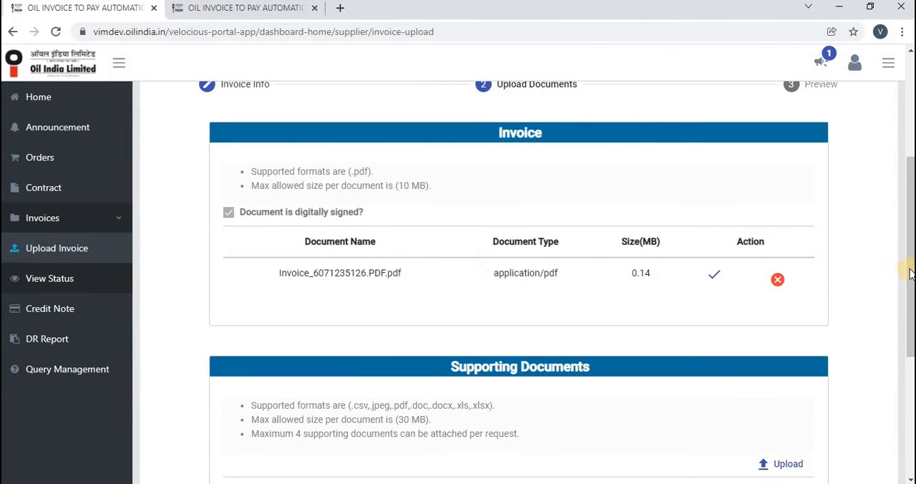
- Attach Orders (15).csv from Downloads as a supporting document for the contract invoice
drag(907, 313, 904, 356)
scroll(904, 356, down, 2)
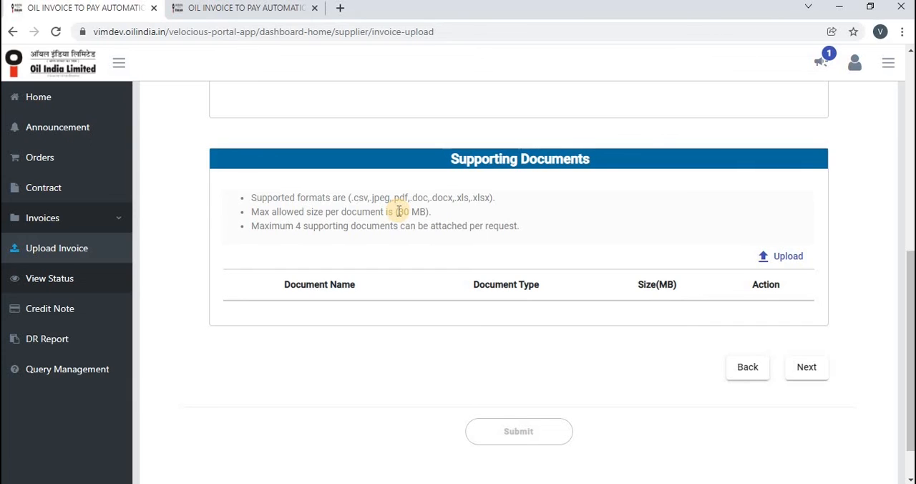
drag(350, 197, 508, 206)
click(510, 208)
click(786, 257)
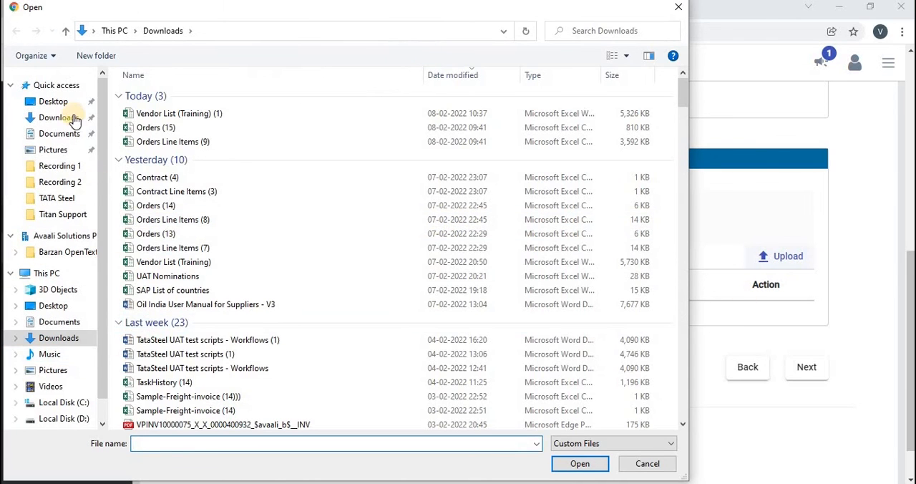
click(57, 136)
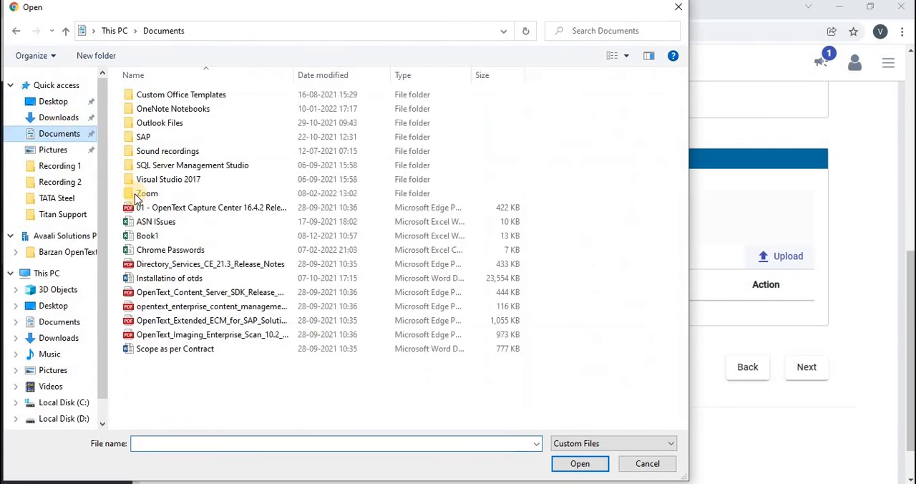
click(60, 119)
double_click(152, 129)
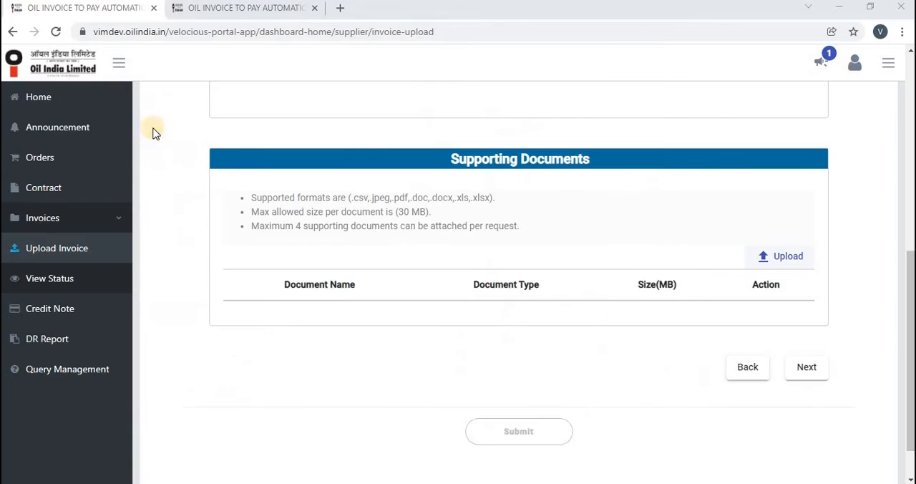
- Review the contract invoice preview, agree to the declaration terms, and submit and confirm the invoice upload
click(808, 411)
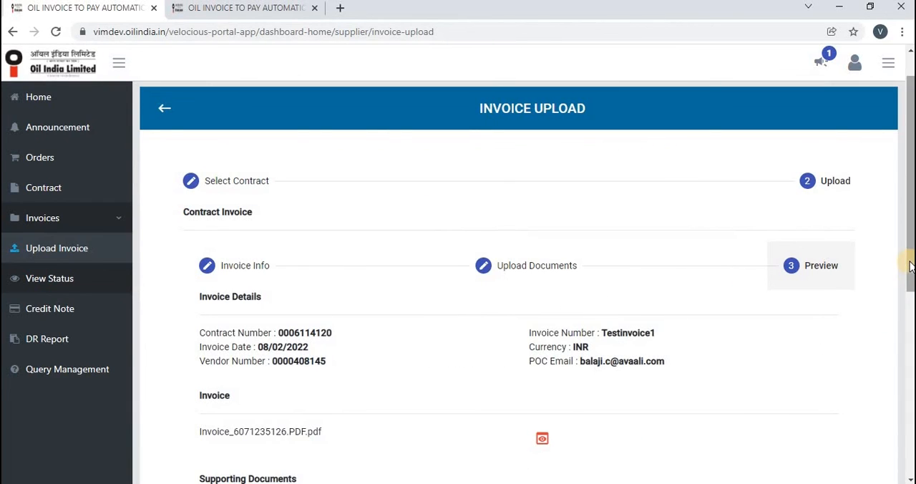
drag(906, 271, 904, 341)
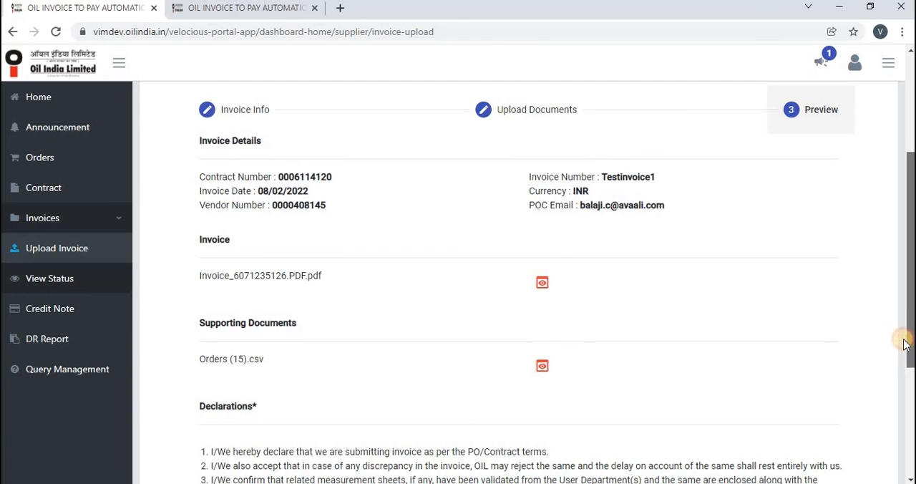
drag(904, 342, 904, 346)
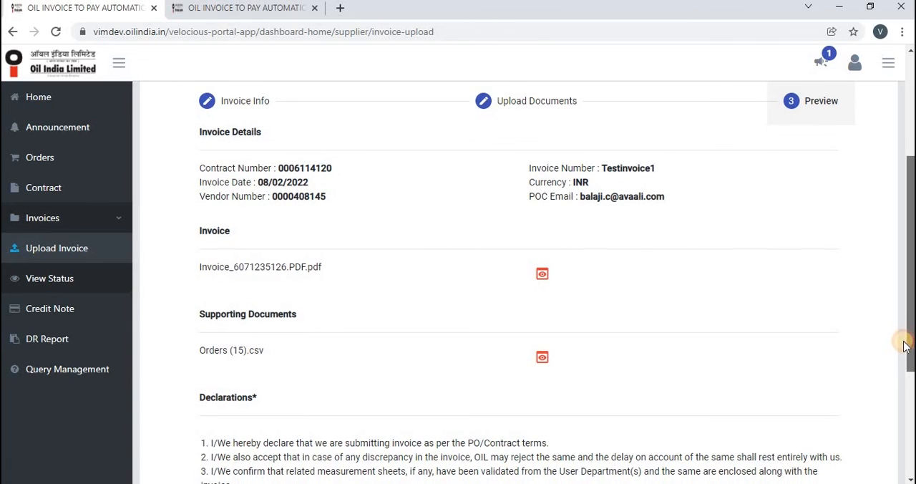
drag(906, 351, 911, 370)
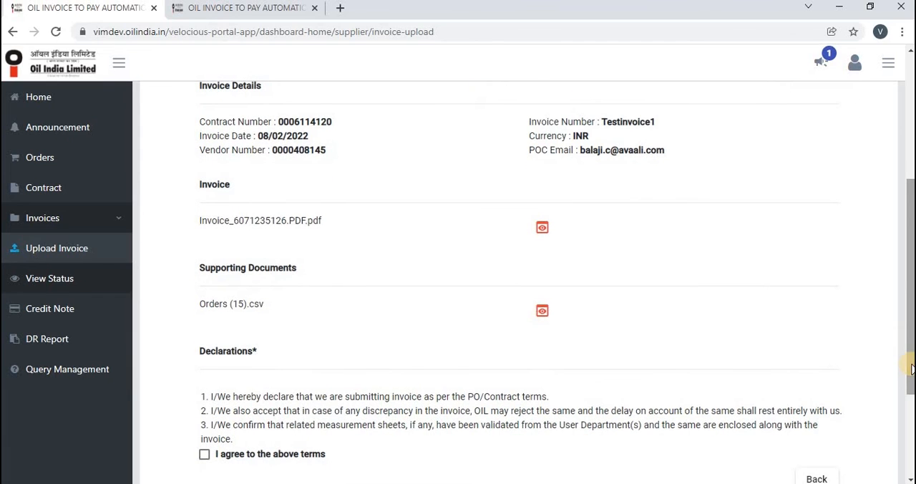
scroll(418, 420, down, 2)
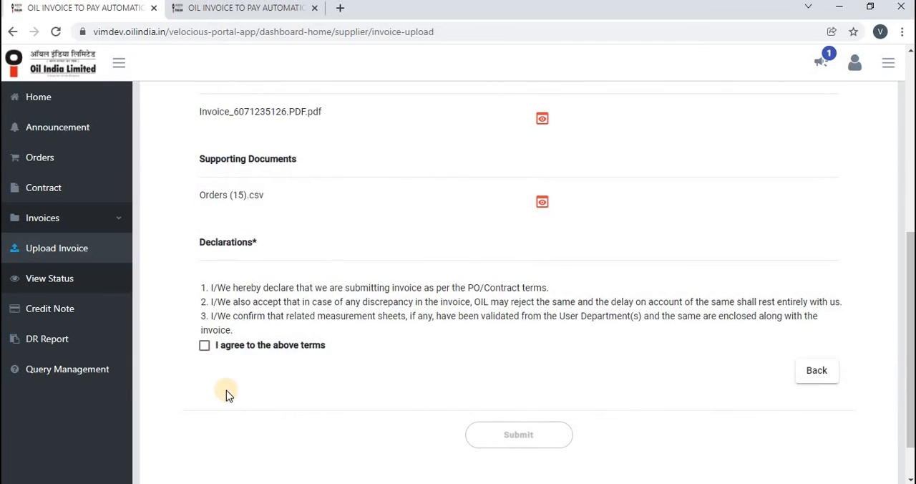
click(204, 347)
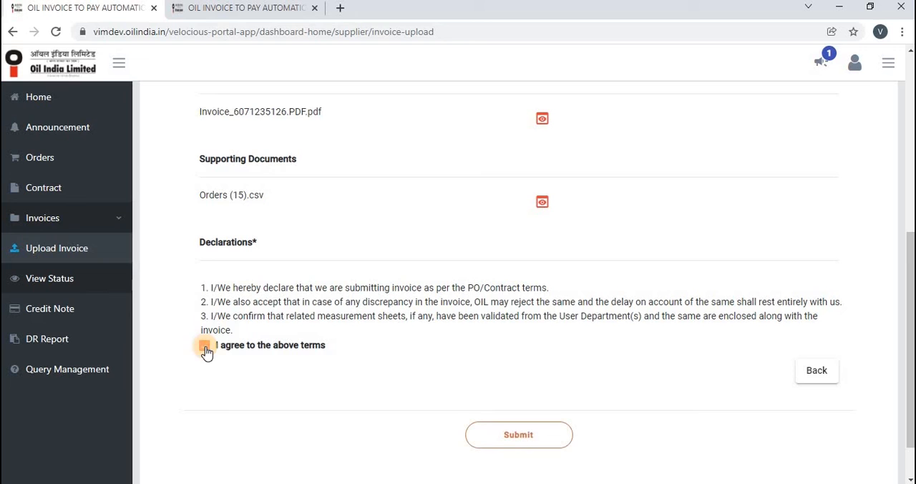
click(489, 439)
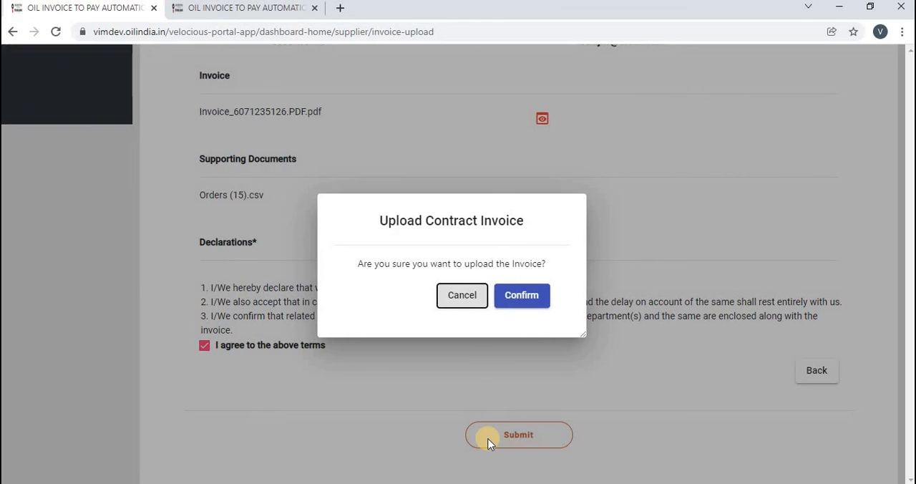
click(510, 304)
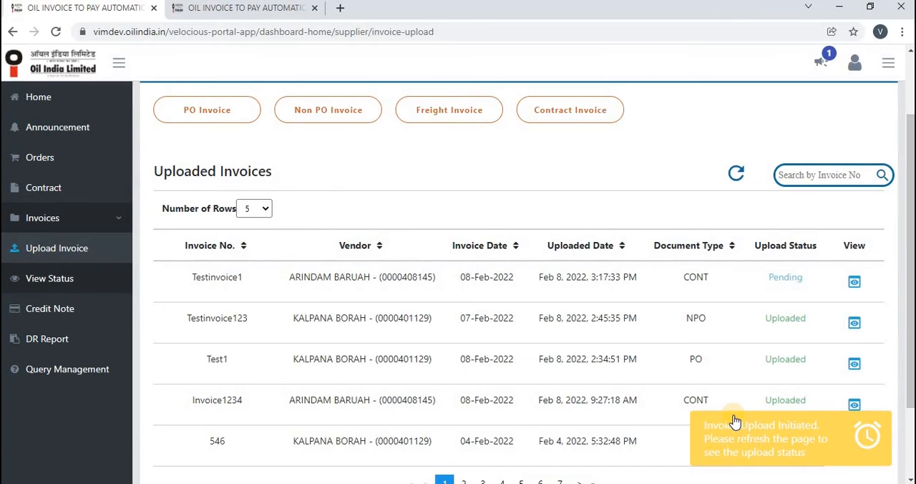
- Refresh the Uploaded Invoices list and check the document type and upload status of Testinvoice1
click(736, 174)
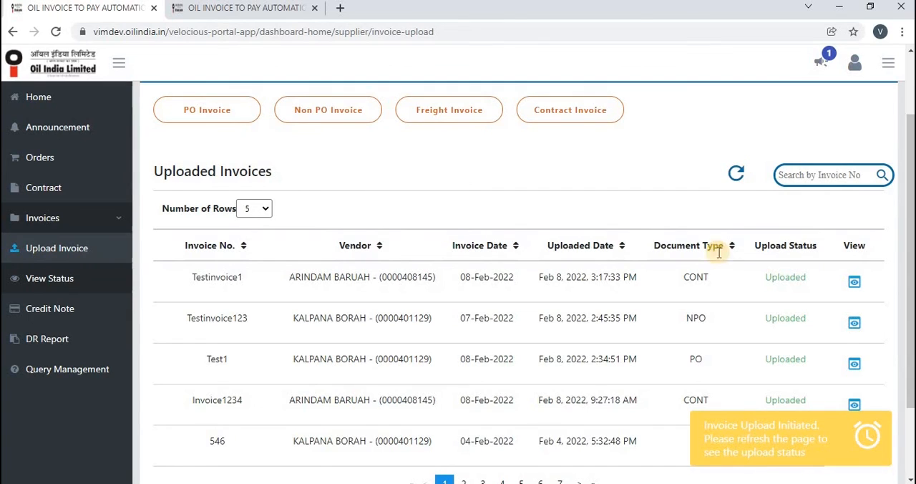
drag(669, 280, 775, 275)
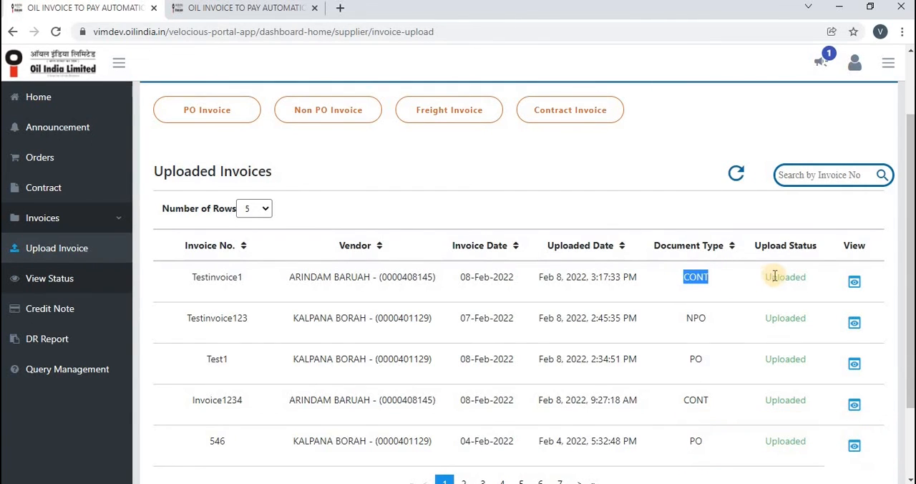
double_click(777, 277)
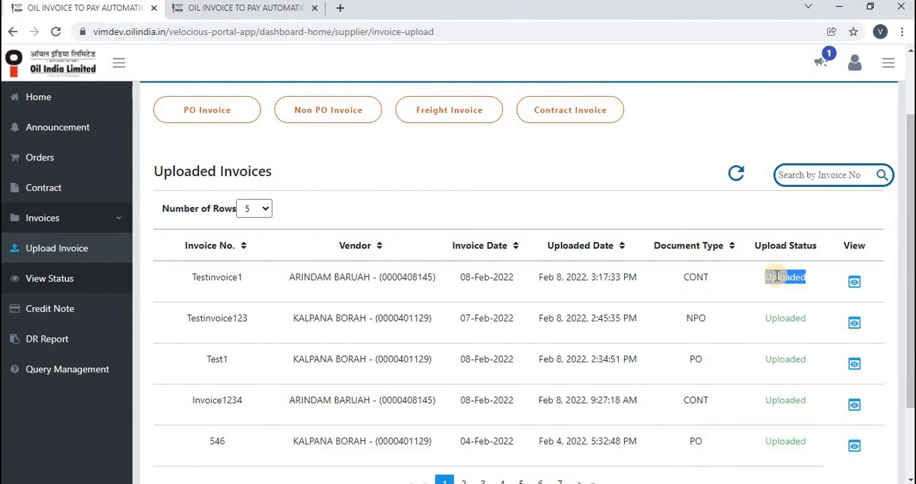
- View the upload details of Testinvoice1, preview its invoice PDF, and download that PDF
click(855, 282)
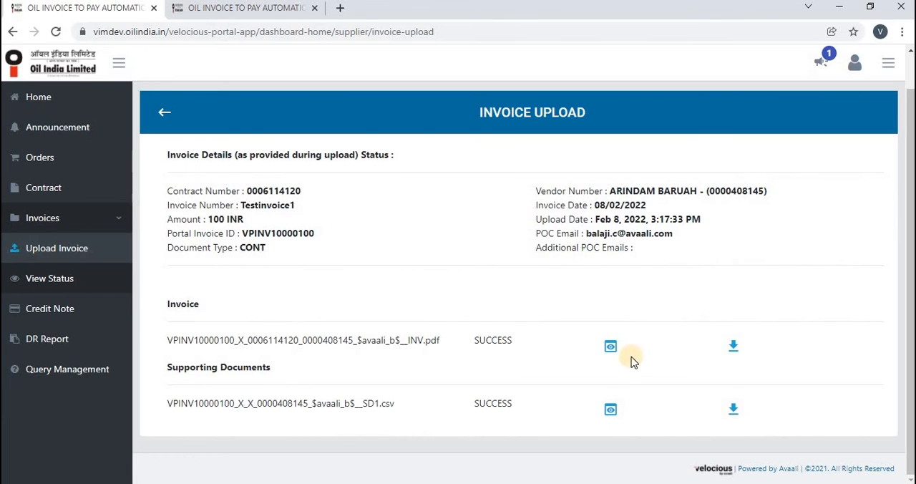
click(611, 351)
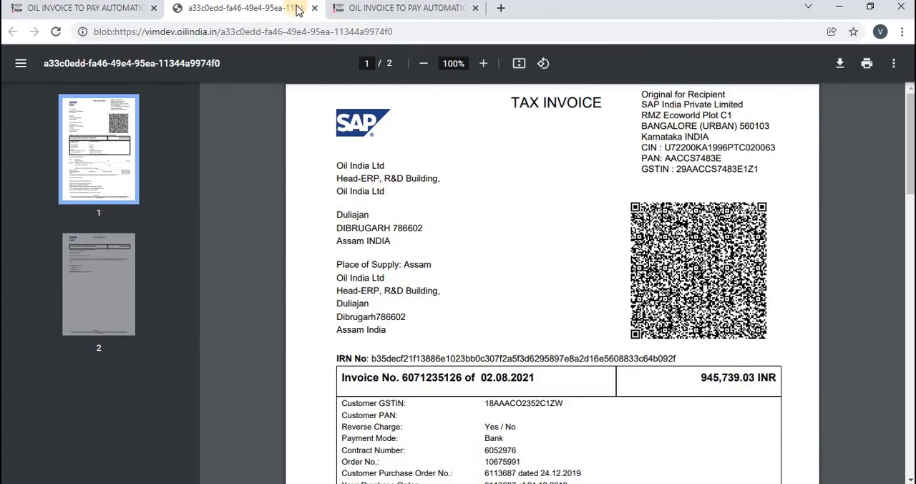
click(313, 7)
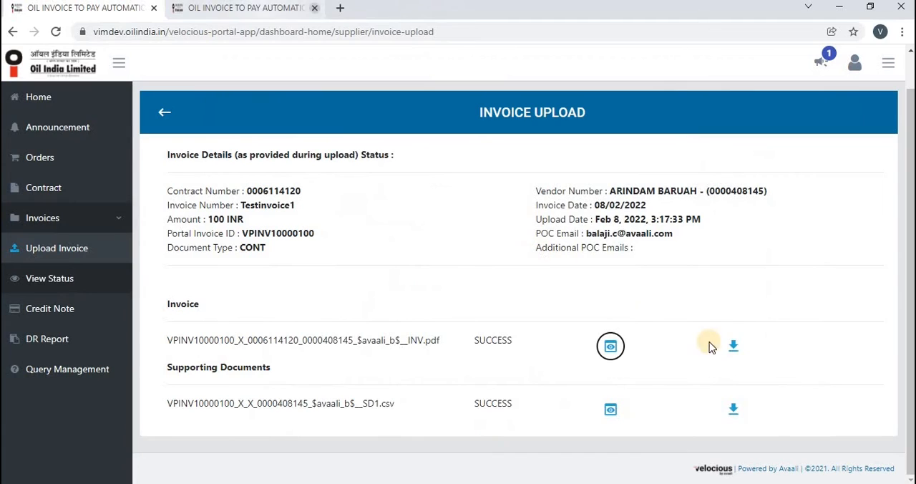
click(733, 348)
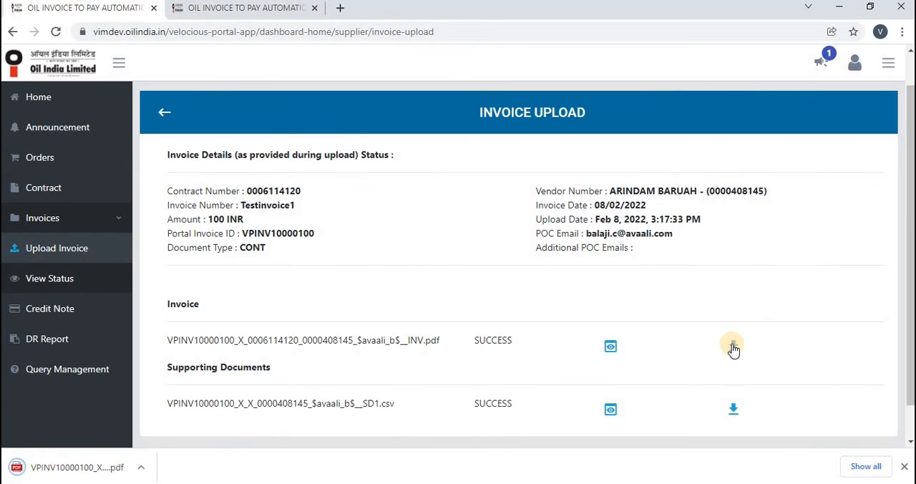
click(164, 110)
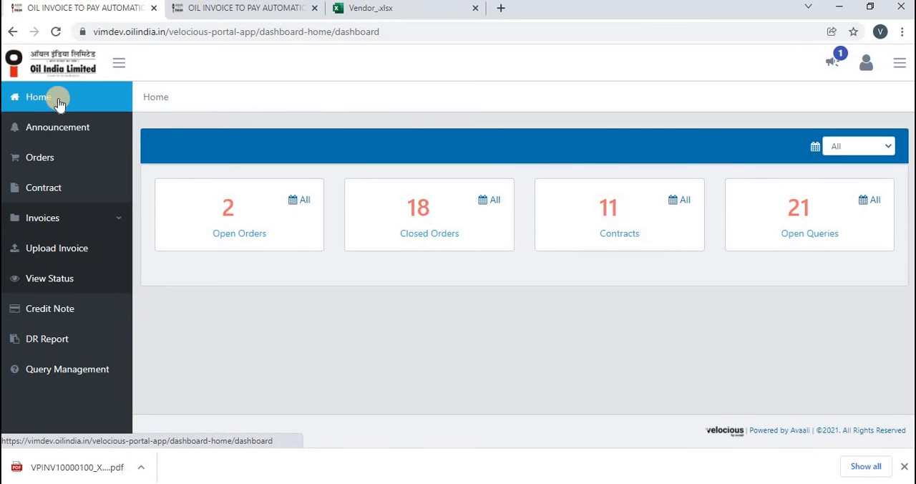
- Open the invoice View Status page and examine the invoice, PO and contract number columns of the list
click(69, 286)
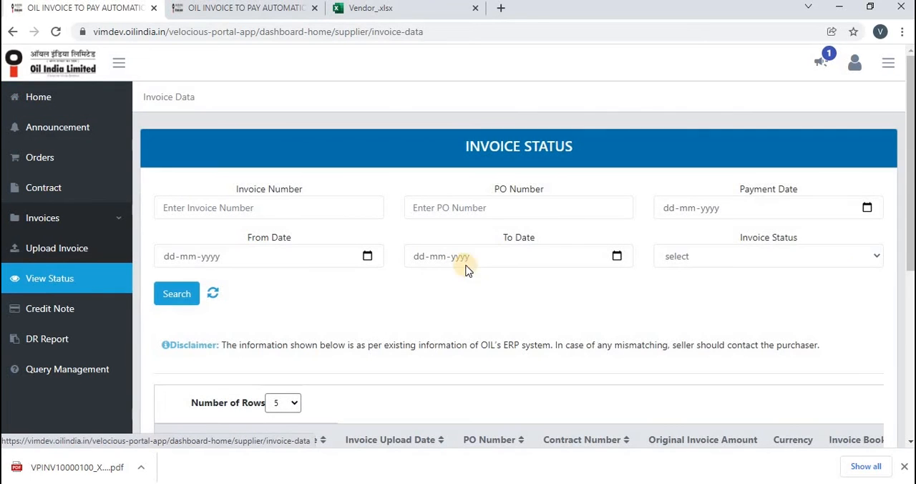
drag(909, 247, 911, 369)
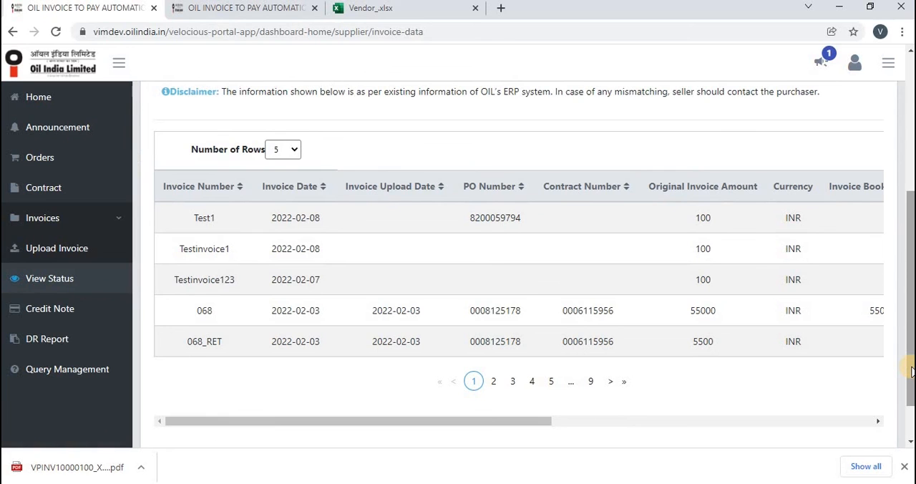
mouse_move(911, 367)
mouse_down()
mouse_move(912, 263)
mouse_move(911, 377)
mouse_up()
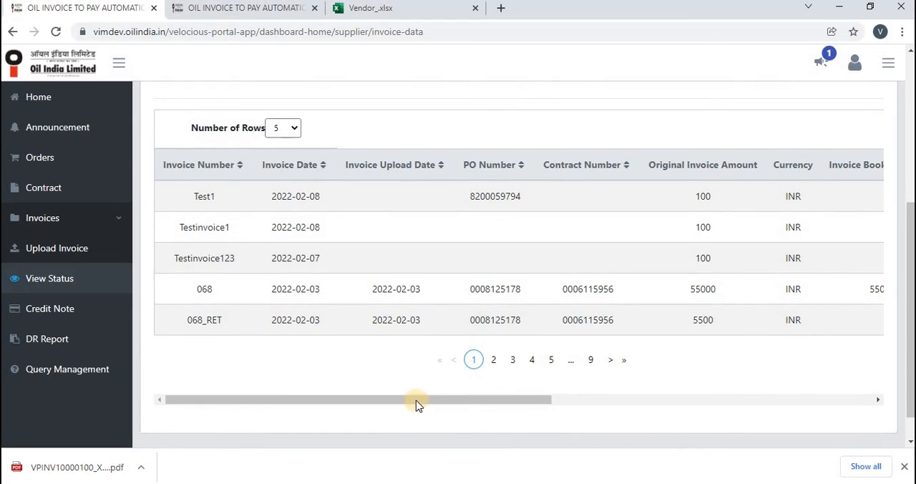
drag(416, 401, 421, 401)
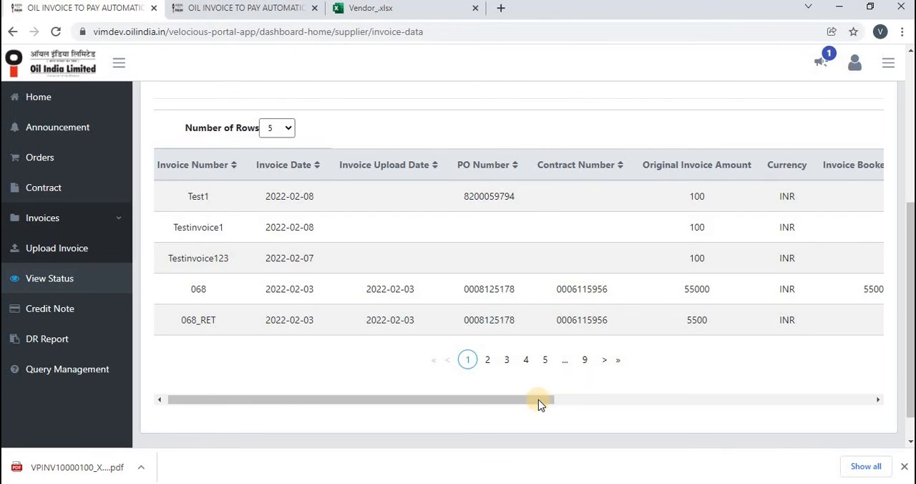
- Examine the status, paid amount and payment date columns of the invoice status list
drag(541, 404, 792, 385)
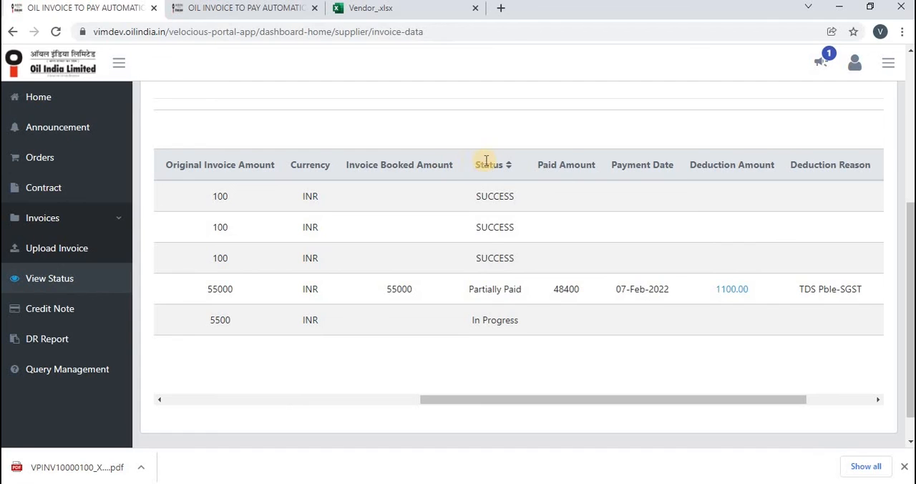
double_click(492, 197)
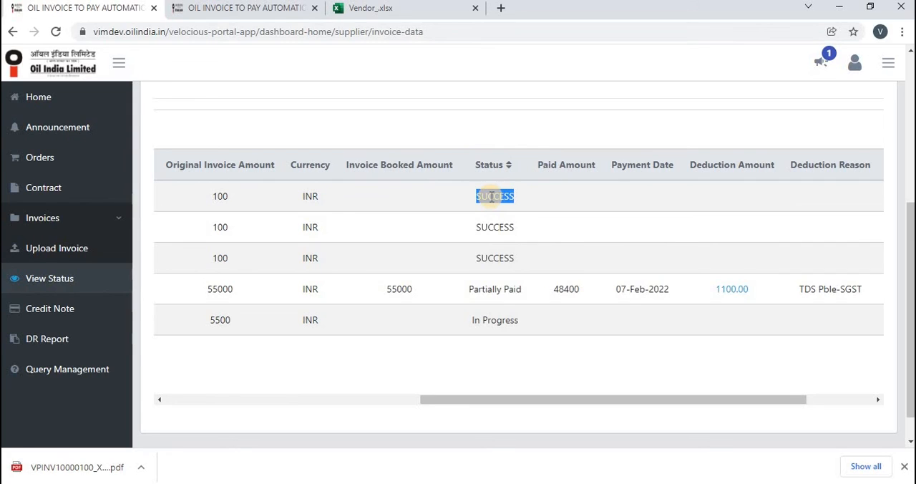
double_click(489, 320)
double_click(561, 290)
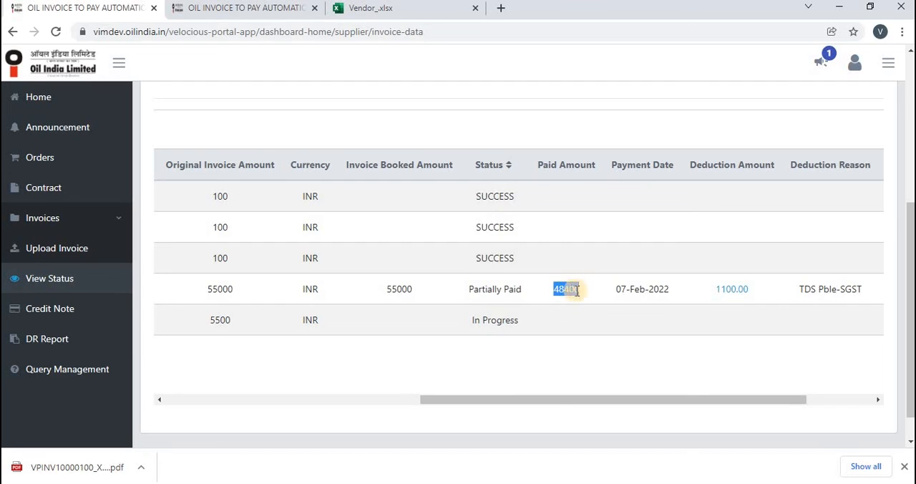
double_click(629, 288)
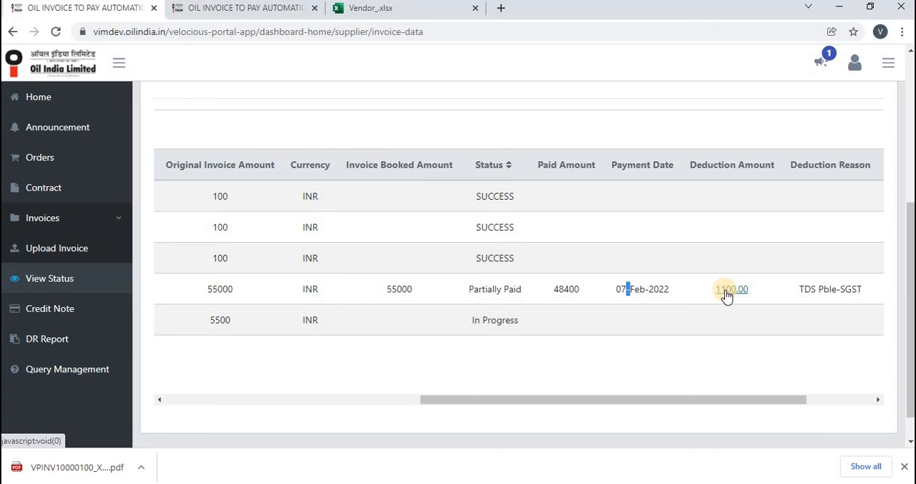
- View the deduction amount details of the partially paid invoice and check the list's deduction reason, remarks and UTR number columns
click(726, 294)
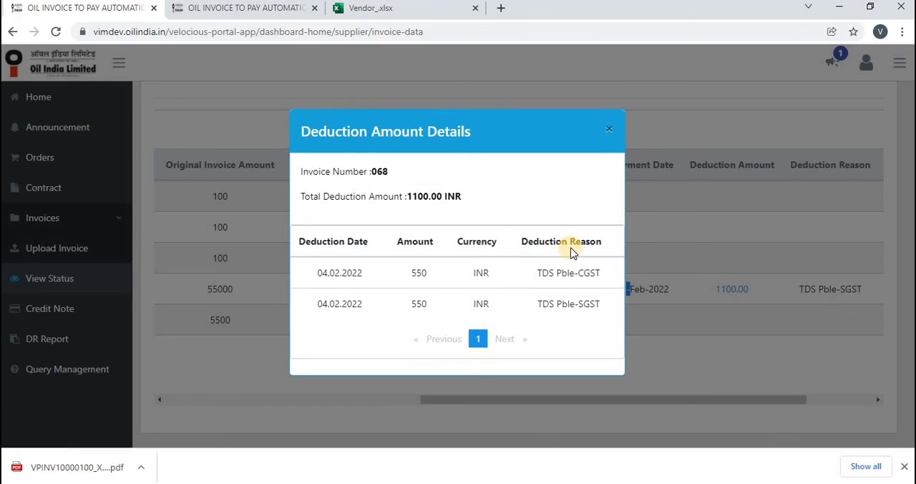
click(608, 129)
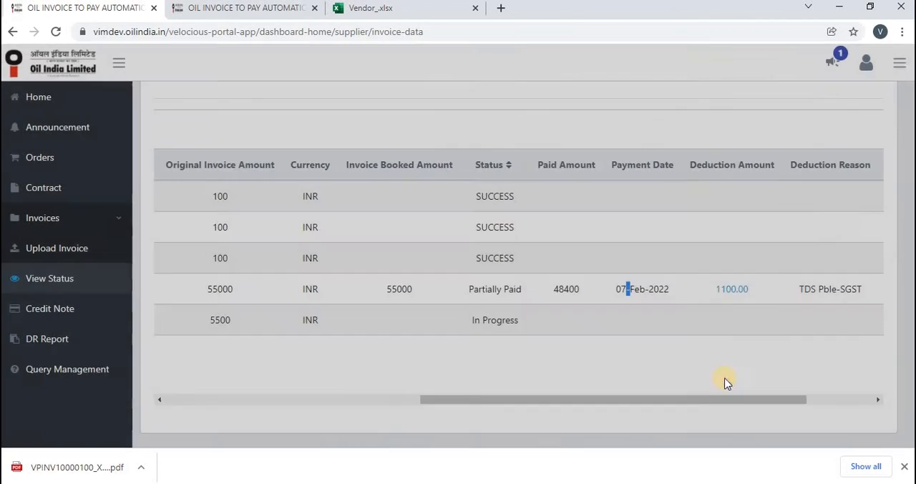
drag(749, 400, 821, 387)
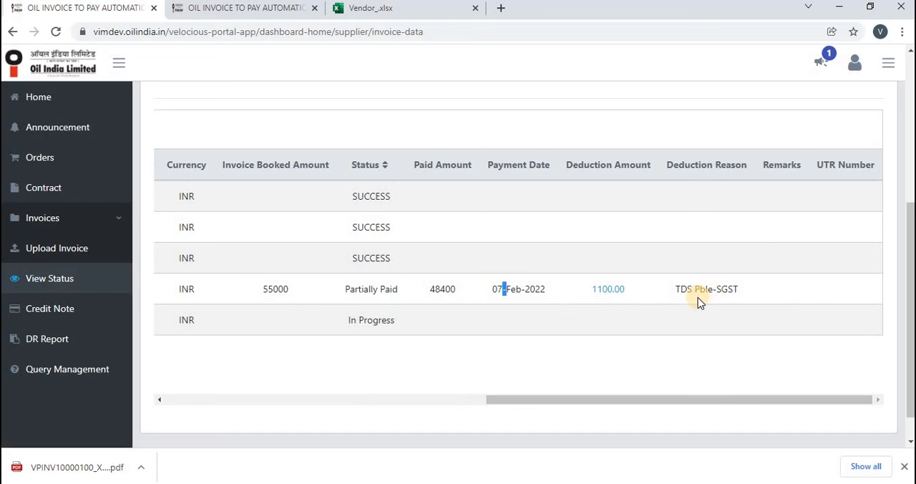
drag(672, 399, 351, 403)
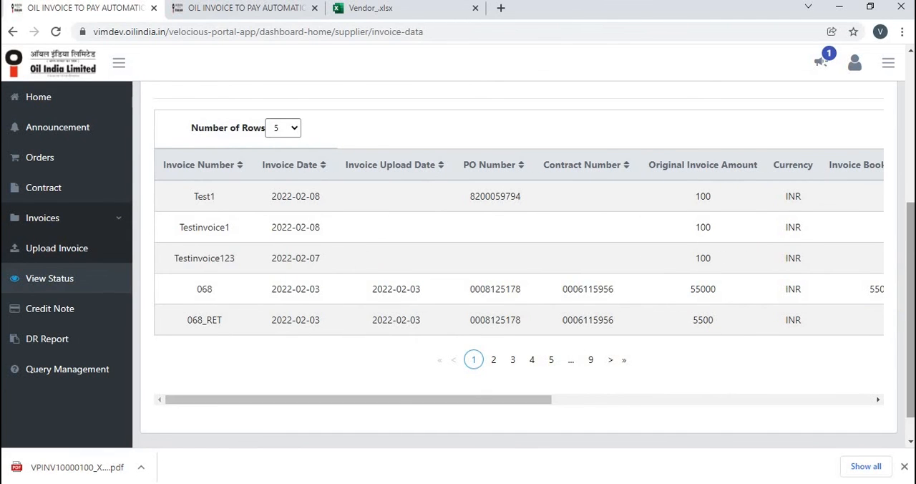
- Look through the Invoice Status filter options for the invoice status search, leaving the filter unset
drag(912, 318, 912, 169)
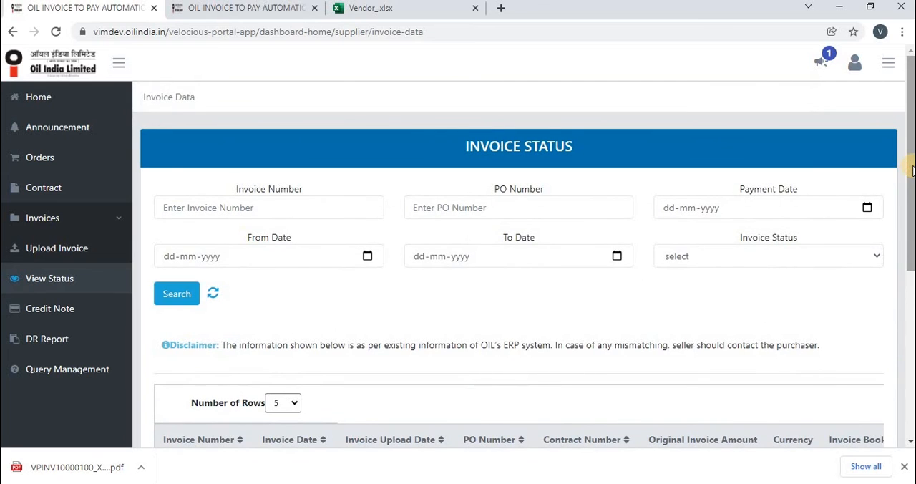
click(700, 262)
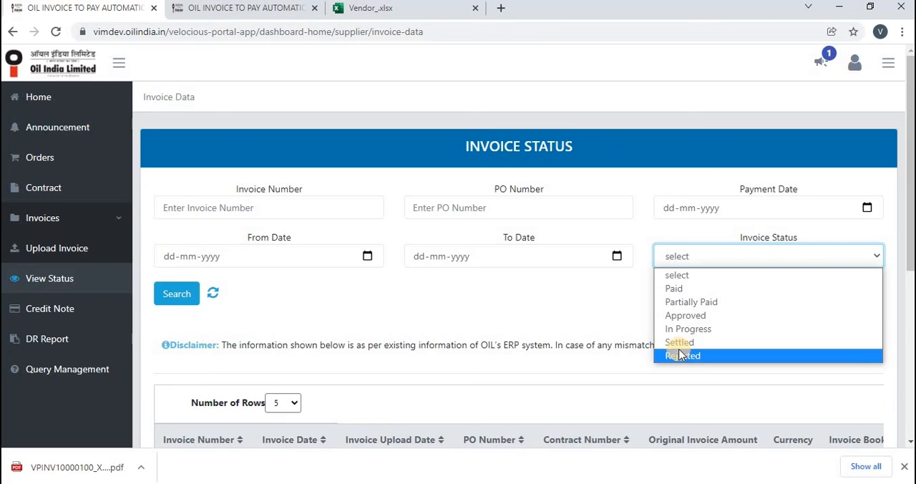
click(589, 306)
click(589, 309)
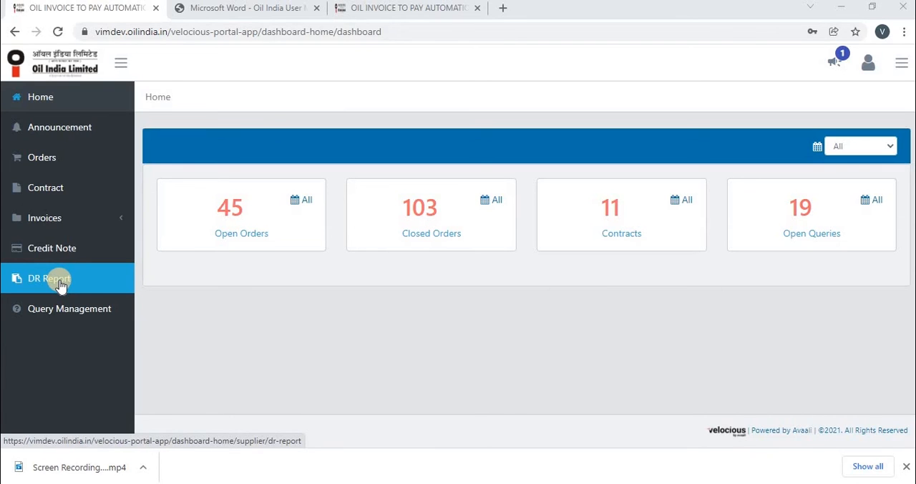
- Open the DR Report and examine its invoice, PO, material and quantity columns
click(61, 284)
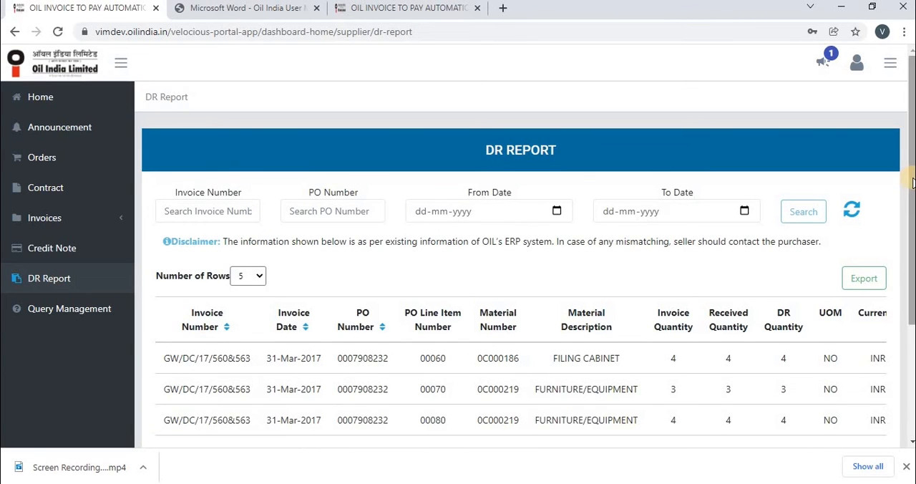
scroll(901, 218, down, 1)
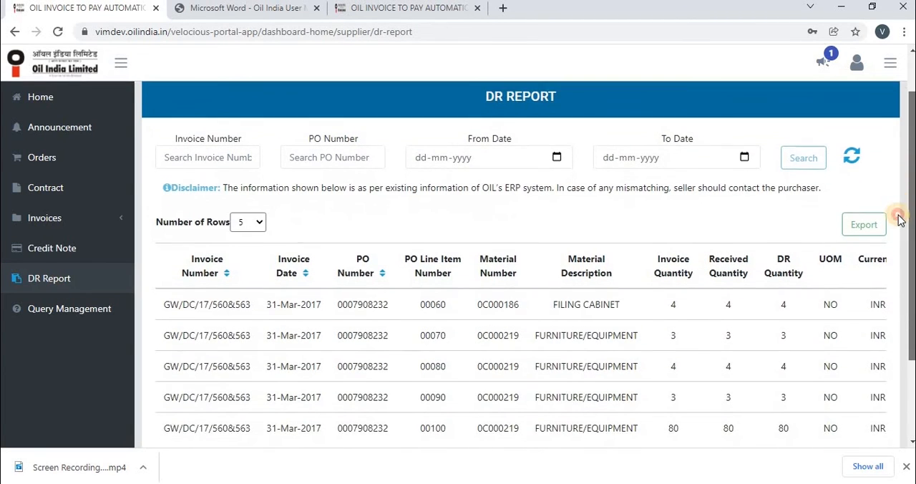
scroll(904, 229, down, 1)
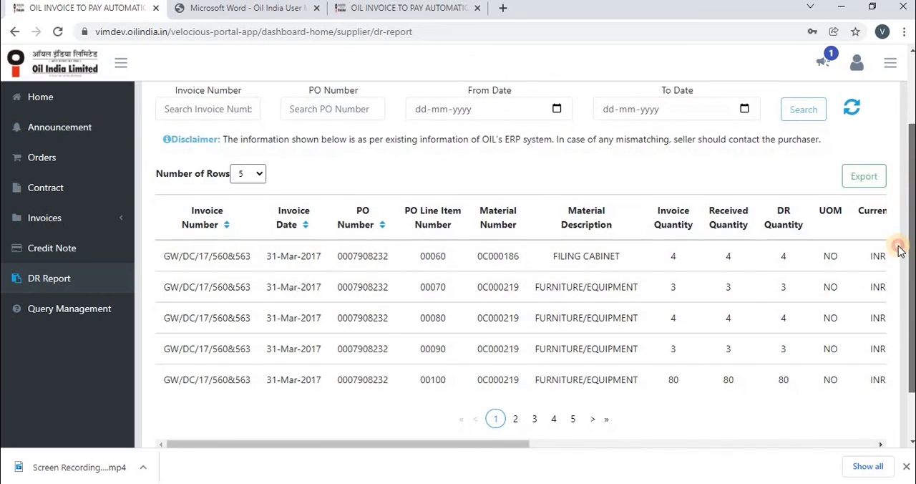
drag(899, 246, 901, 243)
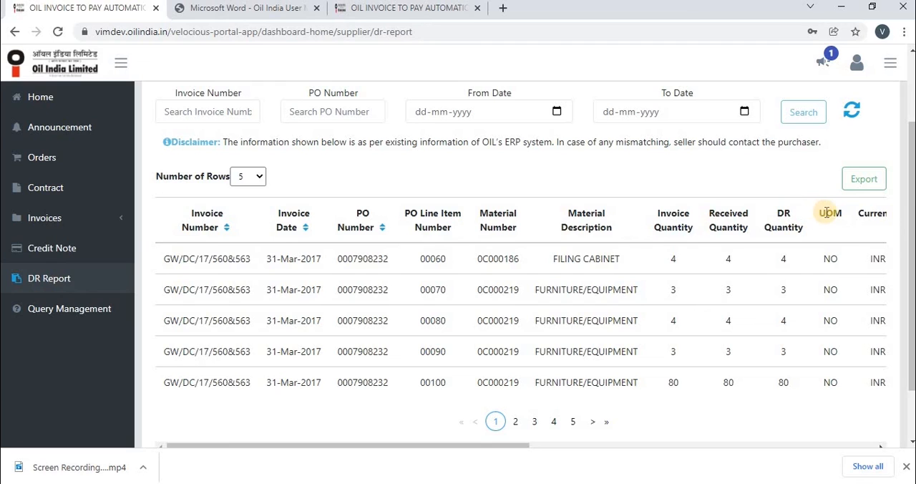
- Examine the DR Report's currency, claim, DR reason, vendor and status columns
double_click(871, 213)
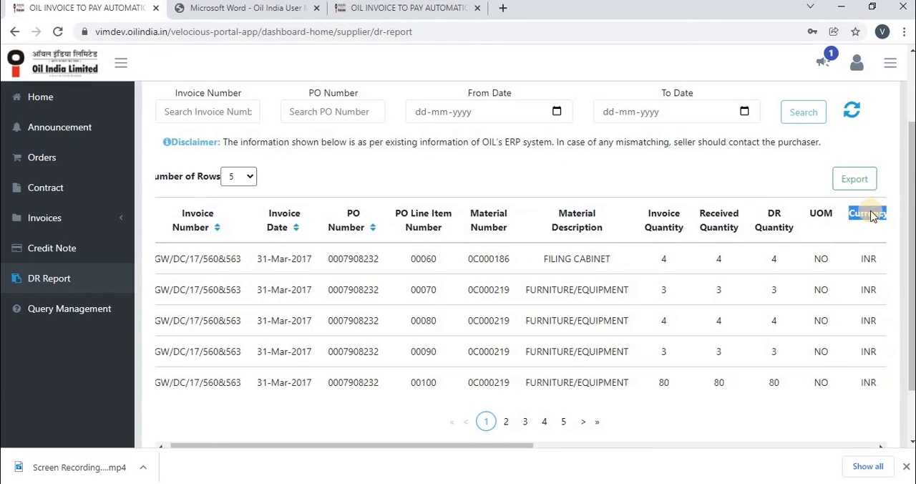
scroll(872, 215, right, 4)
scroll(872, 215, right, 4)
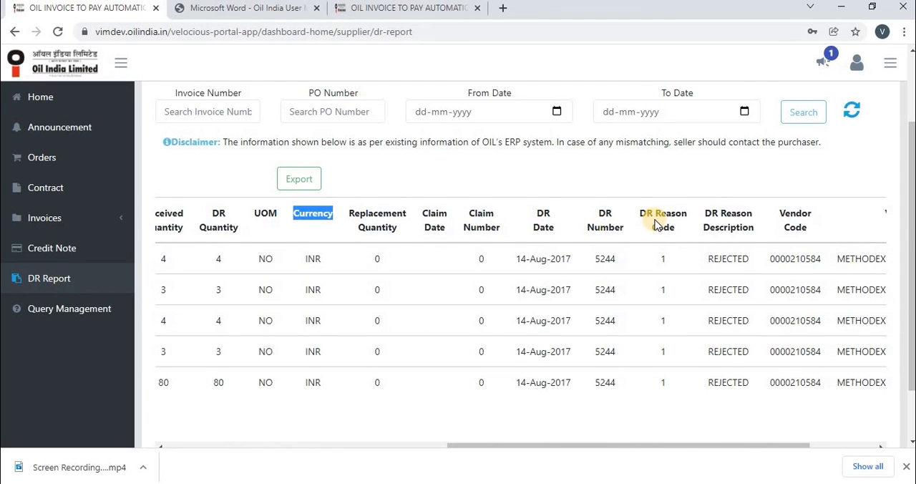
click(787, 217)
key(Right)
key(Right)
key(Right)
key(Right)
key(Right)
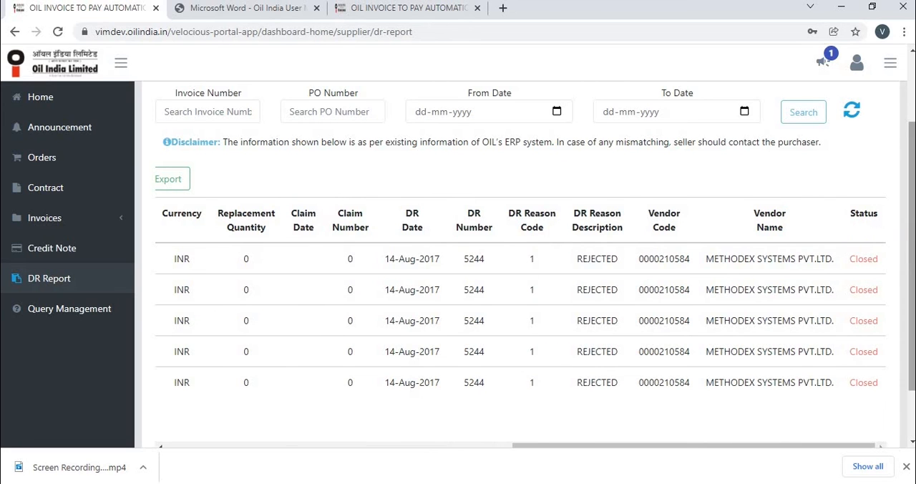
- Open the DR Report's Invoice Number search field for entry
scroll(912, 247, up, 2)
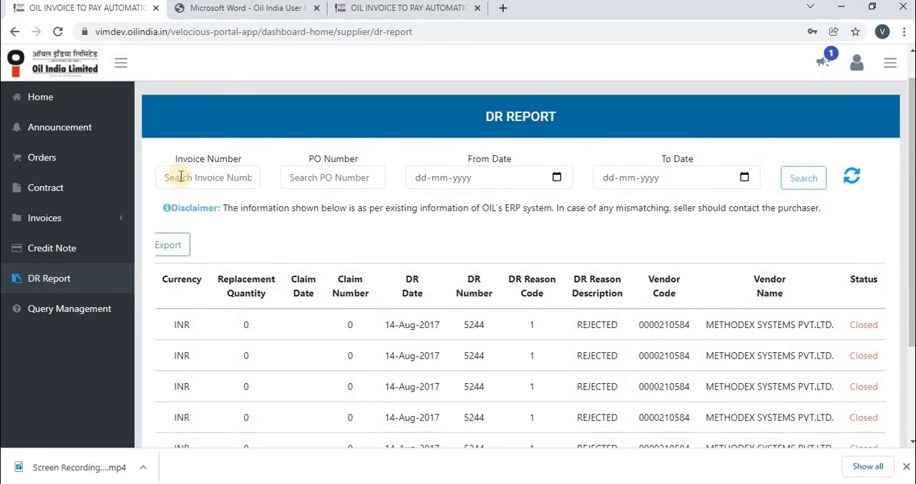
click(192, 180)
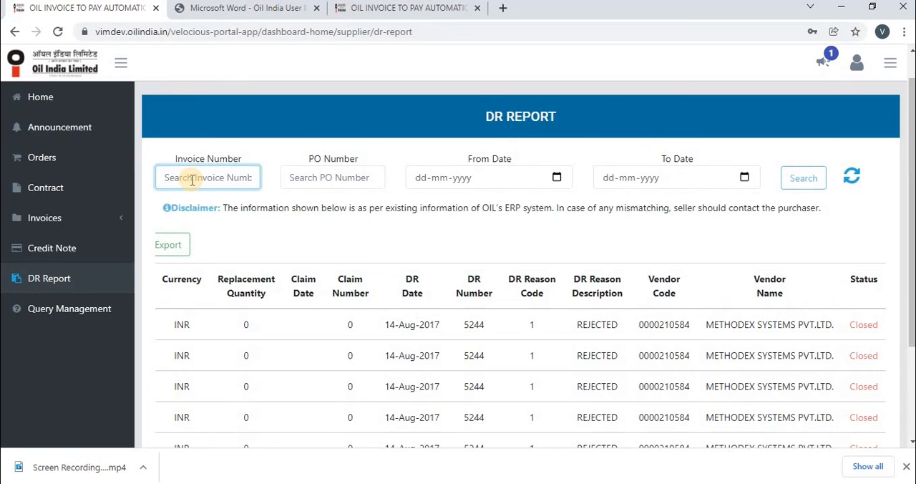
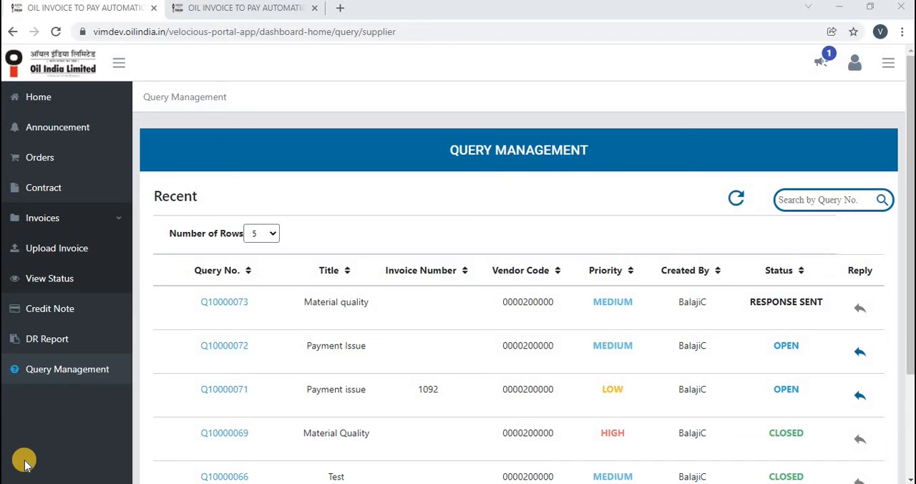
- Open query Q10000072 from Query Management and examine its details and description
click(34, 377)
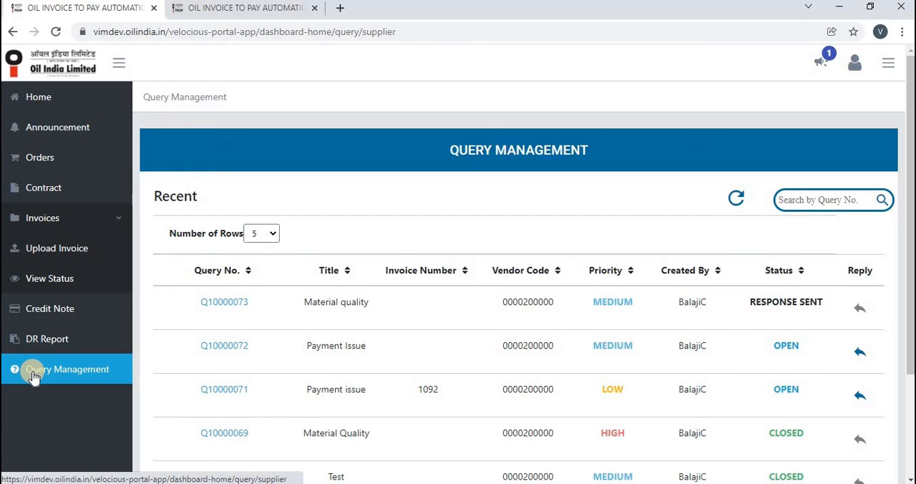
click(792, 200)
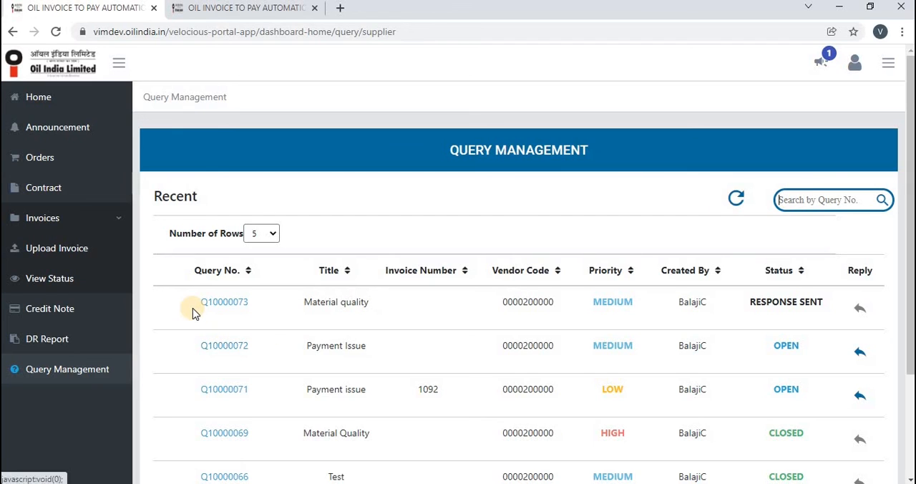
click(217, 345)
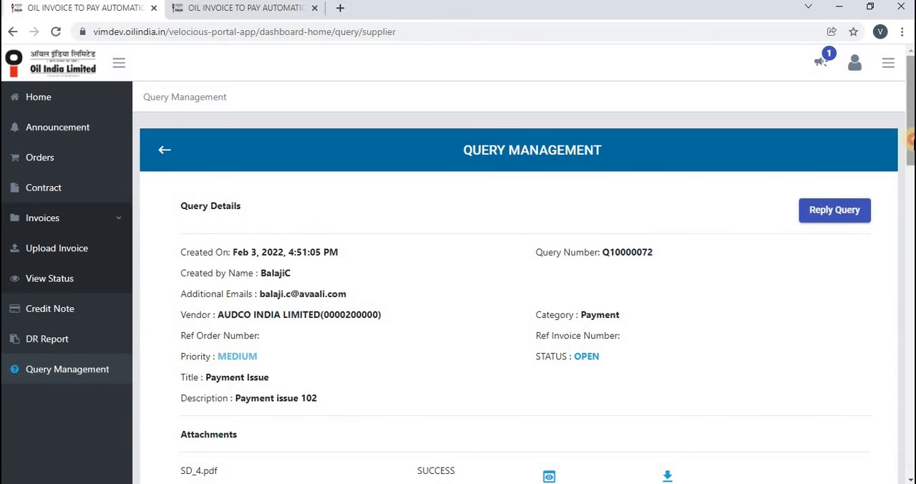
drag(910, 149, 912, 164)
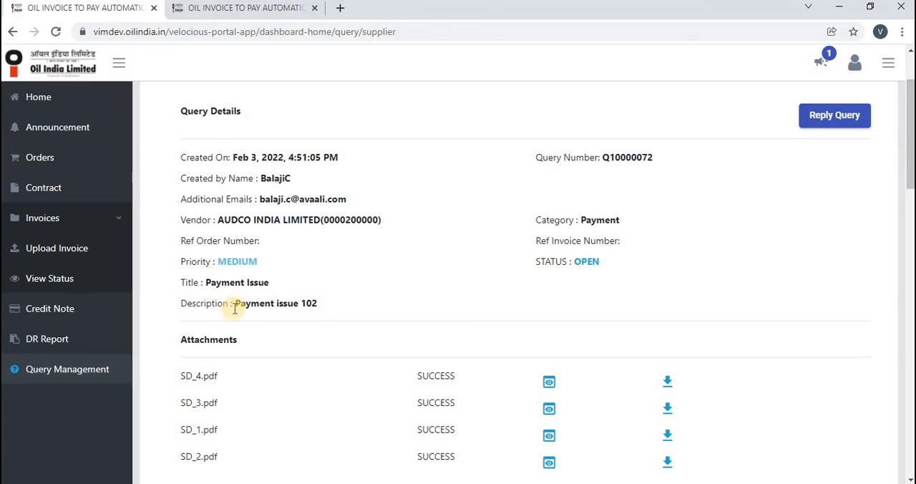
drag(234, 303, 329, 305)
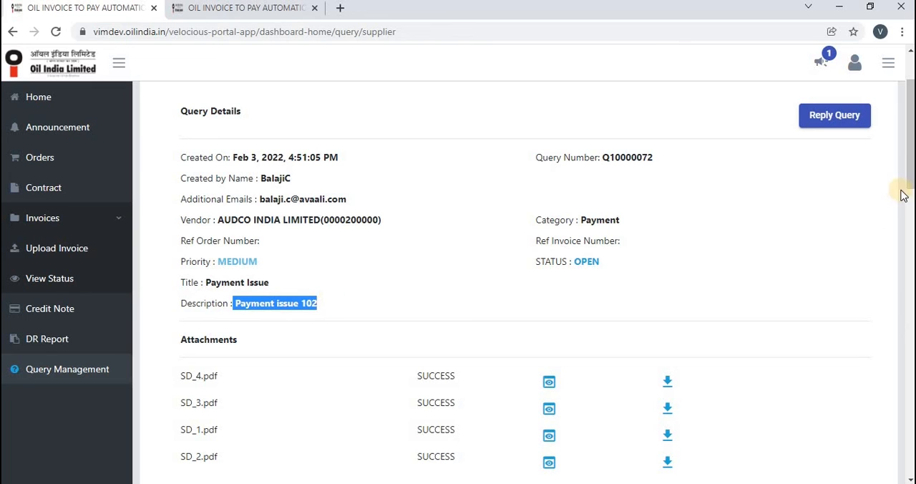
- Review the query's attachments and read through its Query History down to the creation entry
drag(910, 182, 900, 237)
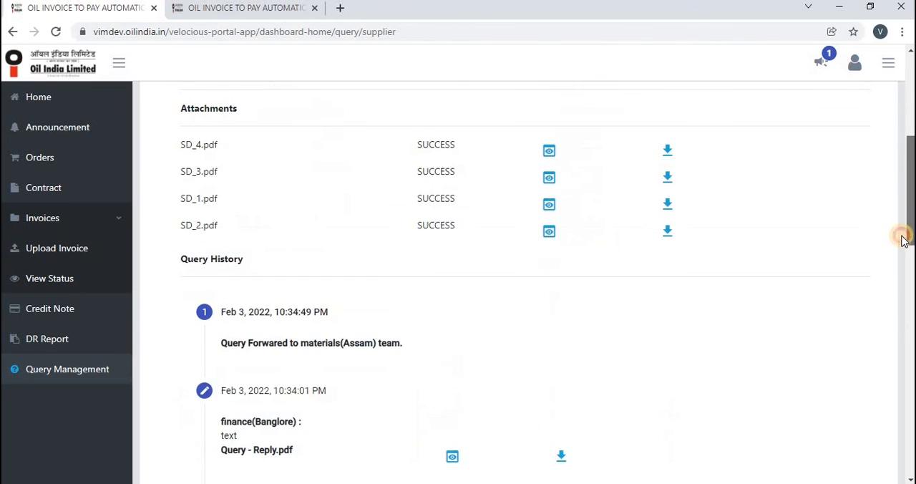
drag(902, 275, 904, 284)
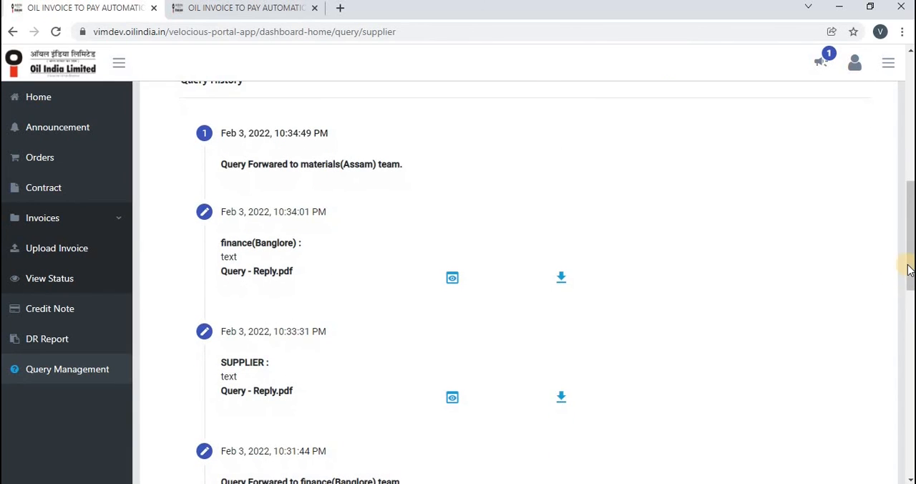
click(907, 328)
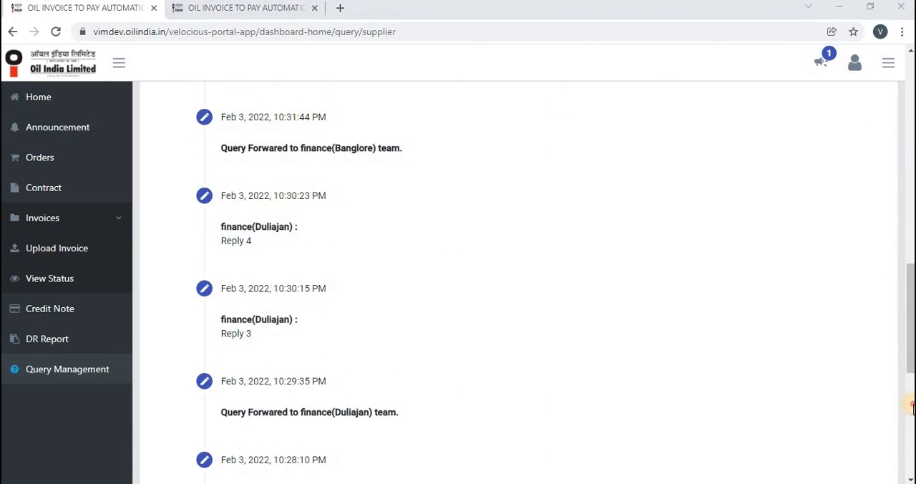
click(911, 454)
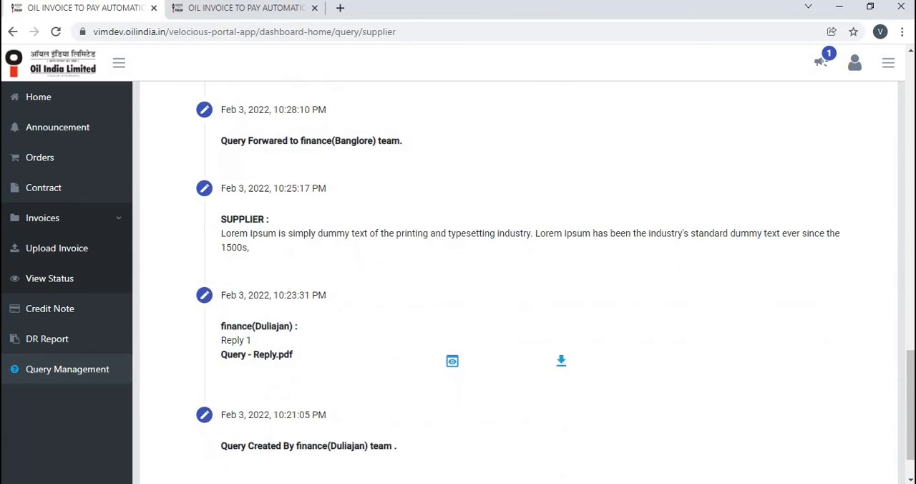
- Start a reply to query Q10000072 with the comment "sending the data"
click(910, 248)
drag(912, 217, 911, 137)
click(833, 172)
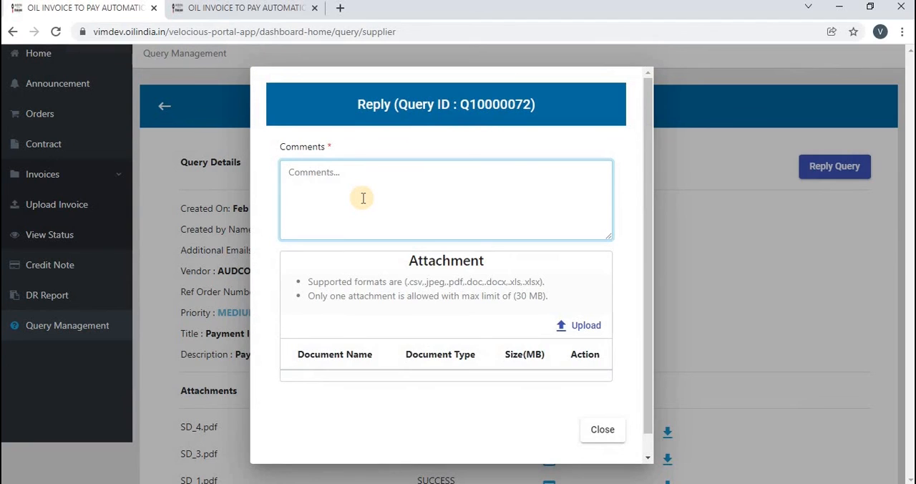
text(sendi)
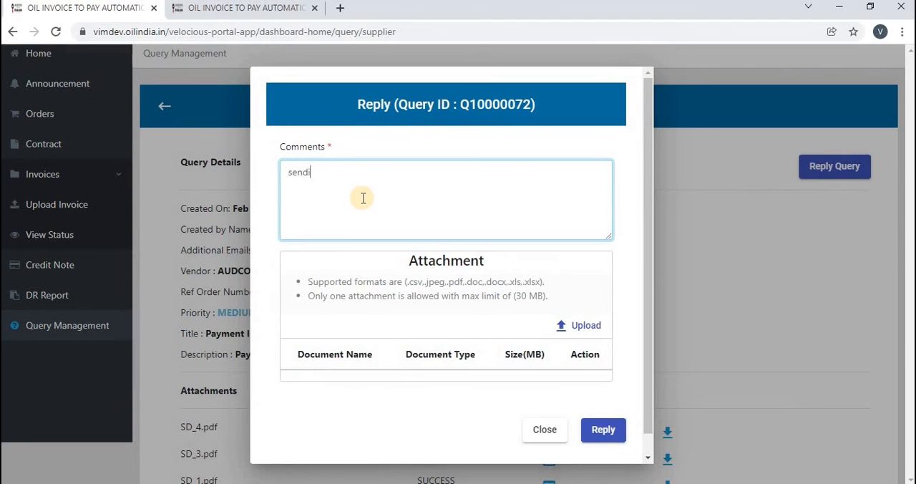
text(ng the data)
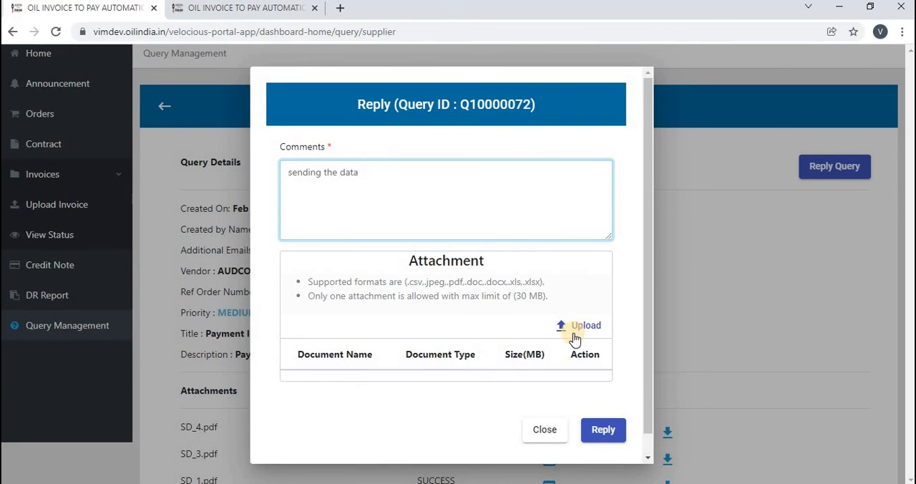
- Attach Orders Line Items (9).csv from Downloads to the reply and send it
click(577, 330)
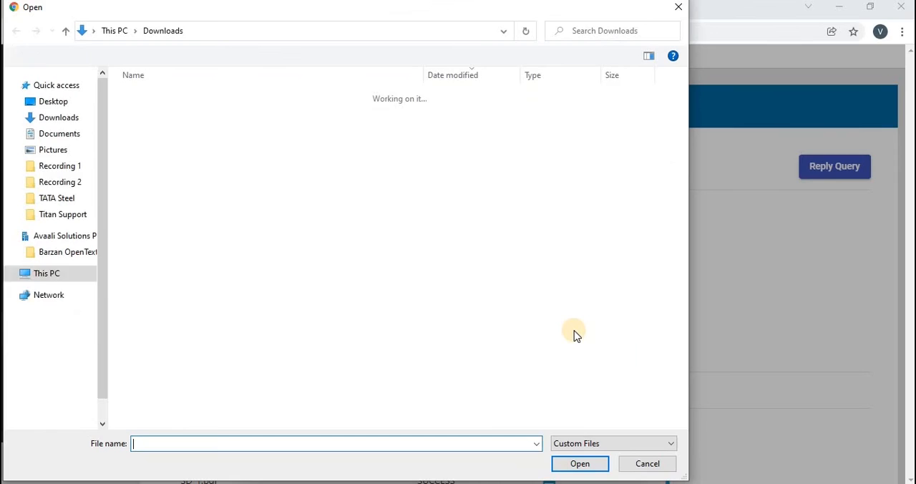
double_click(217, 171)
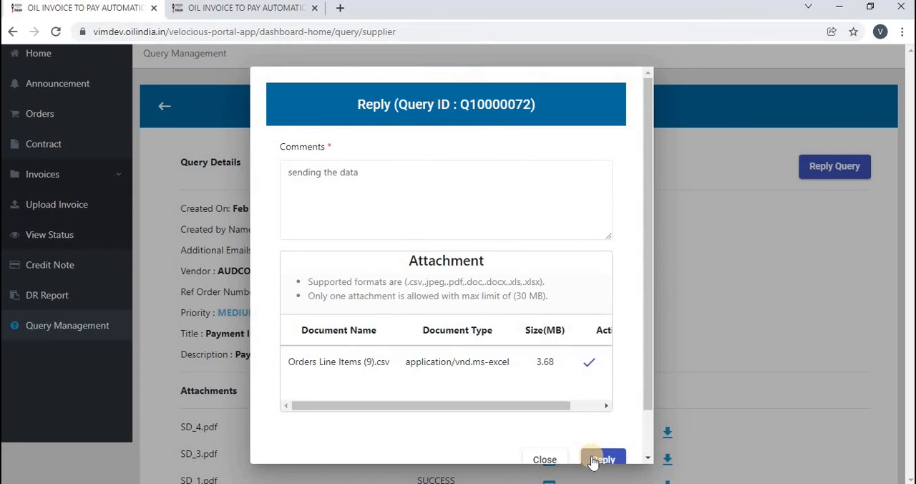
click(602, 460)
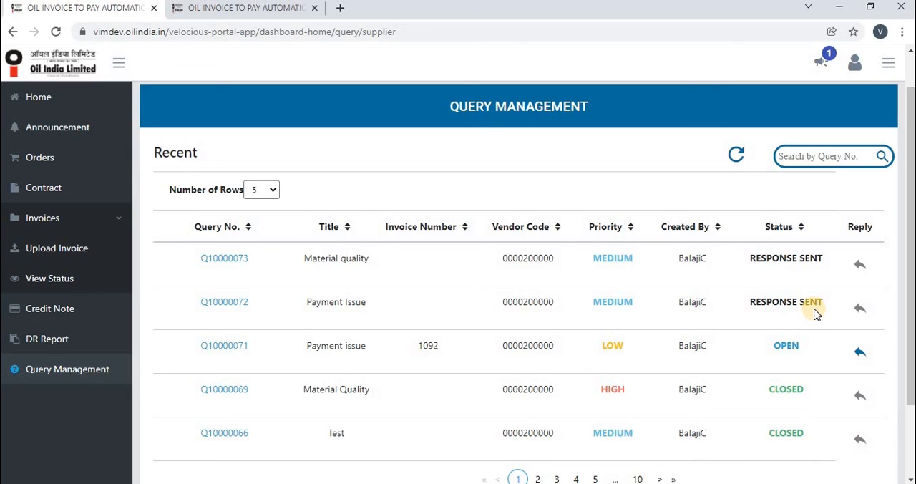
- Examine the Status entries of queries Q10000072 and Q10000069 in the recent query list
triple_click(751, 310)
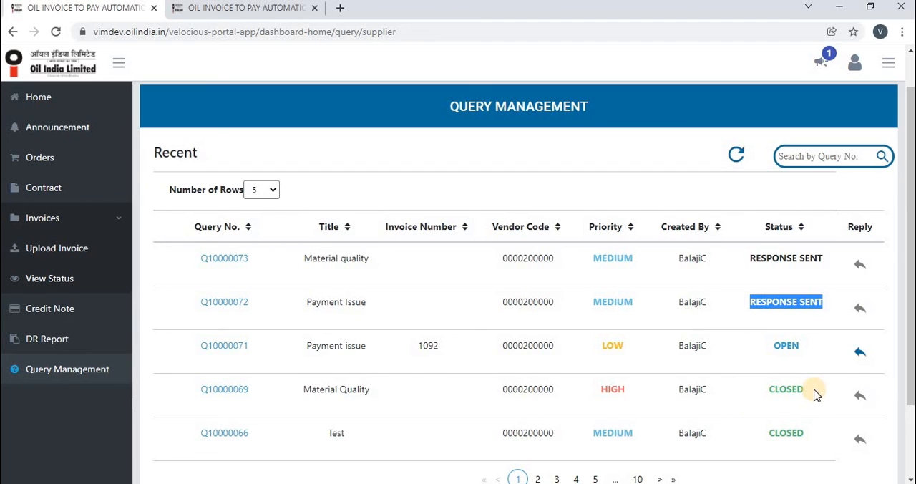
triple_click(763, 404)
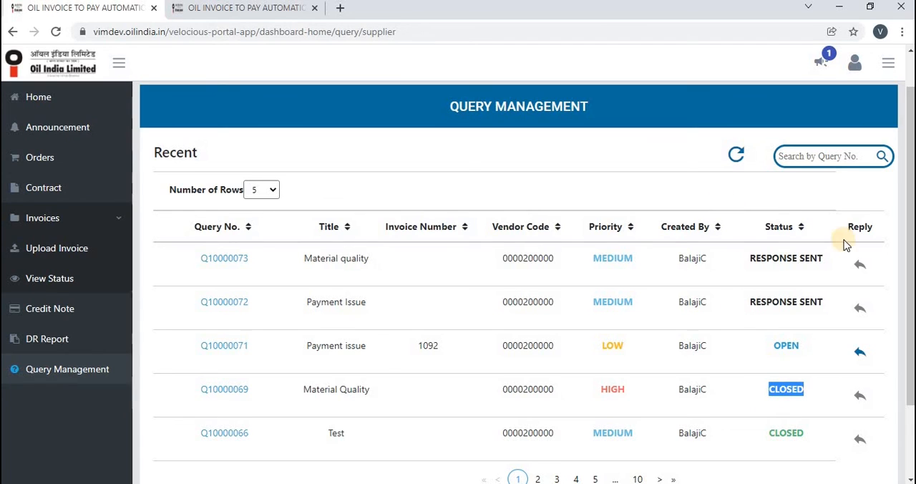
drag(912, 226, 911, 209)
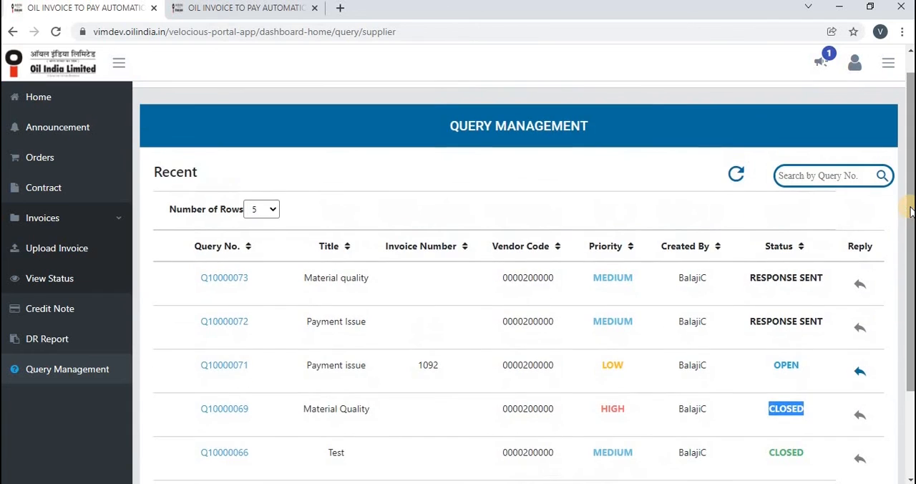